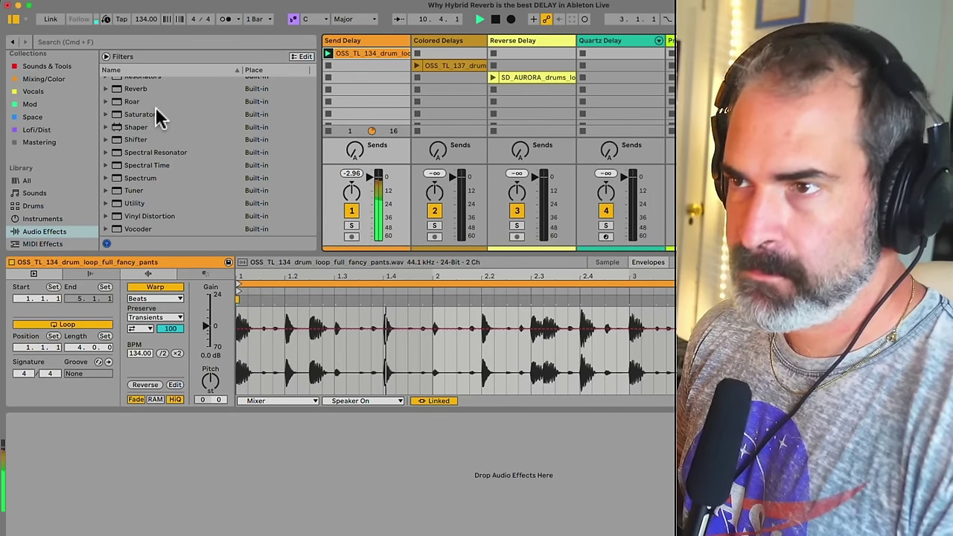
# Add Hybrid Reverb from the built-in audio effects to the Send Delay track
pyautogui.scroll(2, 155, 107)
pyautogui.scroll(5, 179, 132)
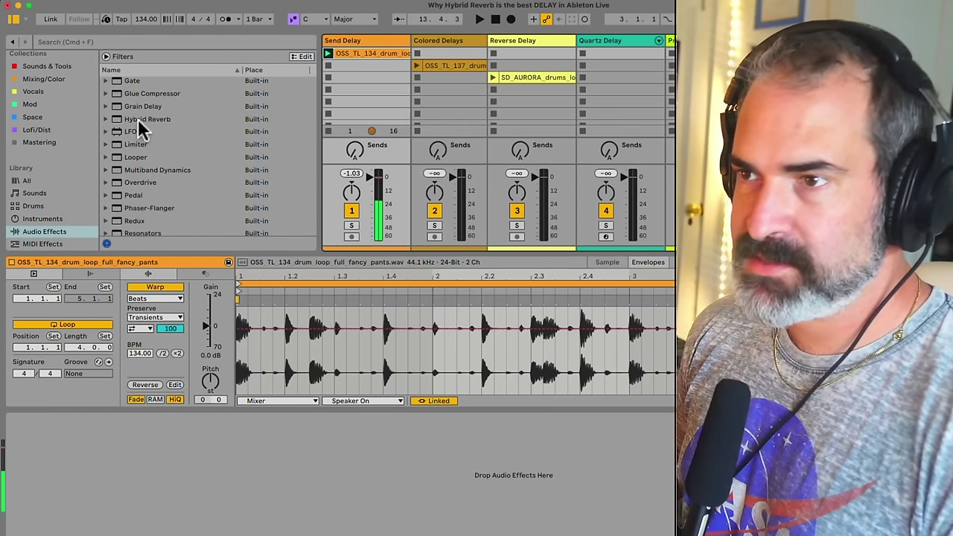
pyautogui.moveTo(139, 119); pyautogui.dragTo(386, 106)
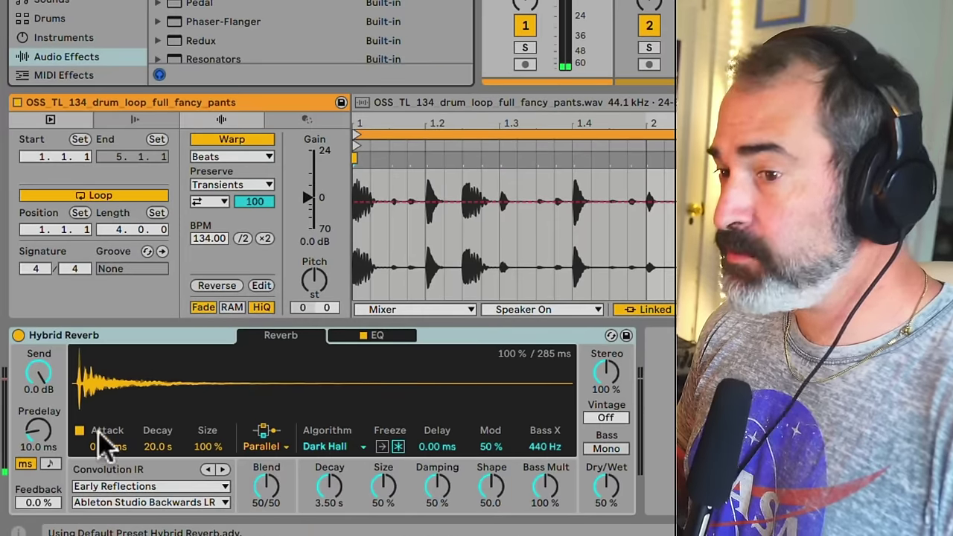
pyautogui.click(38, 373)
pyautogui.moveTo(38, 372)
pyautogui.mouseDown()
pyautogui.moveTo(38, 477)
pyautogui.moveTo(38, 372)
pyautogui.mouseUp()
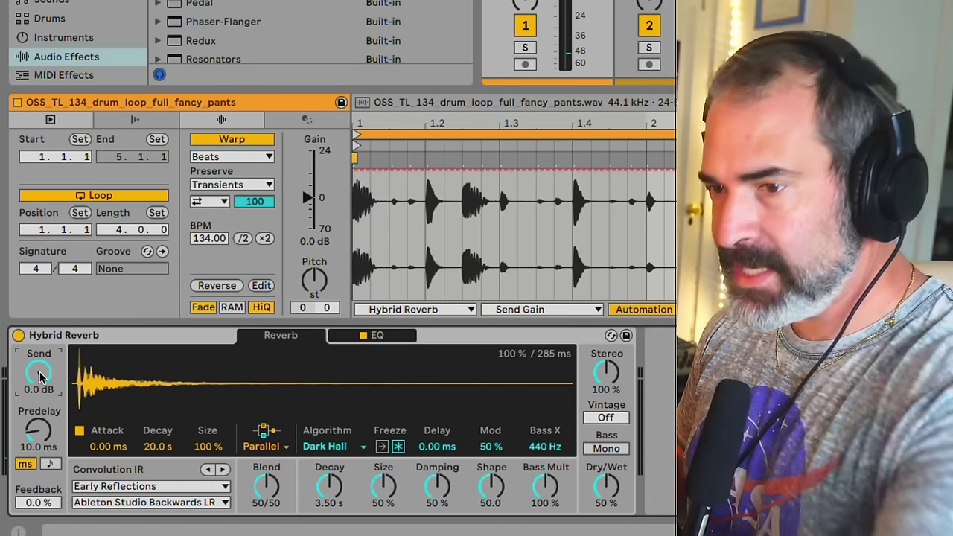
pyautogui.click(63, 377)
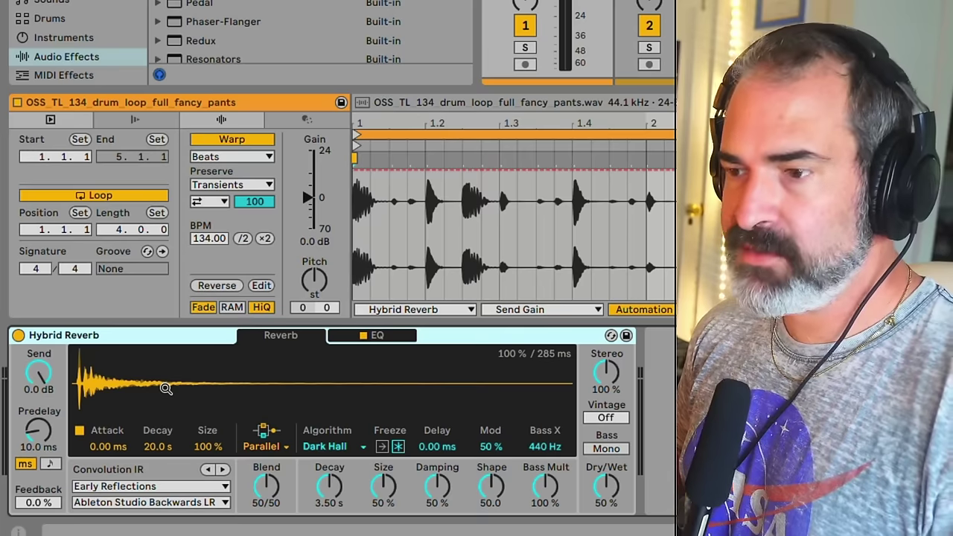
# Set Hybrid Reverb's routing to Convolution and choose the Egg Cups LR impulse response while the drum loop plays
pyautogui.click(269, 447)
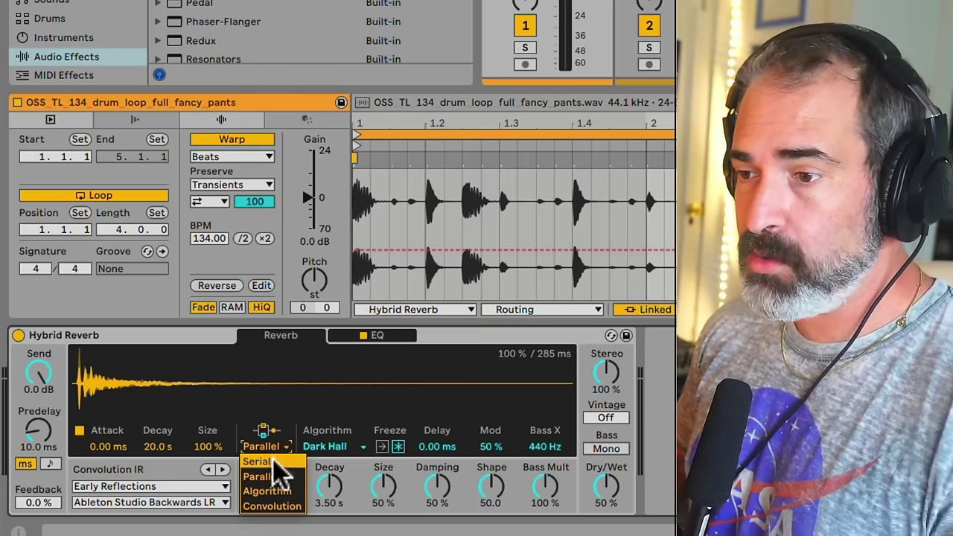
pyautogui.click(292, 508)
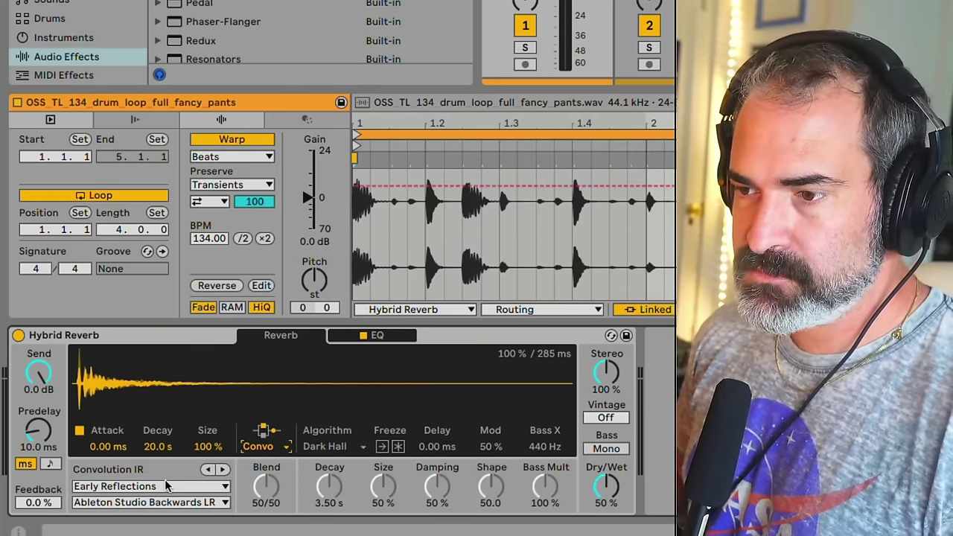
pyautogui.press('space')
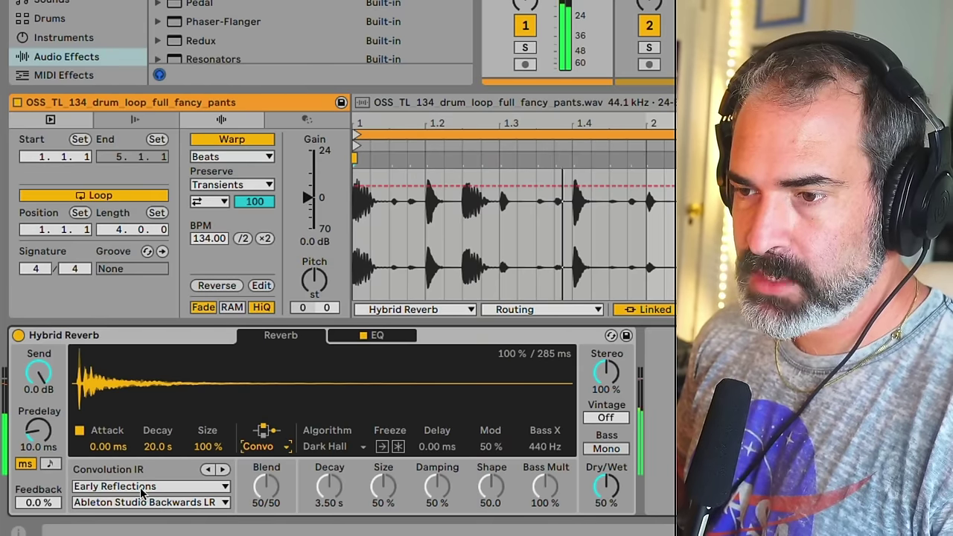
pyautogui.click(143, 503)
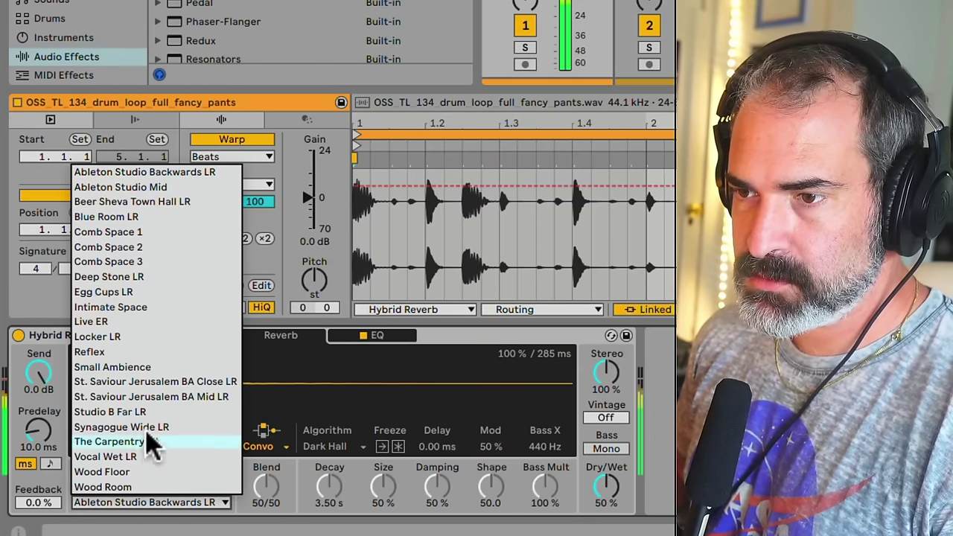
pyautogui.click(146, 292)
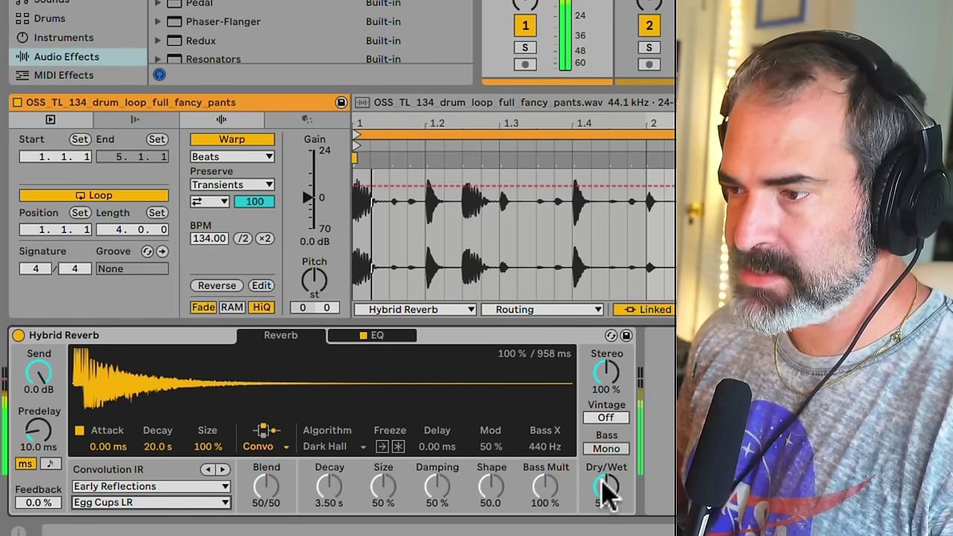
# Lower Hybrid Reverb's Dry/Wet to 20% and switch its predelay to tempo sync at 2/16, listening to the loop
pyautogui.moveTo(607, 485); pyautogui.dragTo(607, 531)
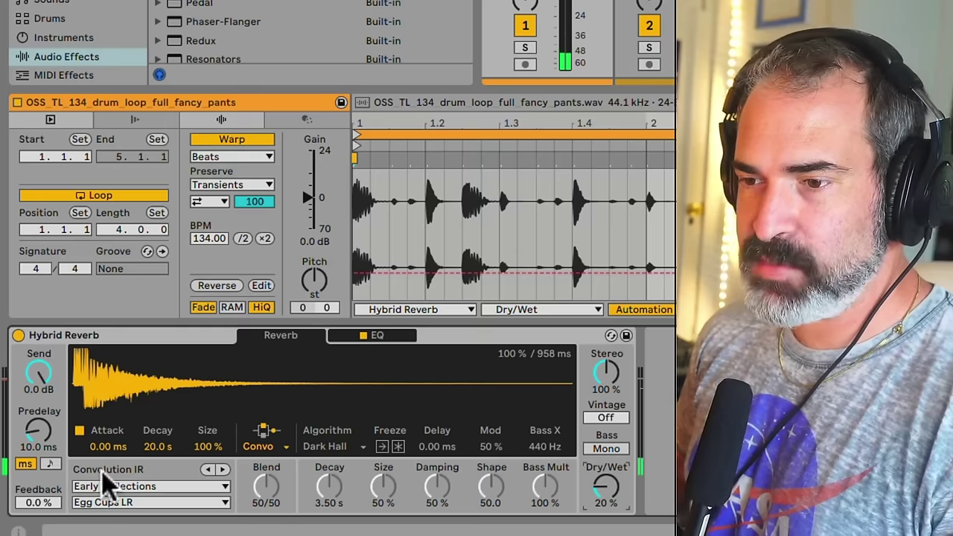
pyautogui.click(51, 465)
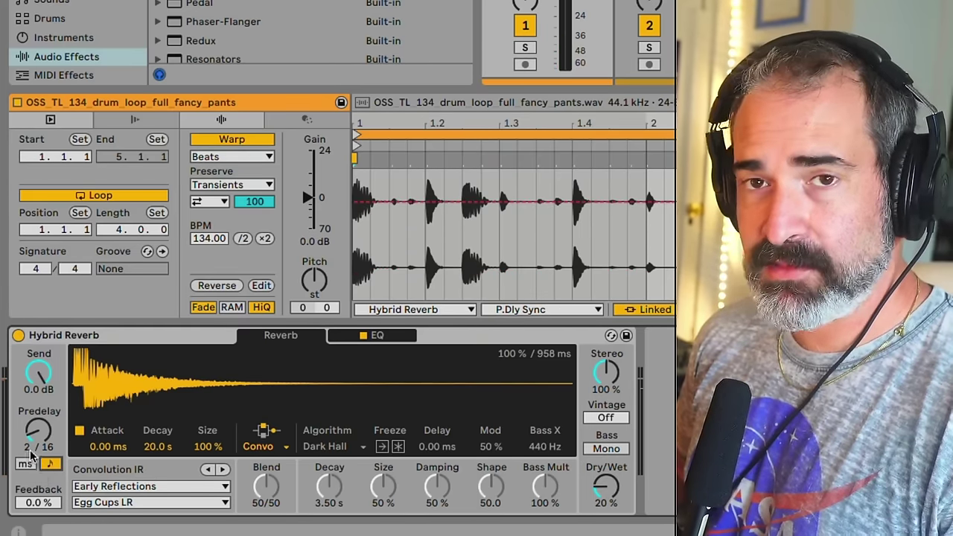
pyautogui.press('space')
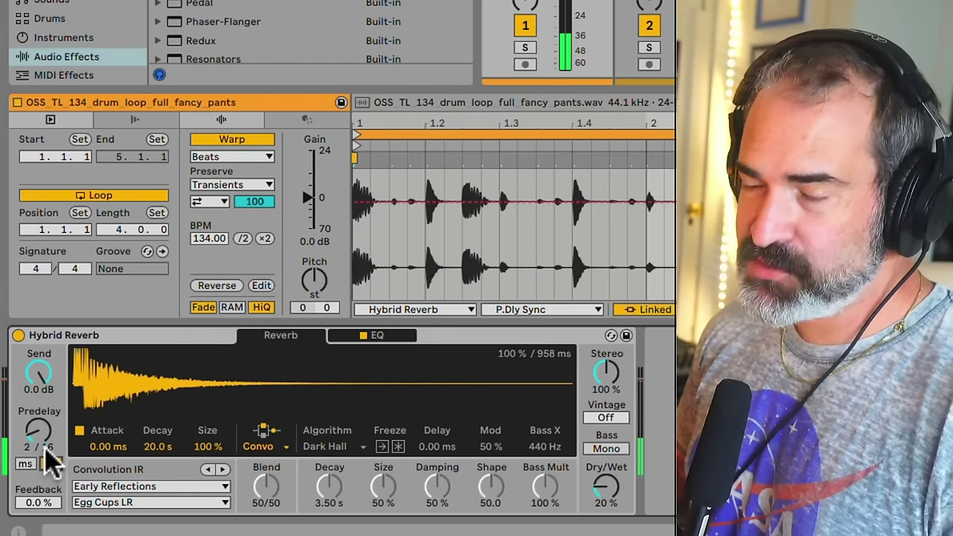
# Show the clip automation for Hybrid Reverb's Send and turn the Send down to -∞ dB
pyautogui.rightClick(38, 377)
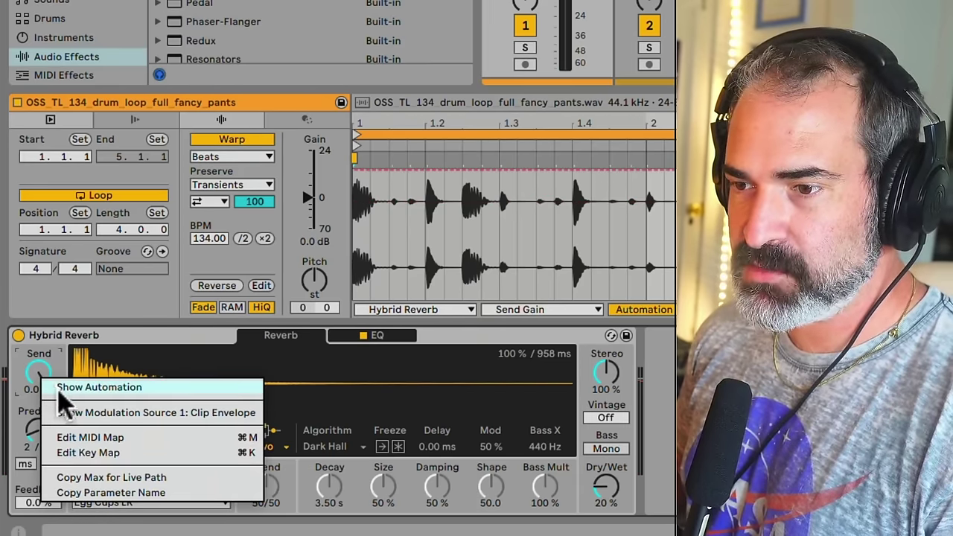
pyautogui.click(65, 387)
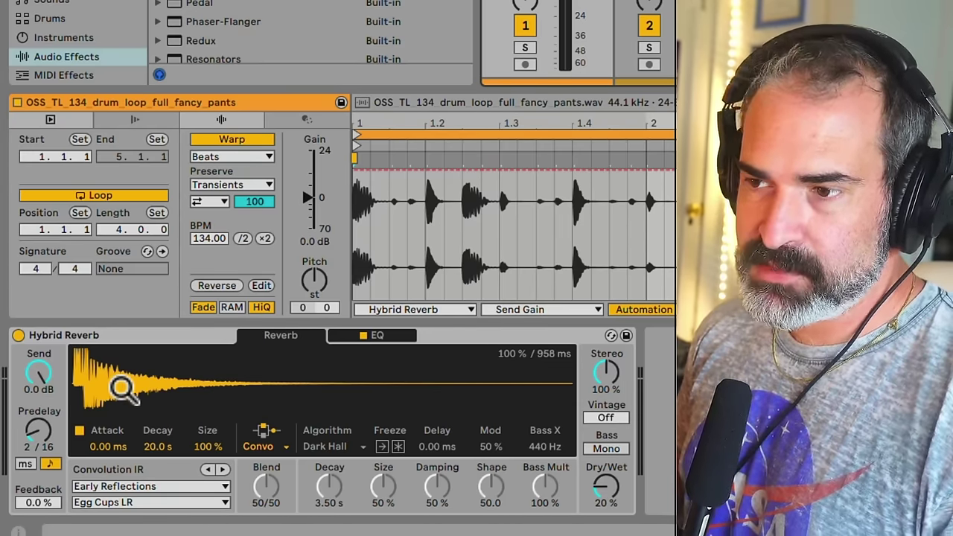
pyautogui.rightClick(39, 376)
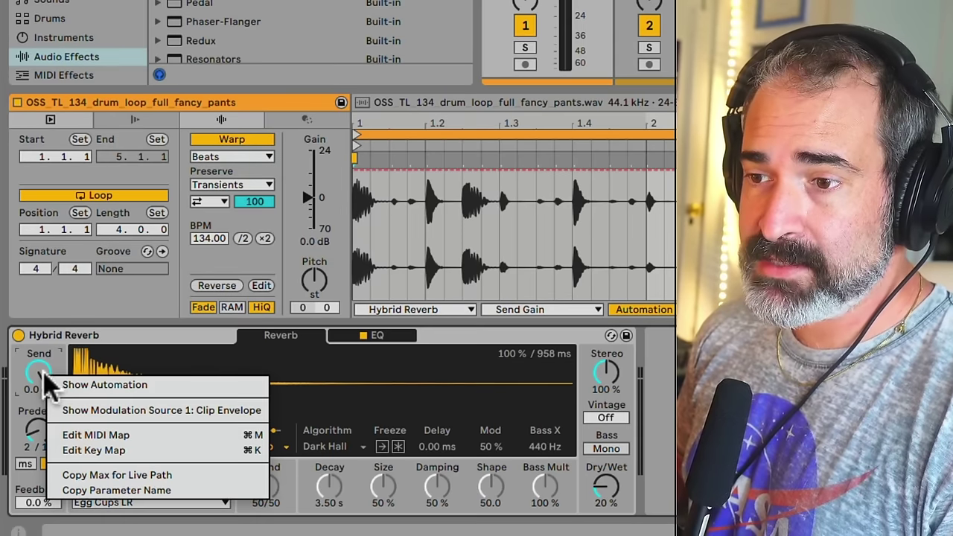
pyautogui.click(74, 391)
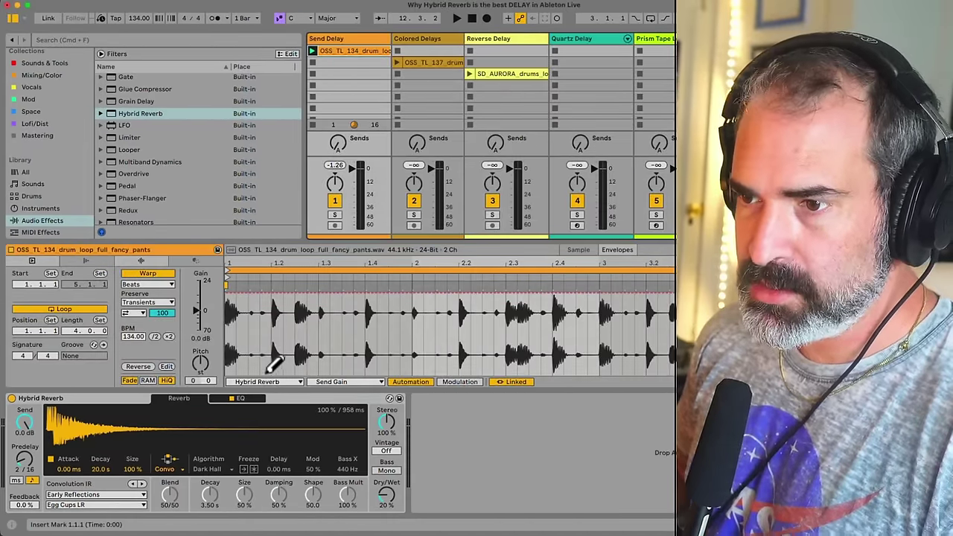
pyautogui.moveTo(26, 424); pyautogui.dragTo(25, 503)
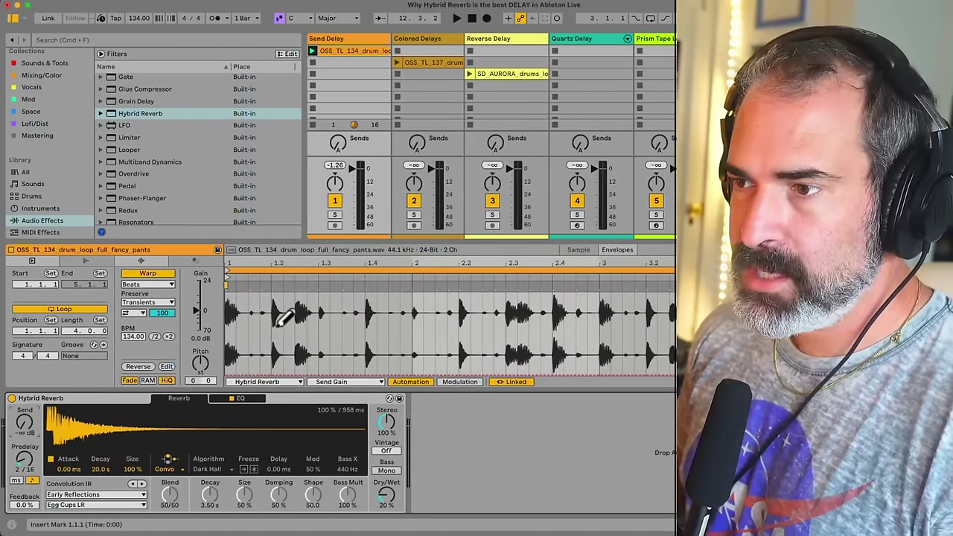
# Draw sixteenth-note Send Gain peaks at full level on the hits at 1.2, 2.2, 3.2 and in bar 4, and audition the loop
pyautogui.click(277, 294)
pyautogui.click(464, 294)
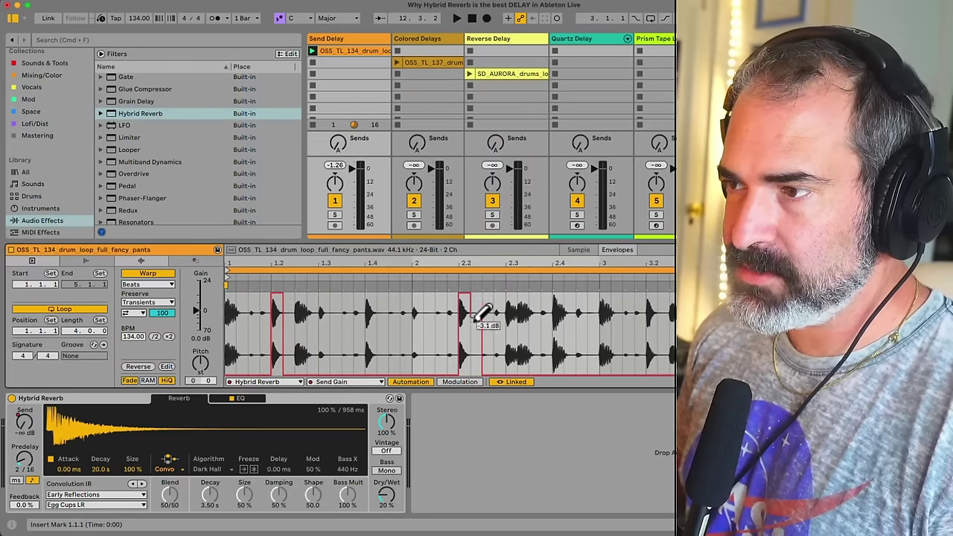
pyautogui.click(651, 294)
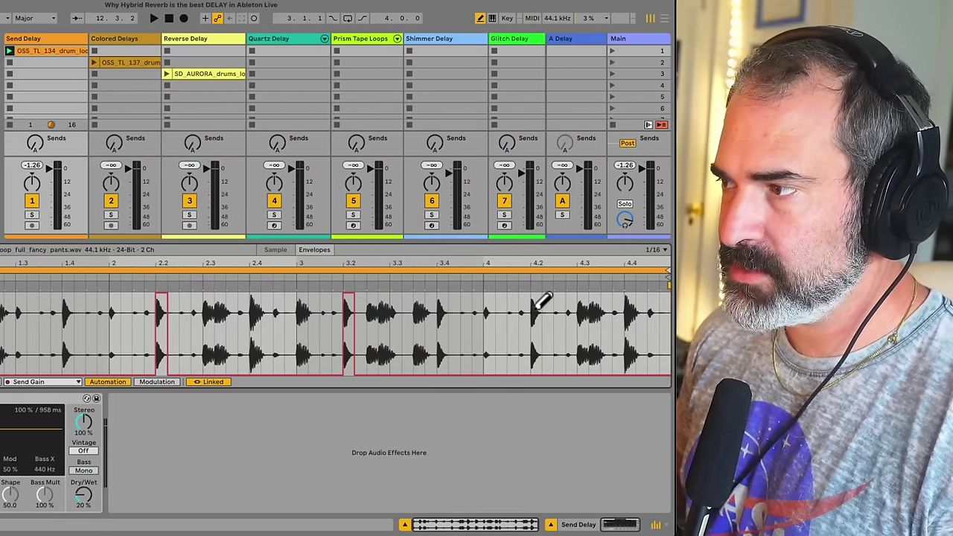
pyautogui.click(538, 301)
pyautogui.click(592, 294)
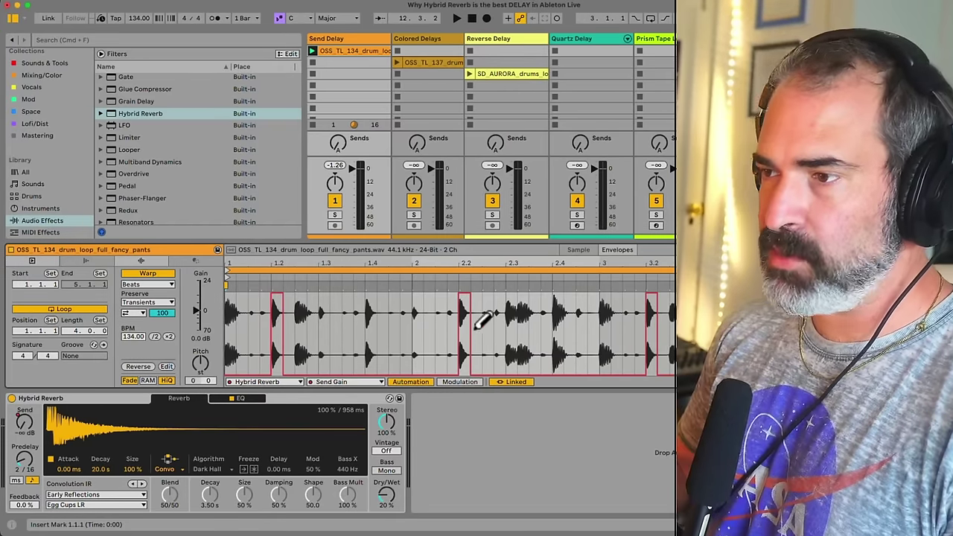
pyautogui.press('space')
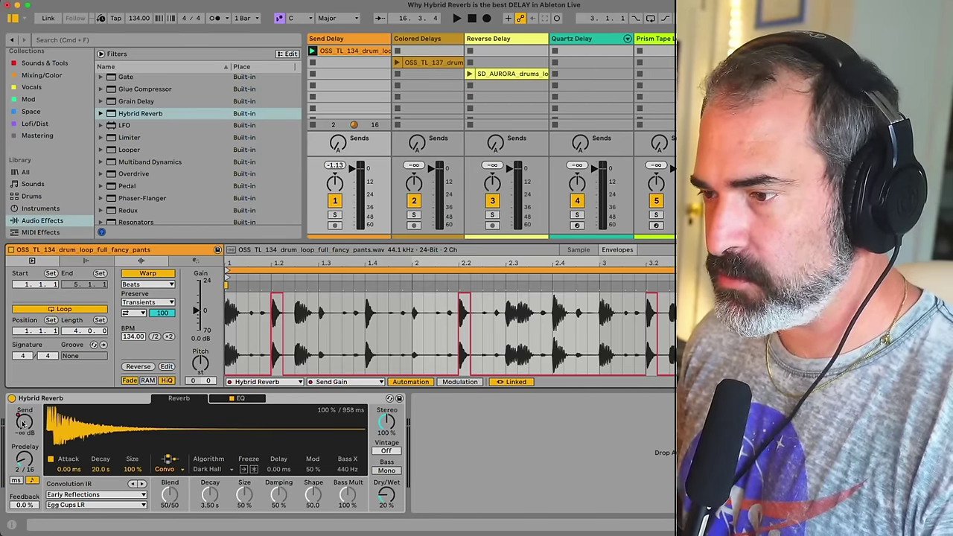
pyautogui.click(73, 399)
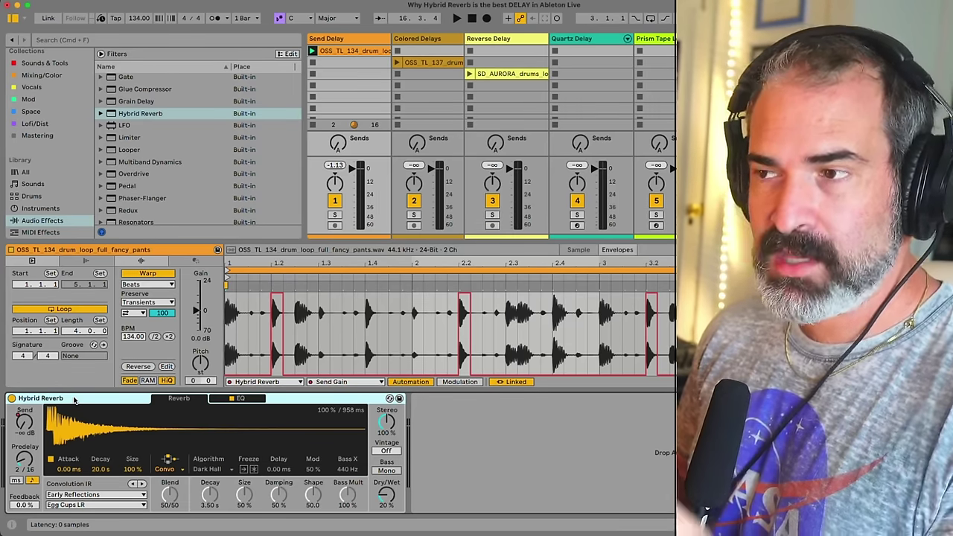
# Stop the Send Delay track's clip and open the OSS_TL_137 drum loop clip on the Colored Delays track
pyautogui.click(316, 68)
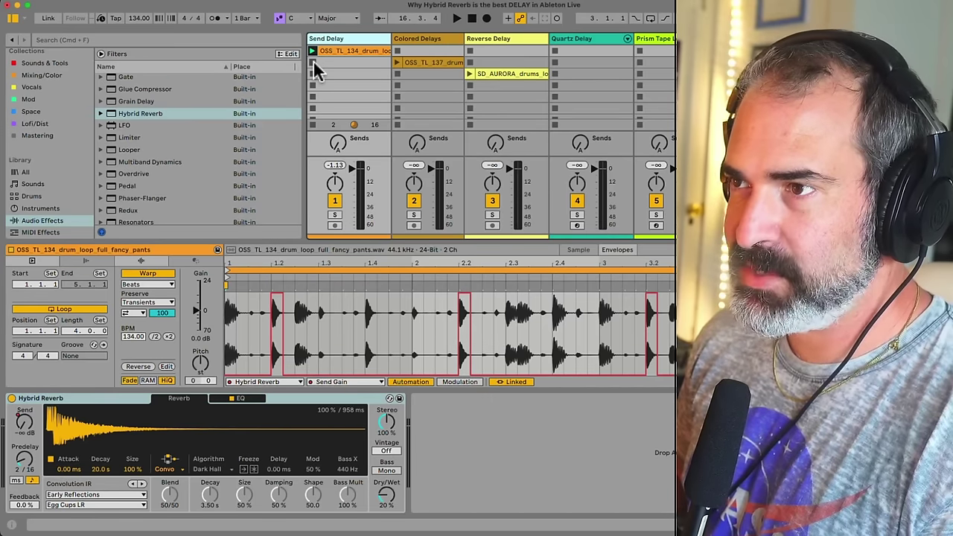
pyautogui.click(313, 63)
pyautogui.click(416, 38)
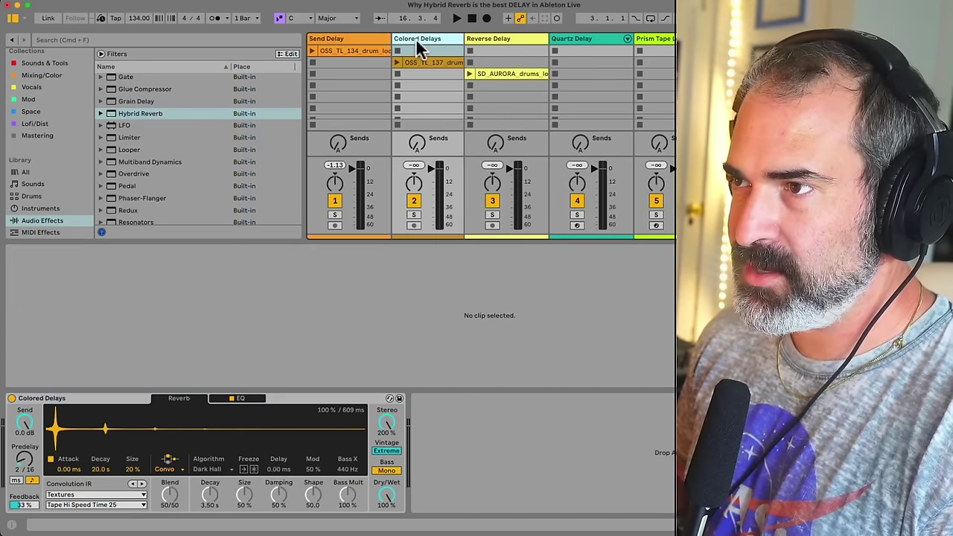
pyautogui.click(440, 63)
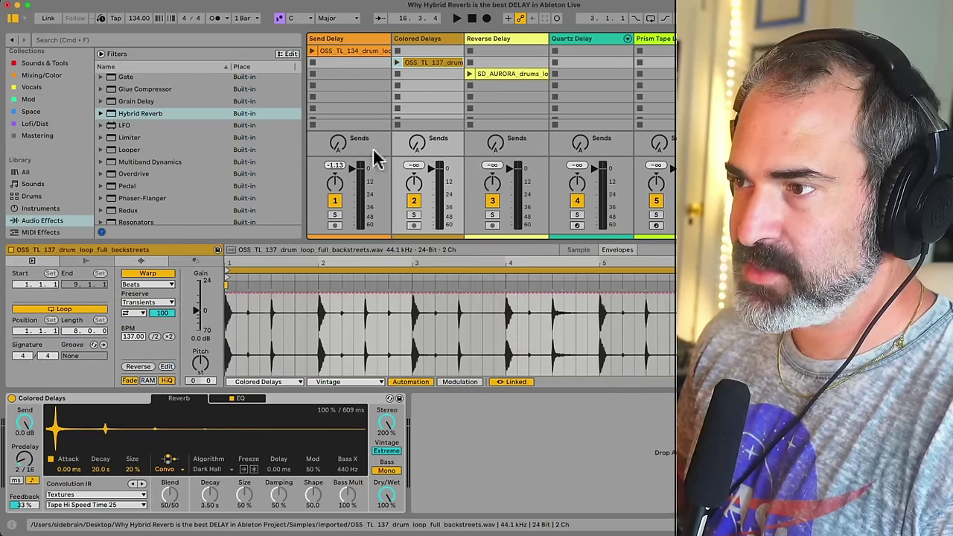
# Play the OSS_TL_137 drum loop with the Colored Delays device bypassed, and re-enable the device to compare
pyautogui.click(12, 398)
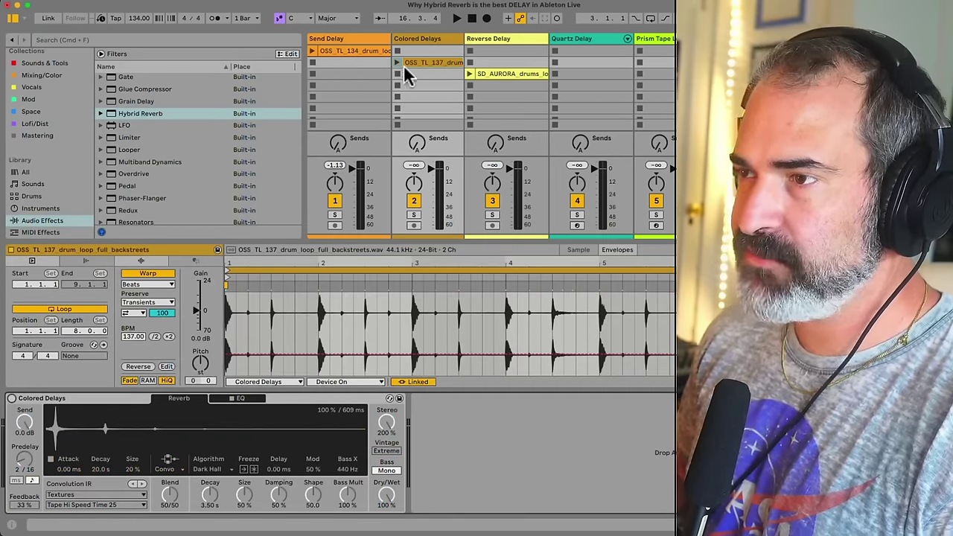
pyautogui.click(398, 61)
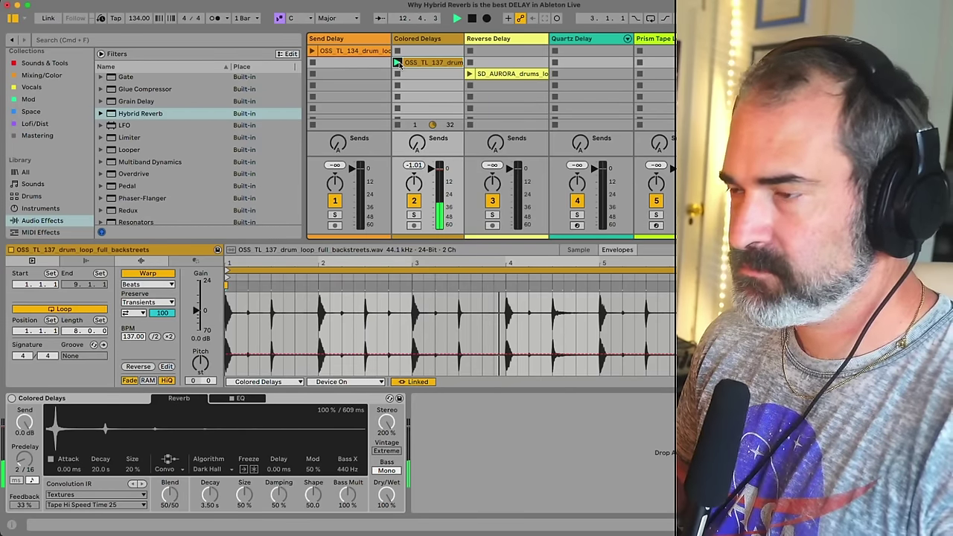
pyautogui.click(12, 399)
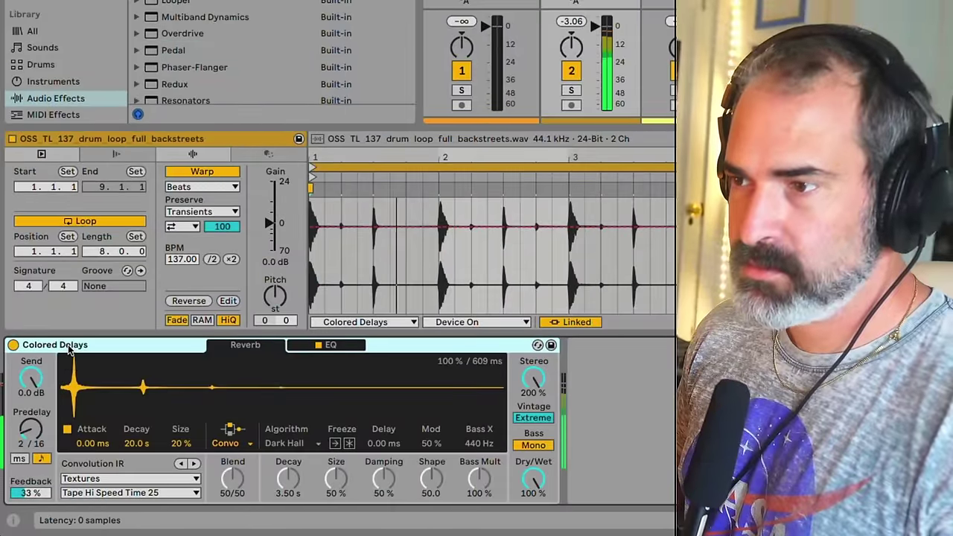
# Set the Colored Delays device's Dry/Wet to 30% and bypass the device
pyautogui.moveTo(533, 477)
pyautogui.mouseDown()
pyautogui.moveTo(533, 534)
pyautogui.moveTo(536, 485)
pyautogui.mouseUp()
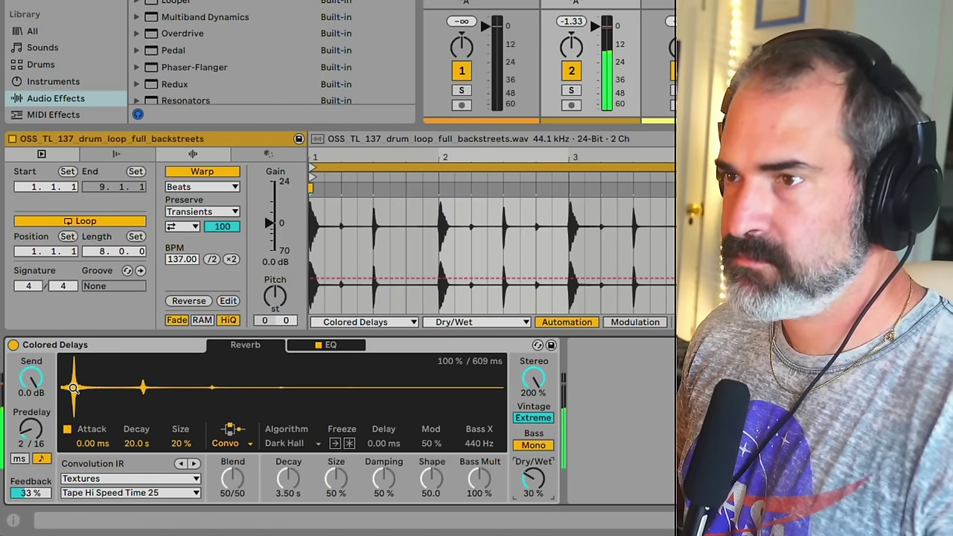
pyautogui.scroll(-1, 89, 26)
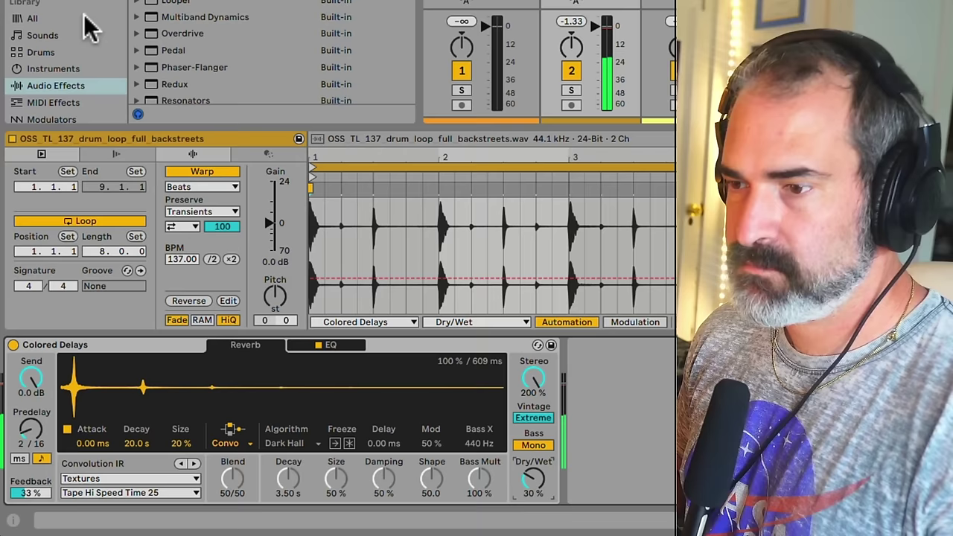
pyautogui.scroll(-1, 84, 26)
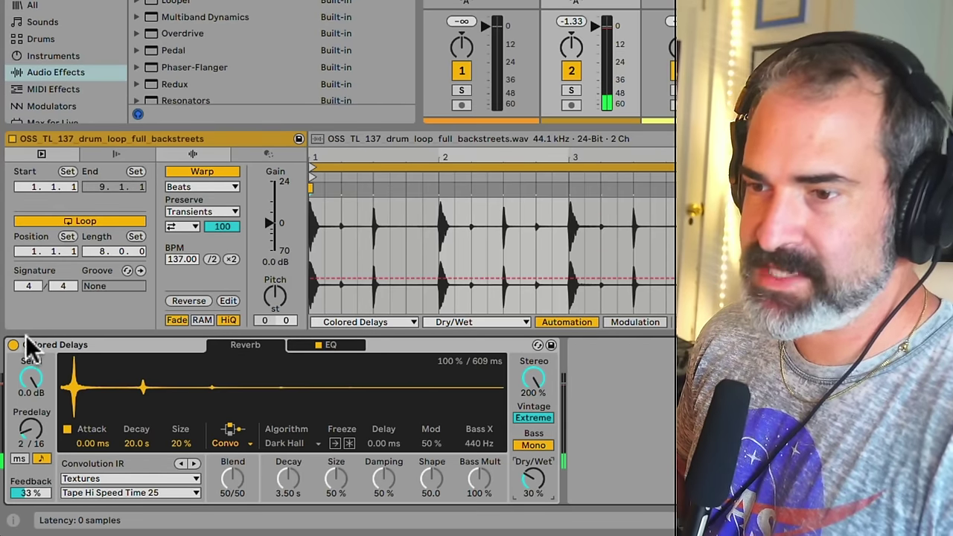
pyautogui.click(12, 345)
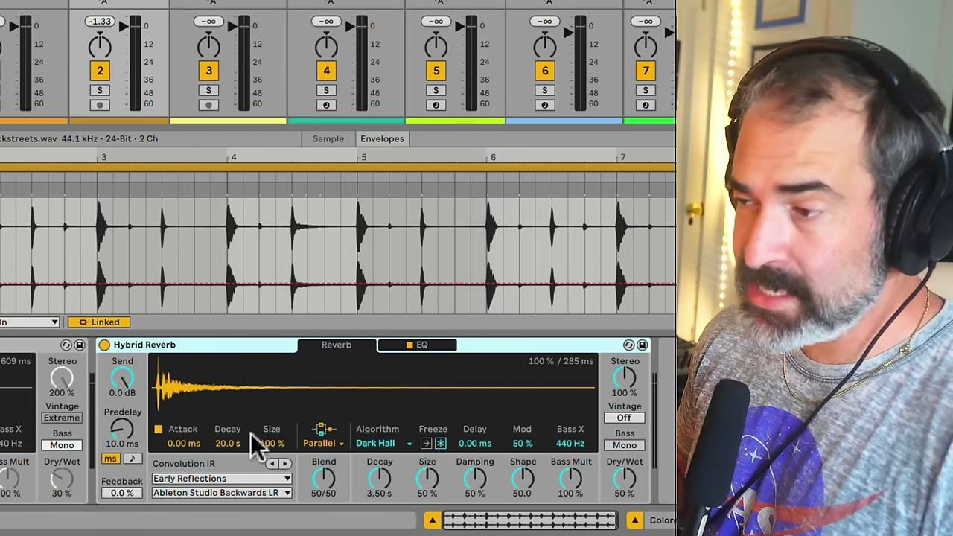
# Set the default Hybrid Reverb after Colored Delays to Convolution routing and choose the Textures impulse response category
pyautogui.click(318, 444)
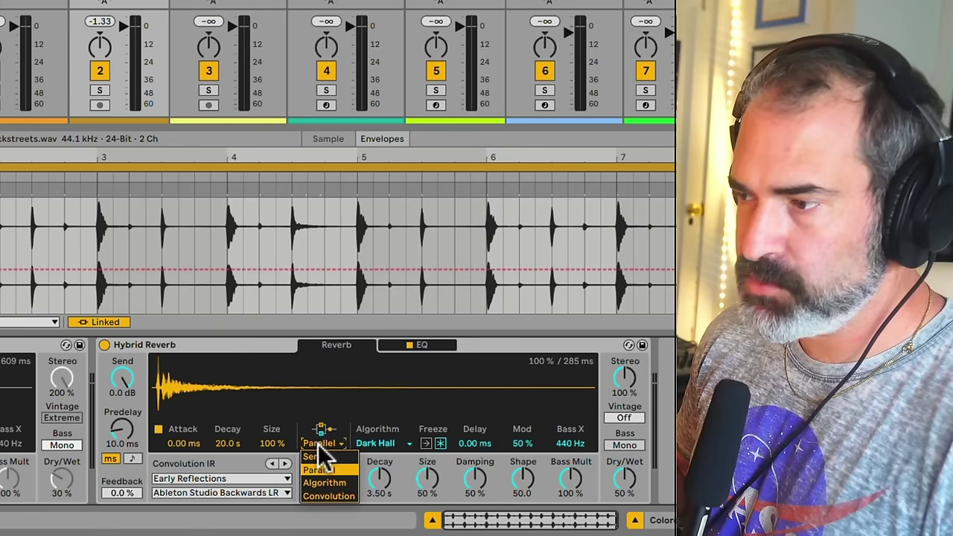
pyautogui.click(322, 496)
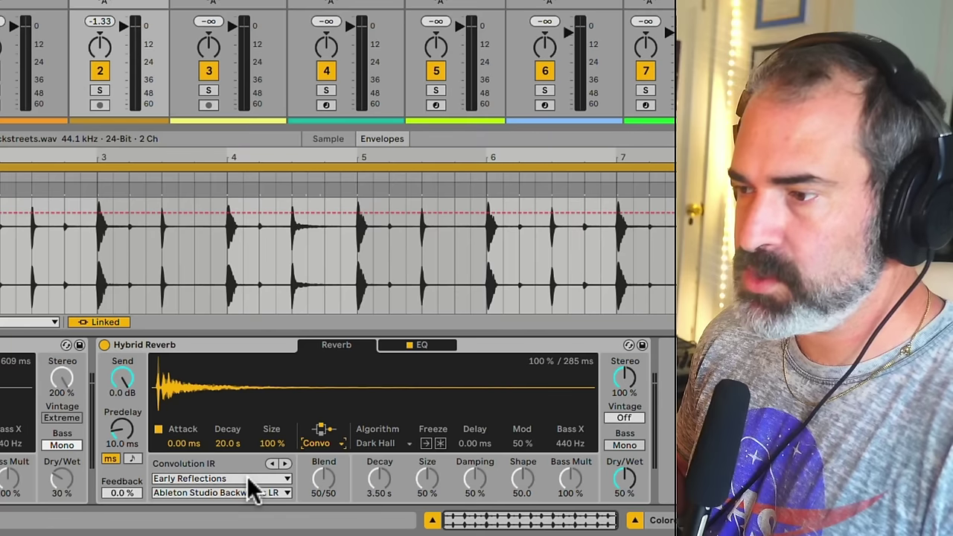
pyautogui.click(247, 478)
pyautogui.click(229, 451)
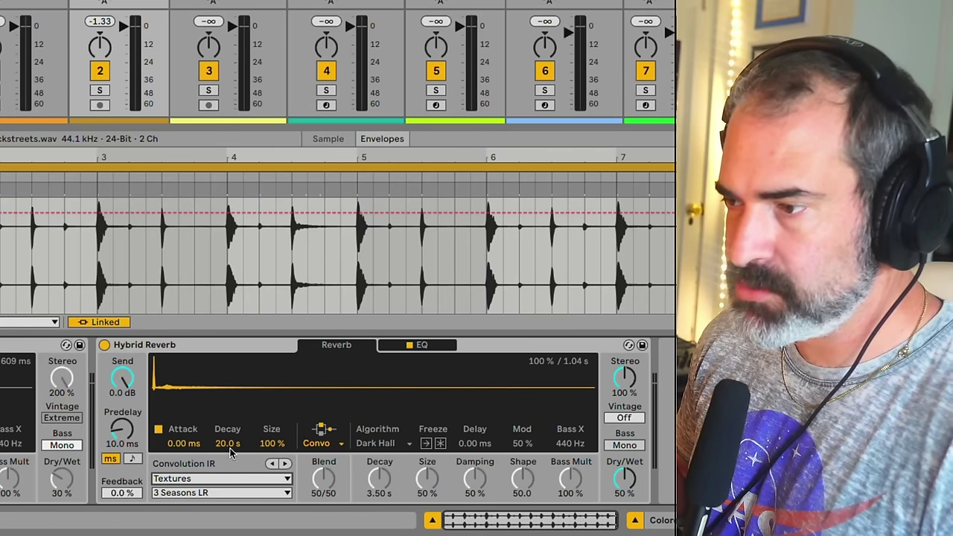
# Load the Tape Hi Speed Time 25 impulse response in the second Hybrid Reverb and play the drum loop
pyautogui.click(224, 491)
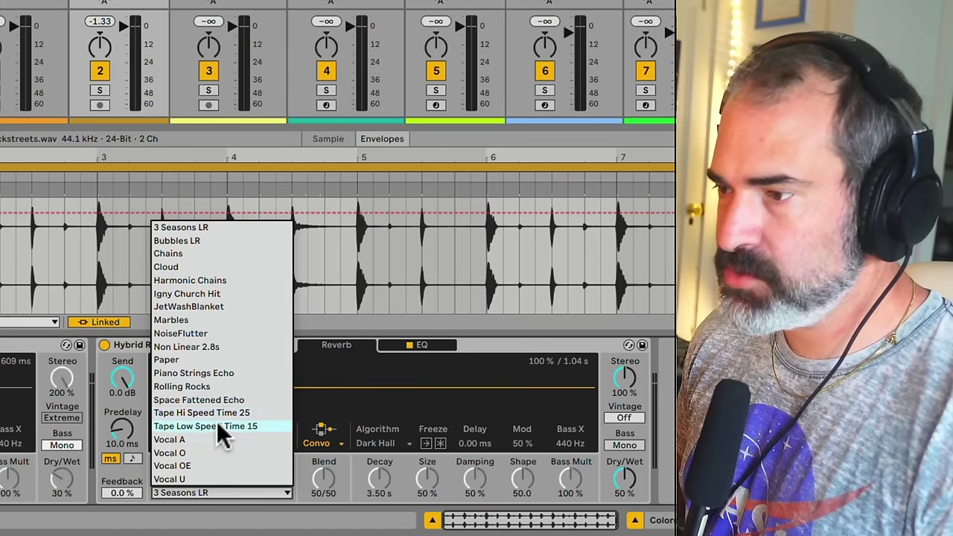
pyautogui.click(215, 410)
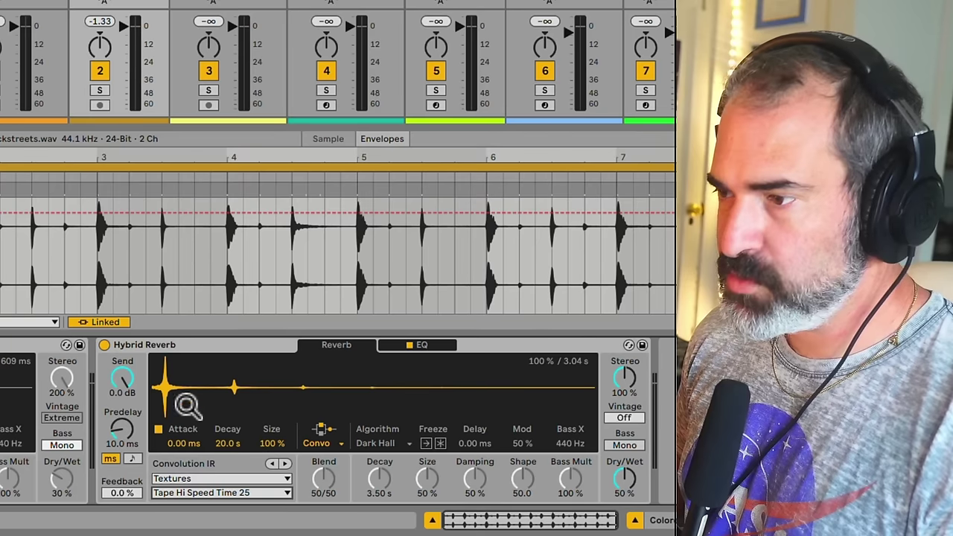
pyautogui.press('space')
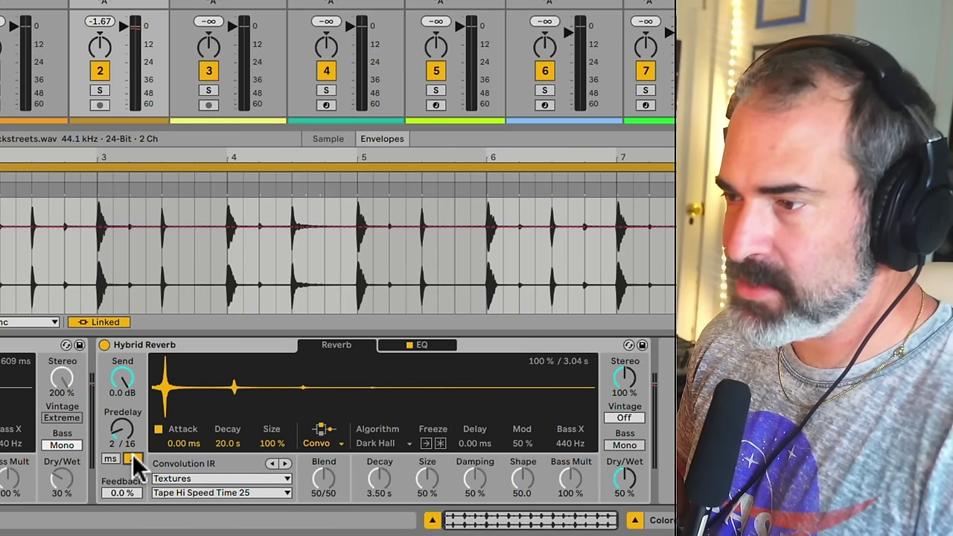
# Sync the Hybrid Reverb's Predelay to note values at 2/16 and set its Feedback to 48%
pyautogui.click(134, 457)
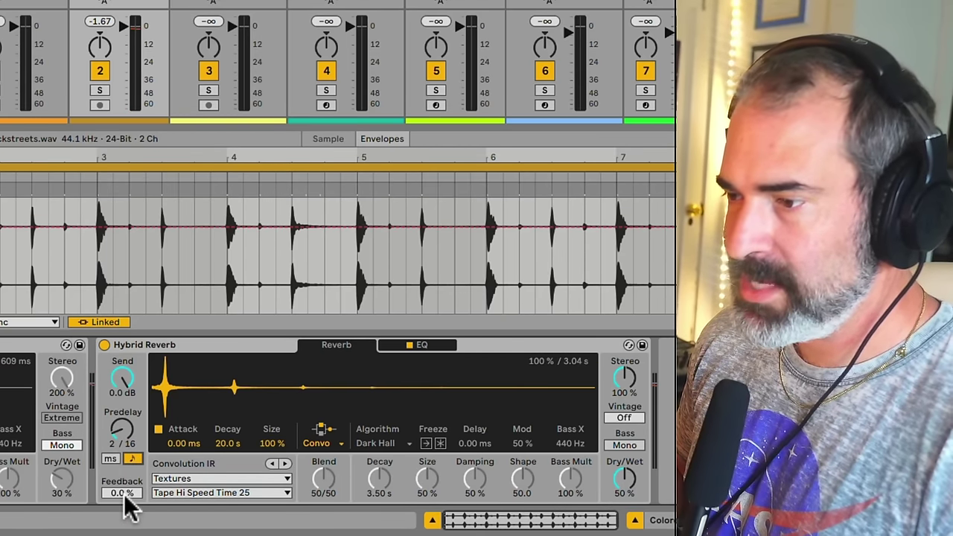
pyautogui.moveTo(123, 493); pyautogui.dragTo(123, 466)
pyautogui.moveTo(121, 493); pyautogui.dragTo(121, 481)
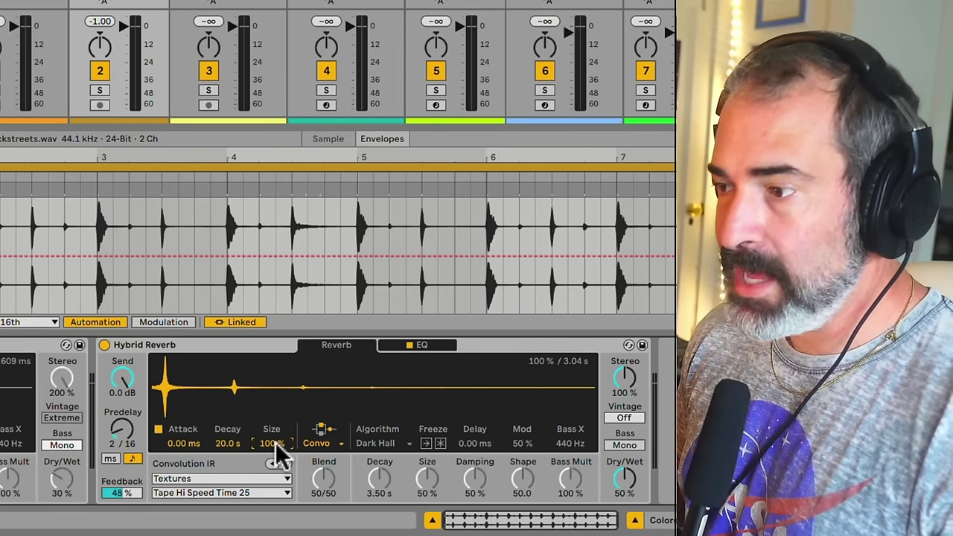
# Try the convolution Size at 20% and 241% while the loop plays, and reset it to 100%
pyautogui.moveTo(275, 443); pyautogui.dragTo(276, 453)
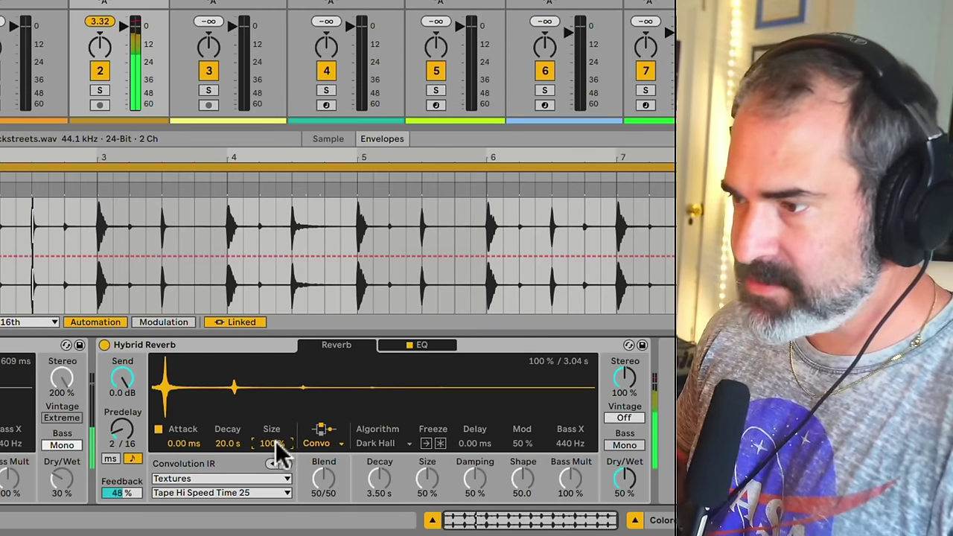
pyautogui.moveTo(277, 447); pyautogui.dragTo(277, 484)
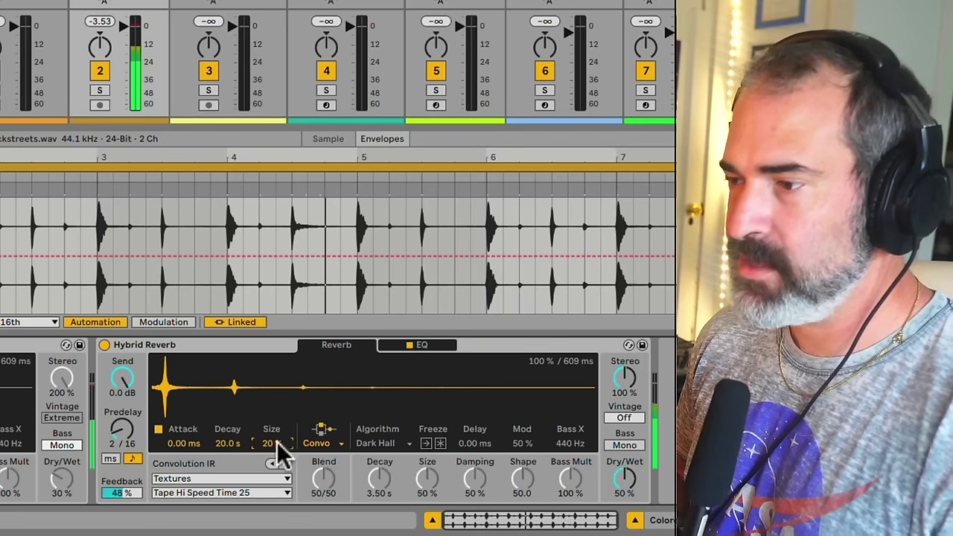
pyautogui.moveTo(276, 446)
pyautogui.mouseDown()
pyautogui.moveTo(276, 275)
pyautogui.moveTo(277, 453)
pyautogui.moveTo(277, 439)
pyautogui.mouseUp()
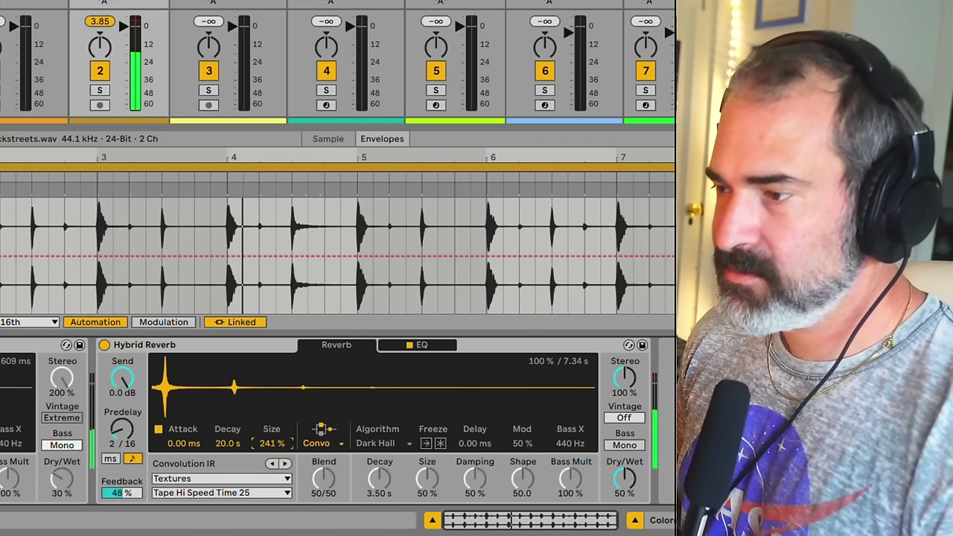
pyautogui.doubleClick(273, 442)
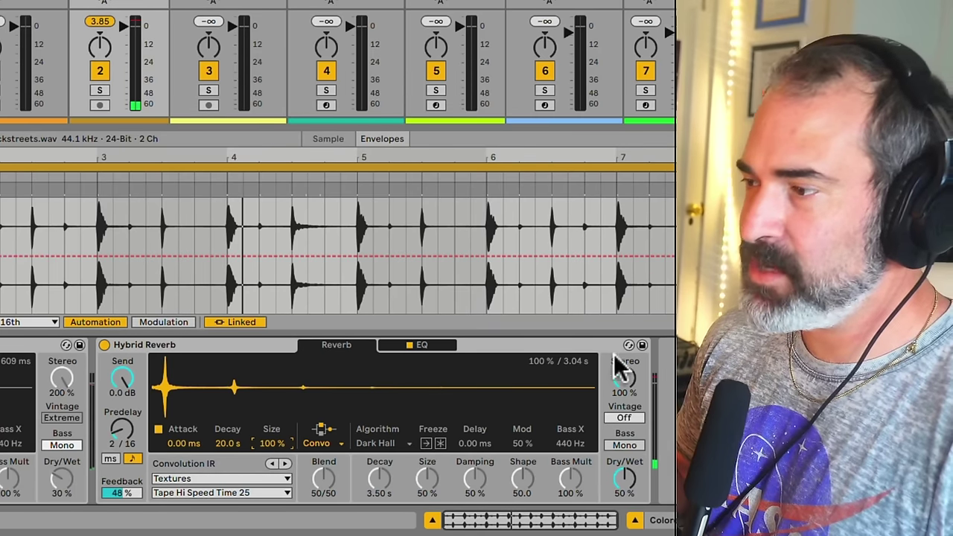
# Set the Hybrid Reverb's Stereo width to 200%, Vintage to Extreme, Bass to Mono and Dry/Wet to 34%
pyautogui.moveTo(620, 381)
pyautogui.mouseDown()
pyautogui.moveTo(620, 346)
pyautogui.moveTo(621, 414)
pyautogui.moveTo(621, 383)
pyautogui.mouseUp()
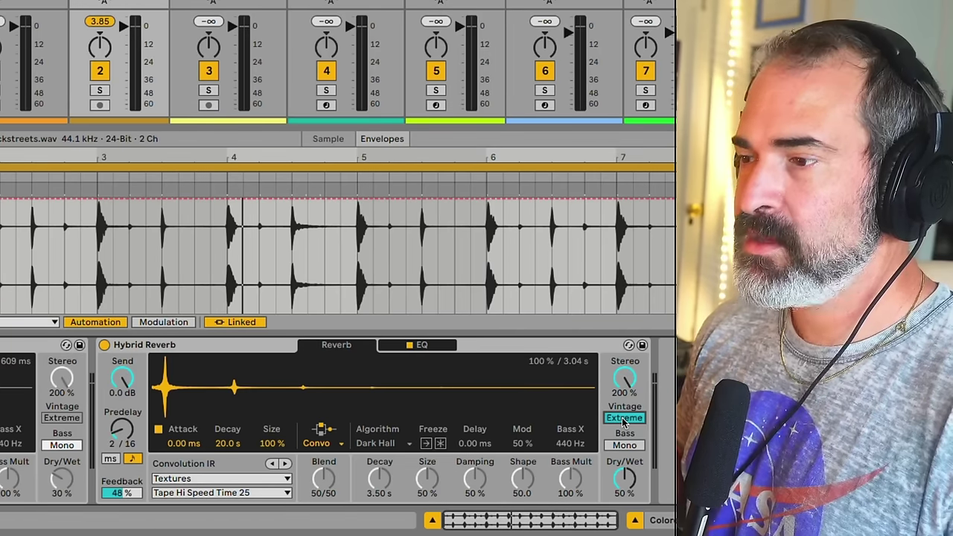
pyautogui.click(628, 445)
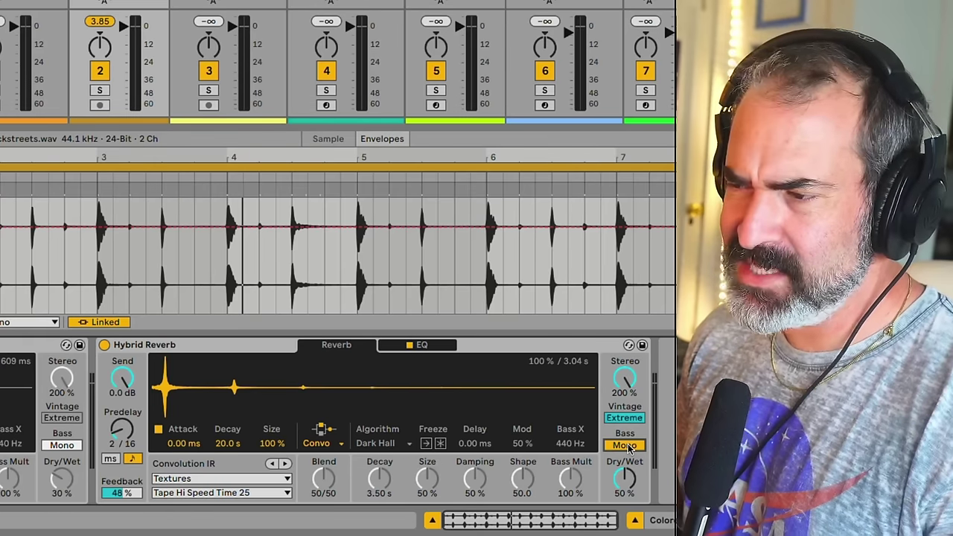
pyautogui.moveTo(622, 469); pyautogui.dragTo(622, 486)
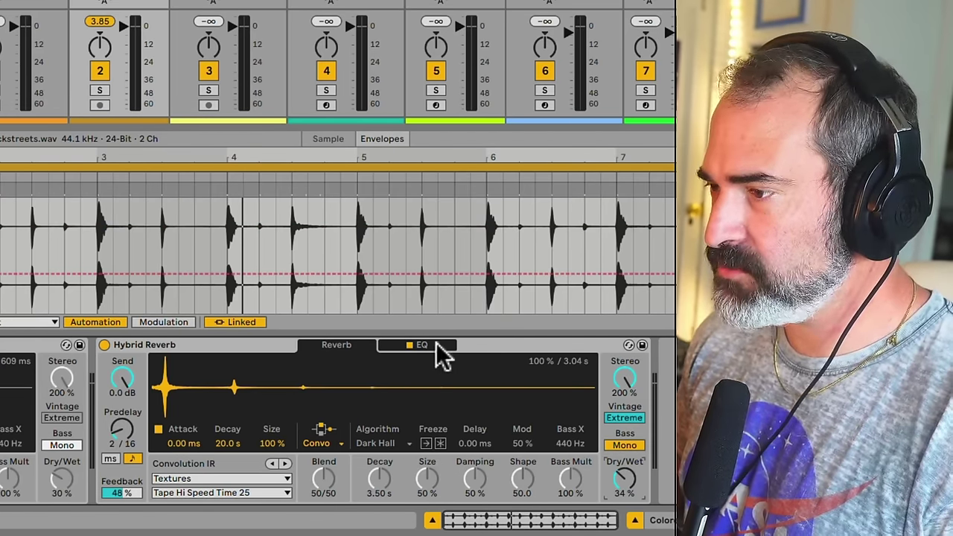
# Try raising the middle band of the Hybrid Reverb's EQ, and set the convolution Size to 20%
pyautogui.click(438, 350)
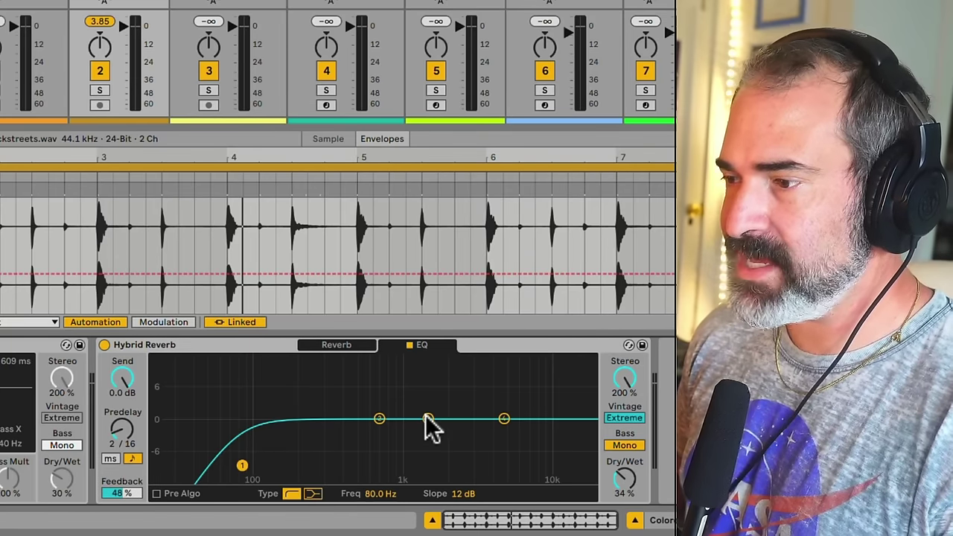
pyautogui.moveTo(427, 418); pyautogui.dragTo(424, 365)
pyautogui.click(358, 349)
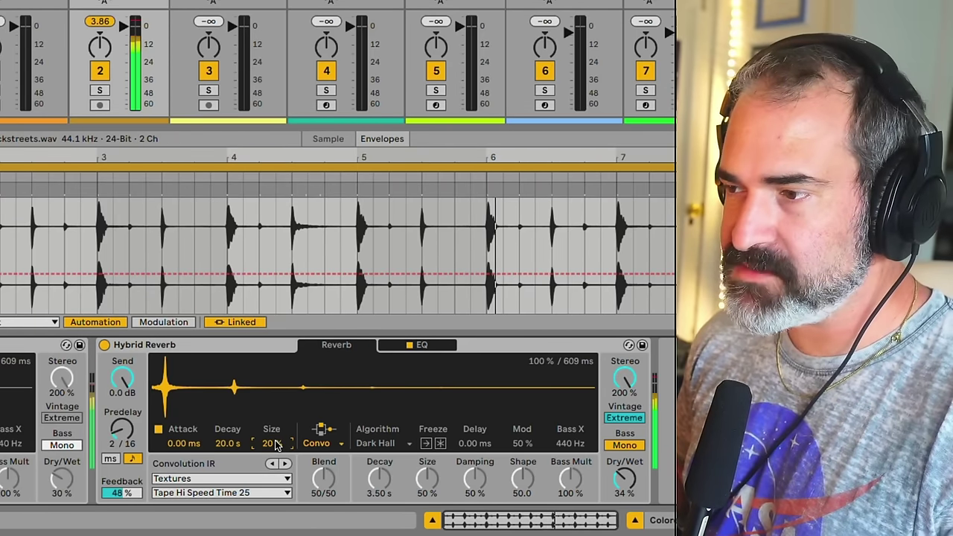
# Bypass and re-enable the Hybrid Reverb to compare the loop with and without the effect
pyautogui.click(179, 345)
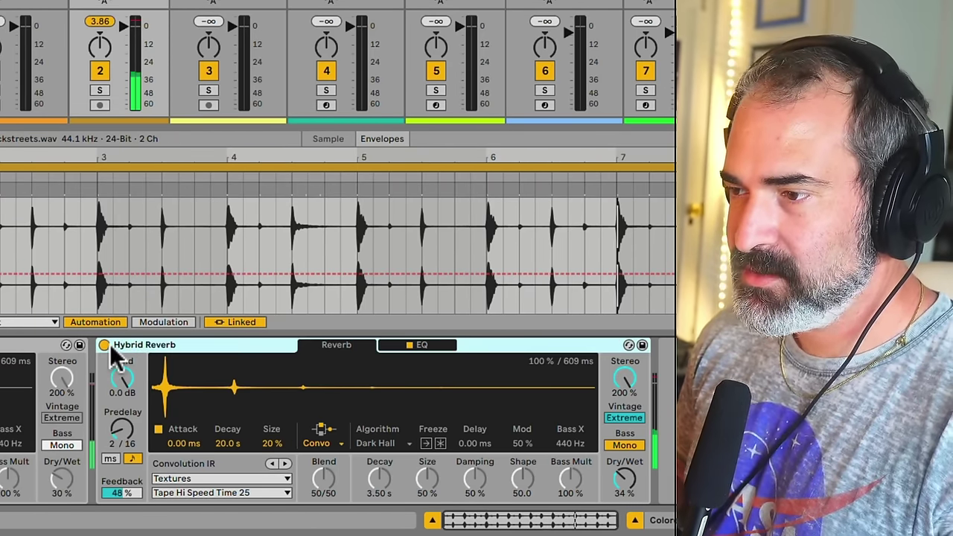
pyautogui.click(104, 345)
pyautogui.click(104, 345)
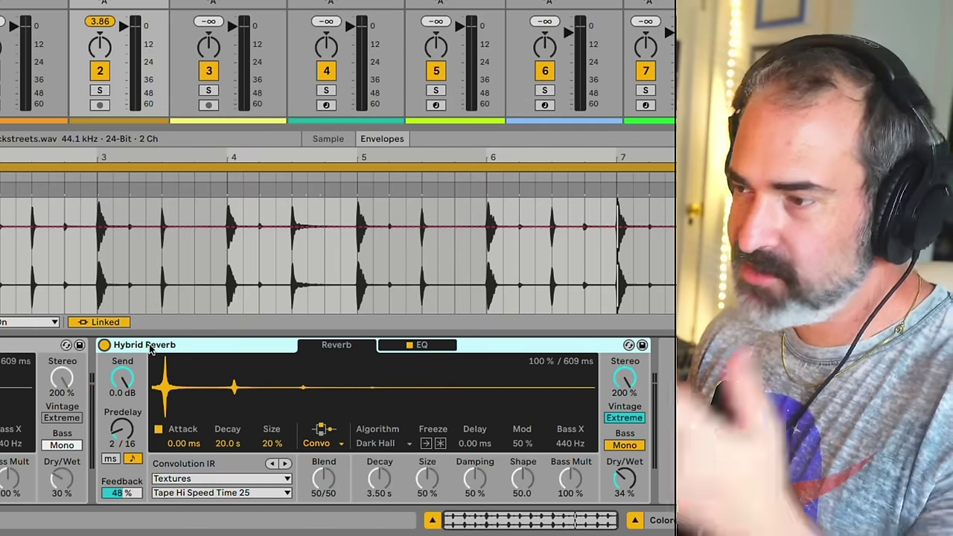
pyautogui.click(104, 345)
pyautogui.click(104, 345)
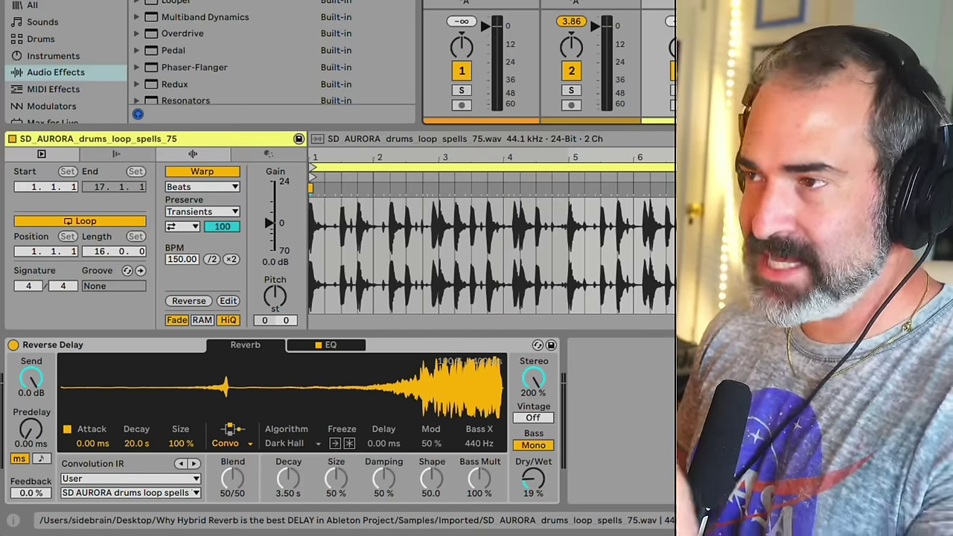
# Play the SD_AURORA_drums_loop_spells_75 loop with Reverse Delay bypassed, and re-enable the device to compare
pyautogui.click(13, 344)
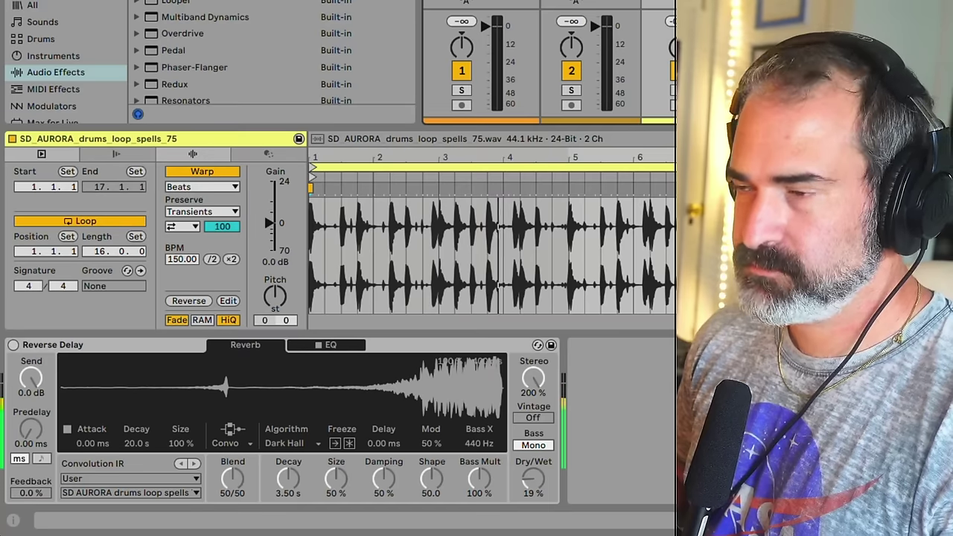
pyautogui.click(13, 346)
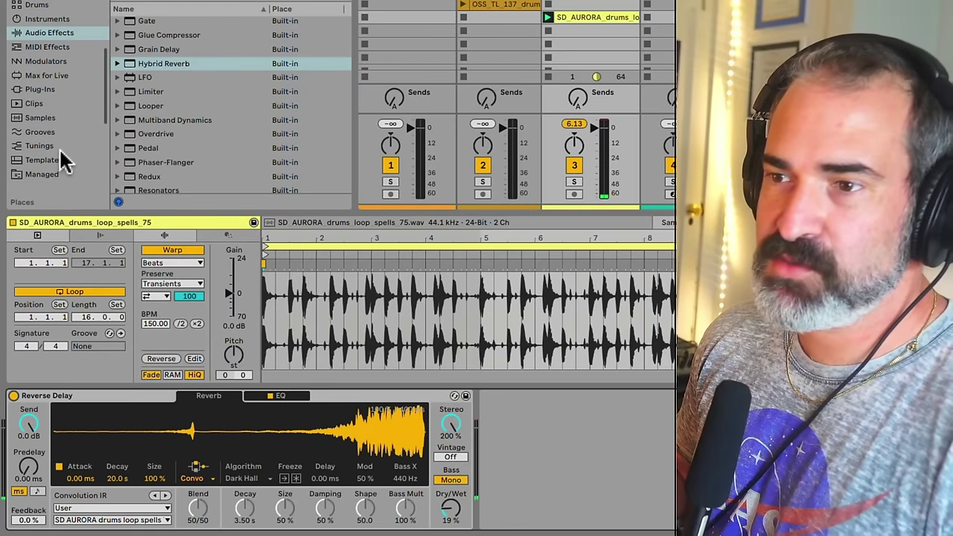
# Add Convolution Reverb Pro from the Convolution Reverb pack after the Reverse Delay device
pyautogui.scroll(-2, 64, 160)
pyautogui.click(35, 180)
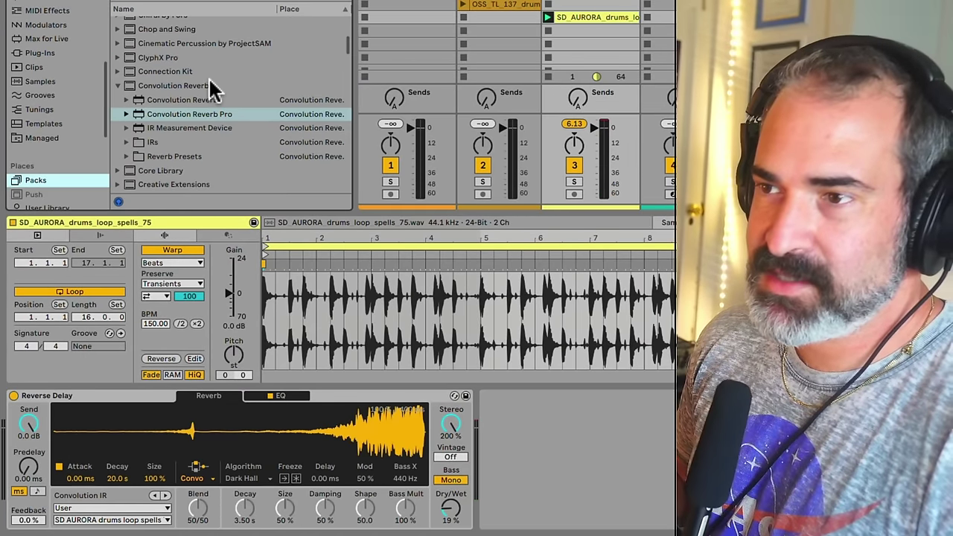
pyautogui.moveTo(162, 111); pyautogui.dragTo(551, 401)
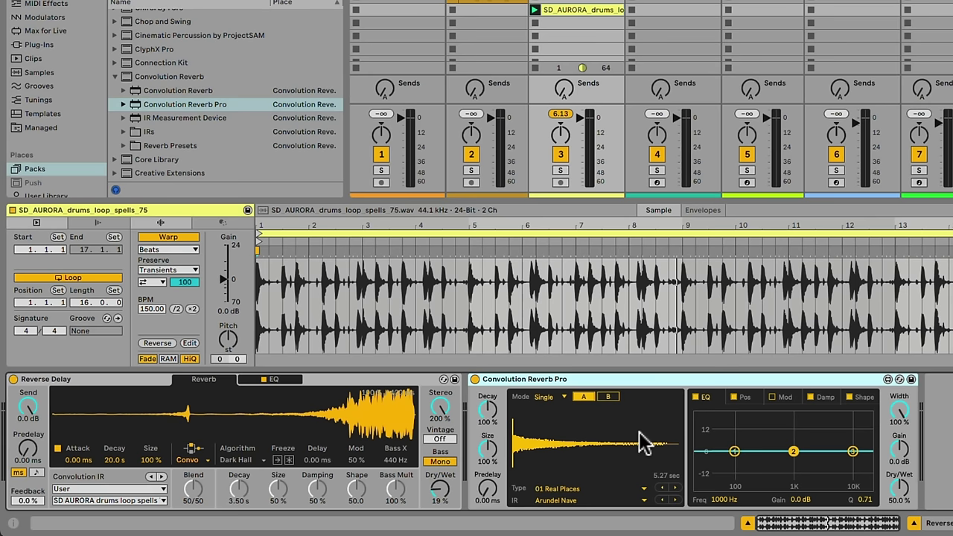
# Set the Convolution Reverb Pro's impulse response type to 07 Plates Real
pyautogui.click(583, 489)
pyautogui.click(578, 487)
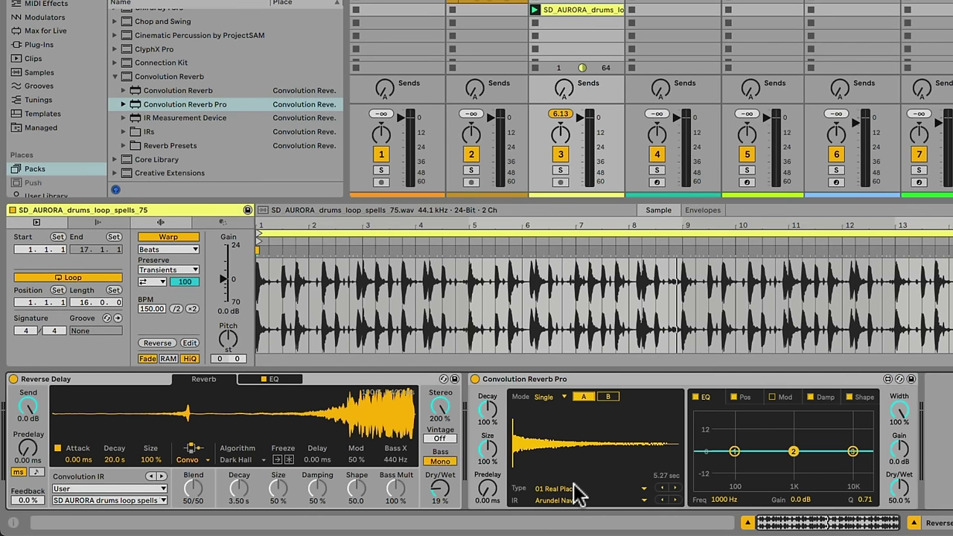
pyautogui.click(574, 486)
pyautogui.click(577, 492)
pyautogui.click(580, 489)
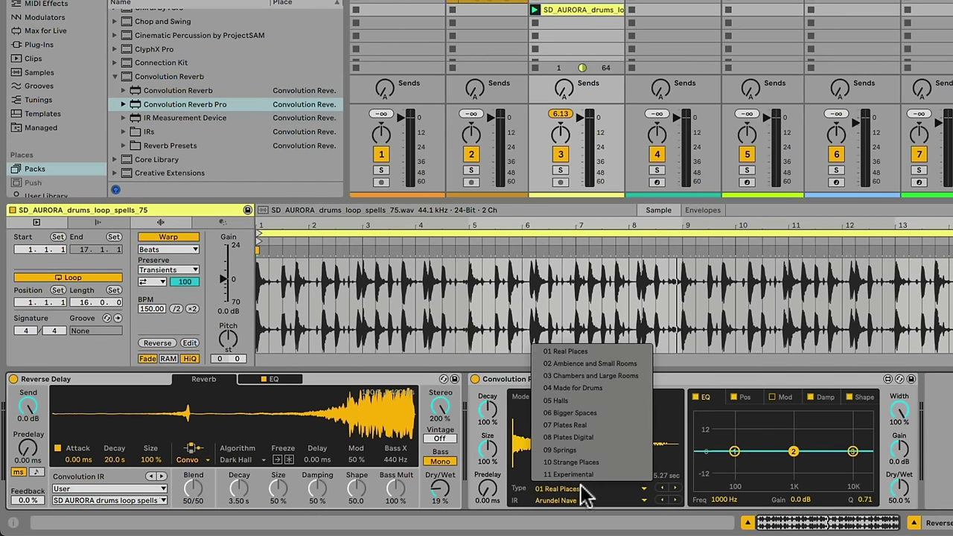
pyautogui.click(588, 425)
# Expand the Convolution Reverb pack's IRs folder and its 04 Made for Drums subfolder in the browser
pyautogui.scroll(-1, 116, 97)
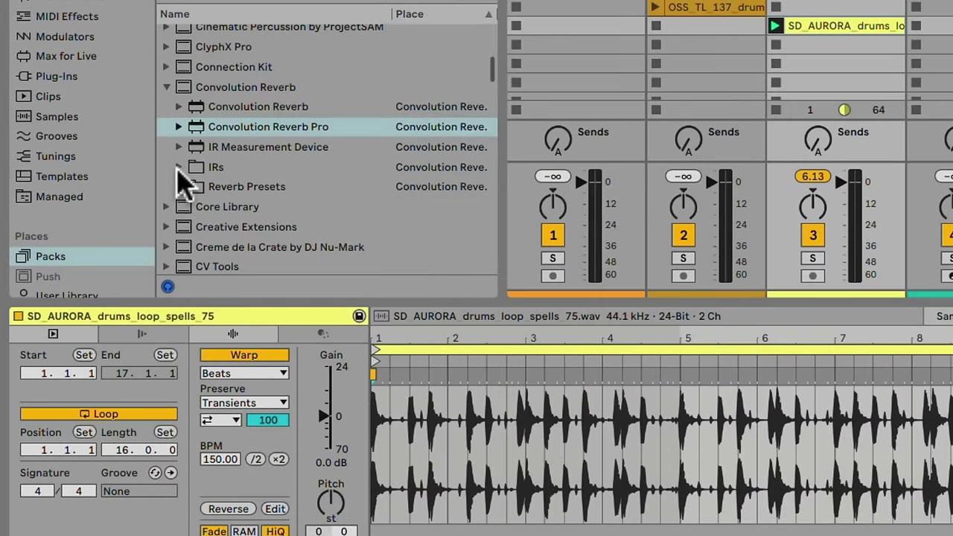
pyautogui.click(124, 108)
pyautogui.scroll(-3, 125, 107)
pyautogui.click(192, 148)
pyautogui.scroll(-3, 327, 149)
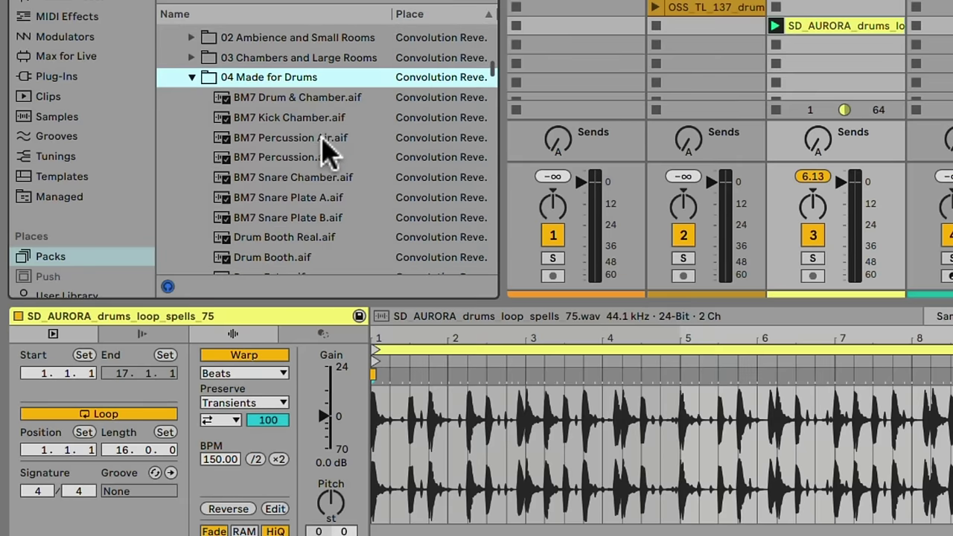
# Audition impulse responses in the 04 Made for Drums folder and load Drum Room Ring.aif into the Reverse Delay device
pyautogui.click(312, 117)
pyautogui.click(310, 137)
pyautogui.click(305, 177)
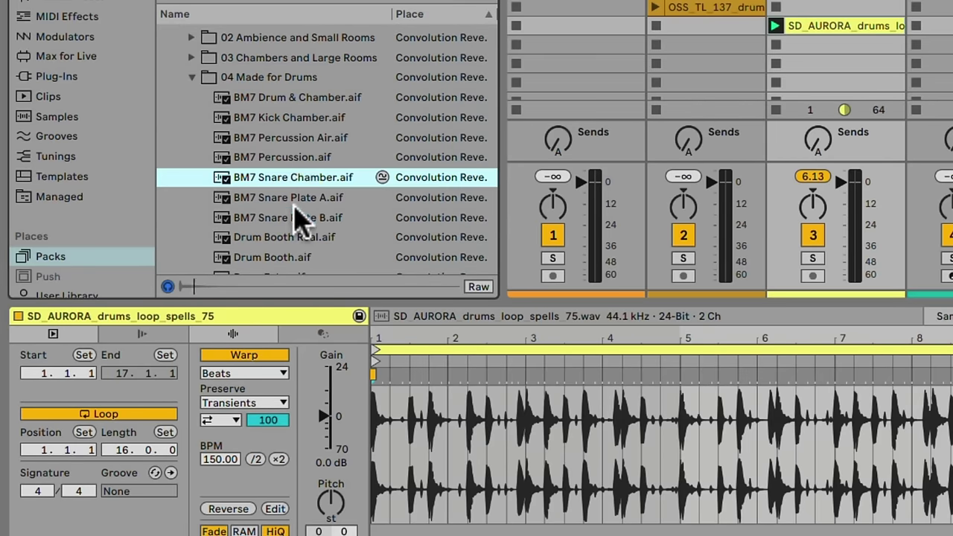
pyautogui.click(301, 216)
pyautogui.scroll(-1, 301, 208)
pyautogui.scroll(-1, 301, 214)
pyautogui.click(299, 212)
pyautogui.scroll(-4, 300, 211)
pyautogui.click(300, 185)
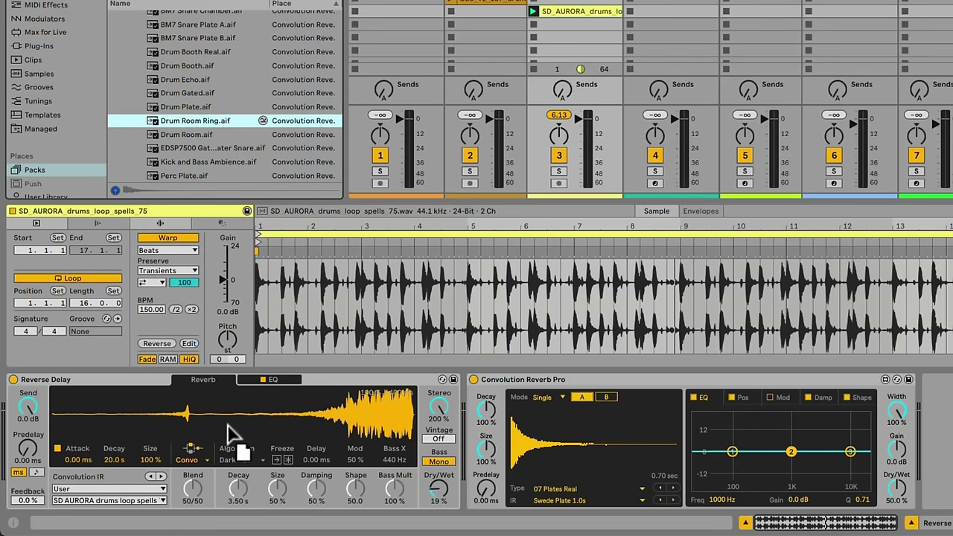
pyautogui.moveTo(224, 421); pyautogui.dragTo(222, 414)
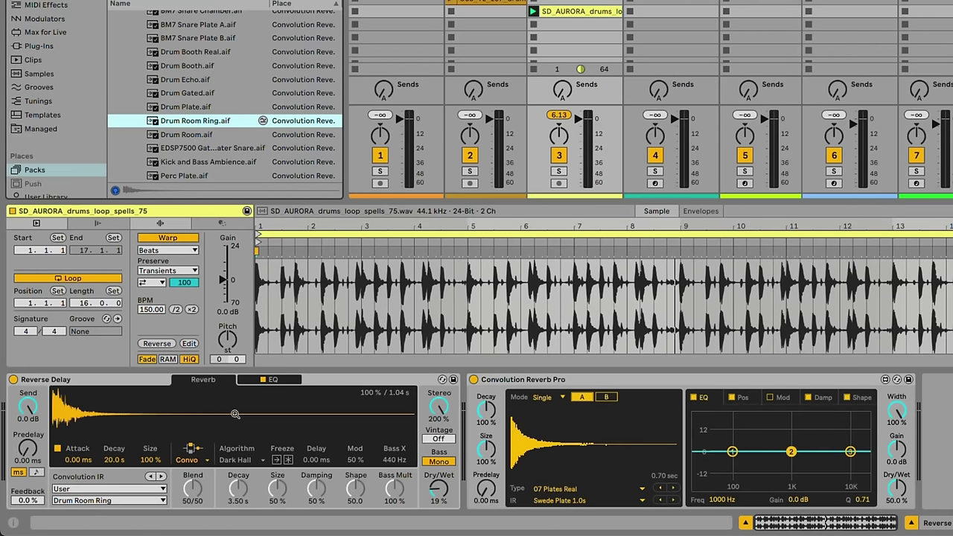
pyautogui.scroll(-3, 194, 106)
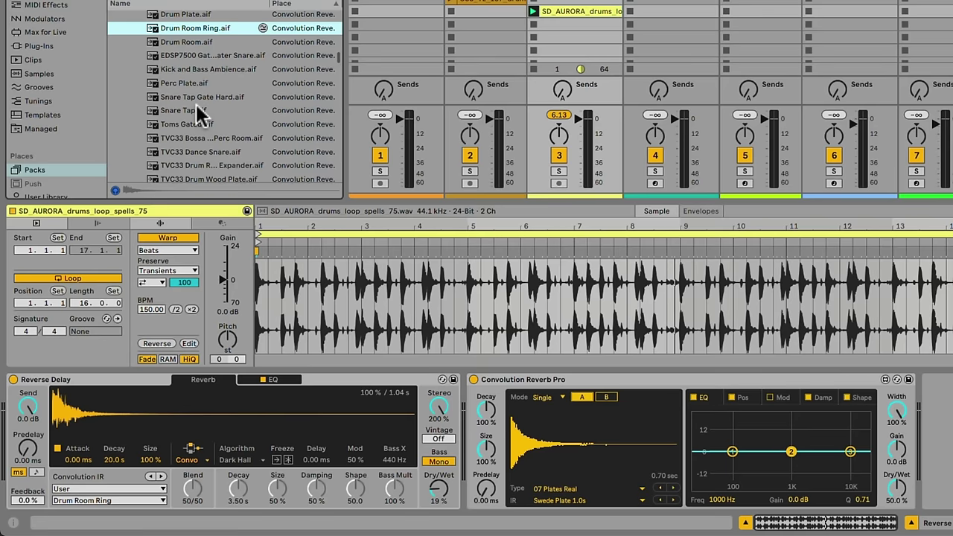
pyautogui.scroll(2, 196, 105)
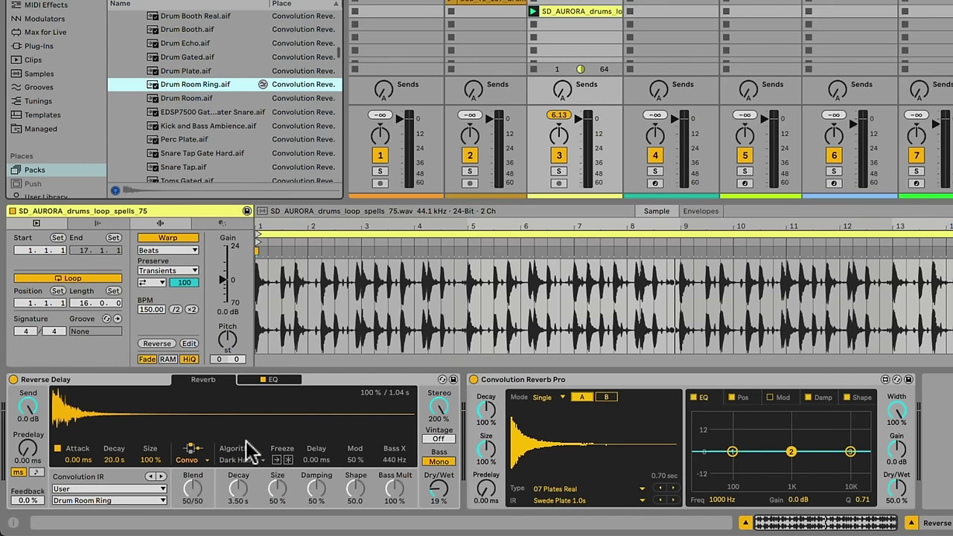
pyautogui.scroll(-1, 220, 137)
pyautogui.scroll(2, 216, 119)
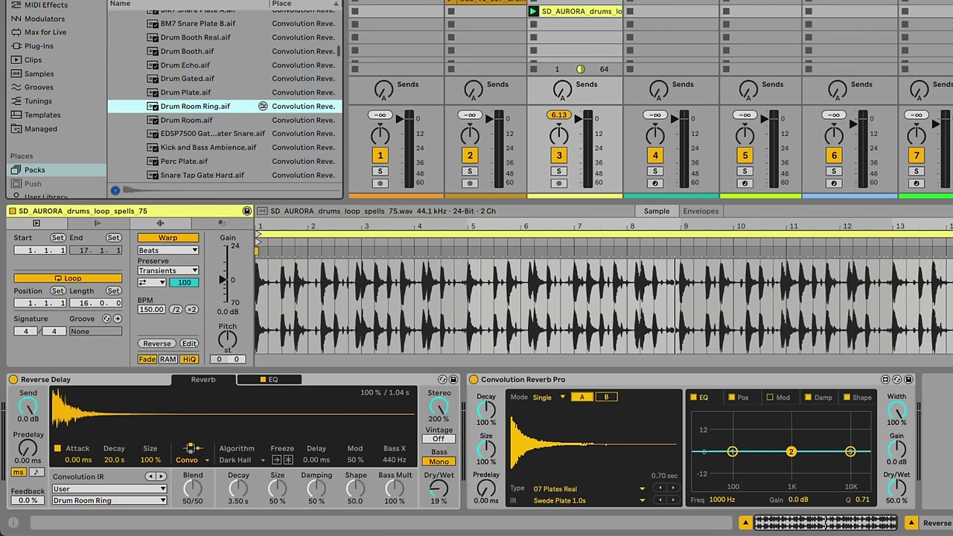
pyautogui.scroll(3, 216, 124)
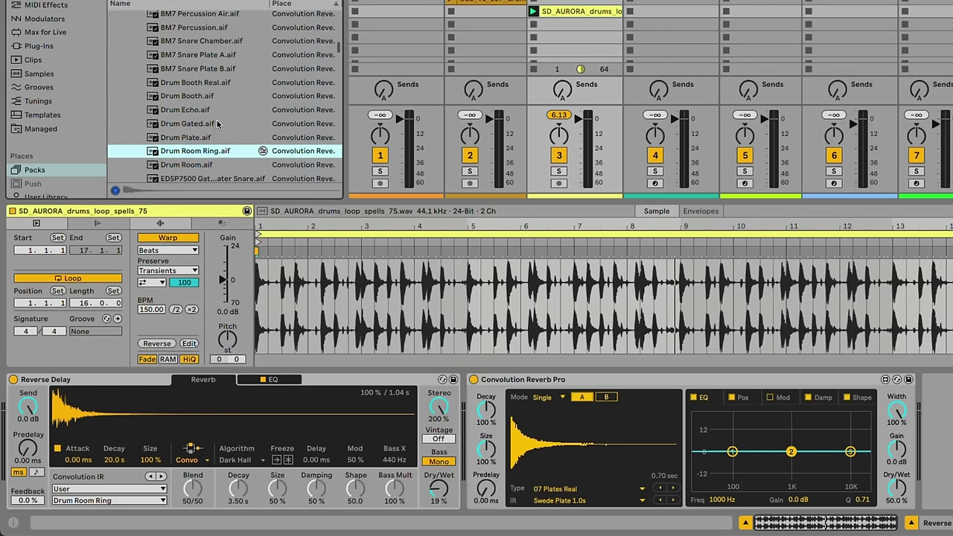
pyautogui.scroll(-5, 216, 119)
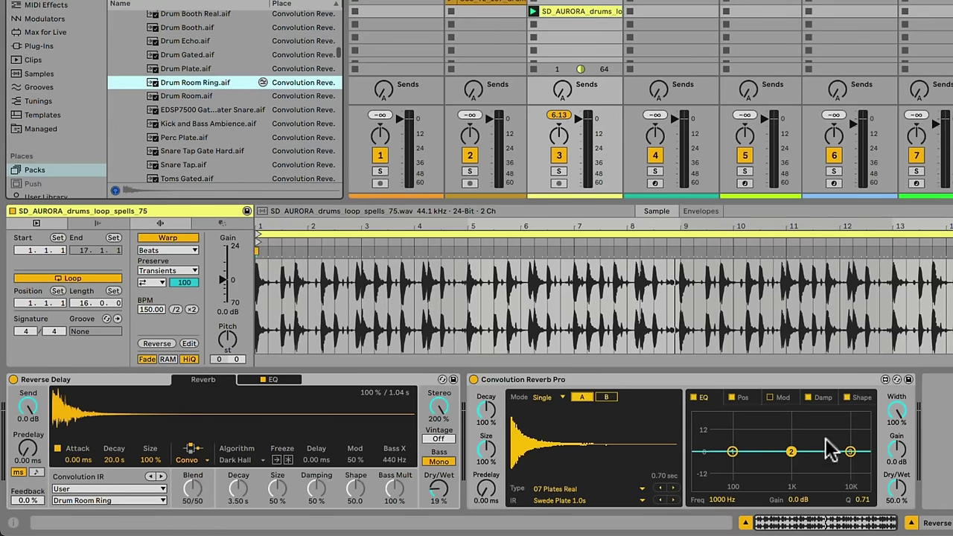
# Display the Shape settings of Convolution Reverb Pro
pyautogui.click(722, 403)
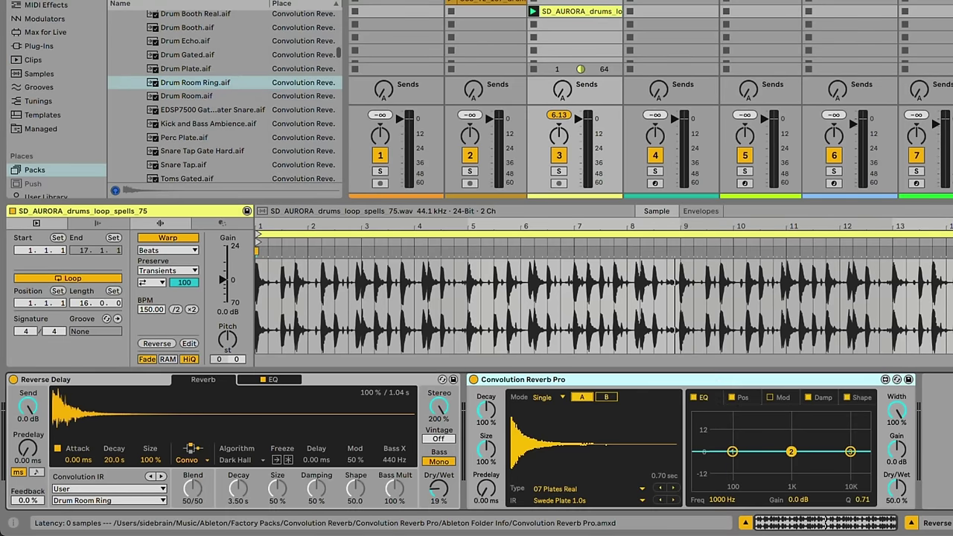
pyautogui.click(864, 398)
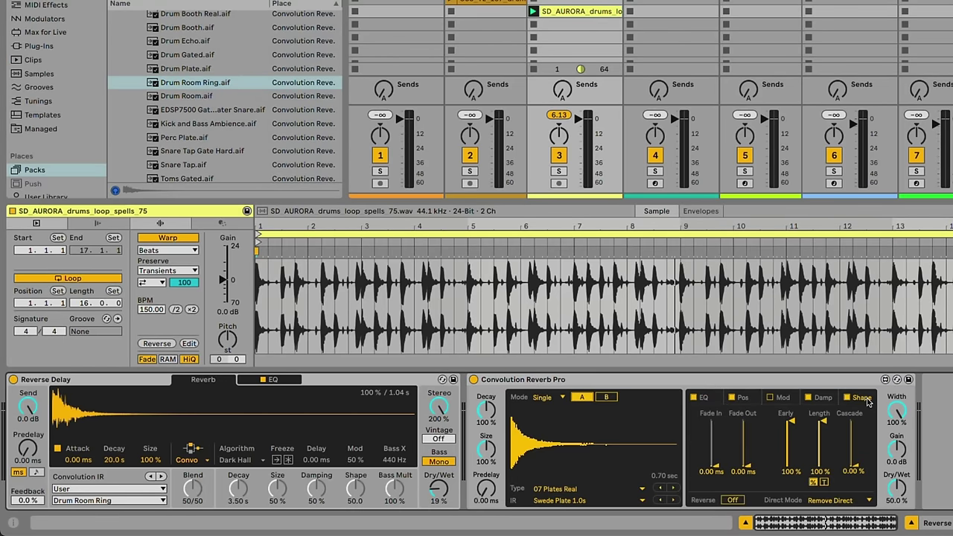
# Reverse the impulse response in Convolution Reverb Pro, and remove that device from the Reverse Delay track
pyautogui.click(733, 501)
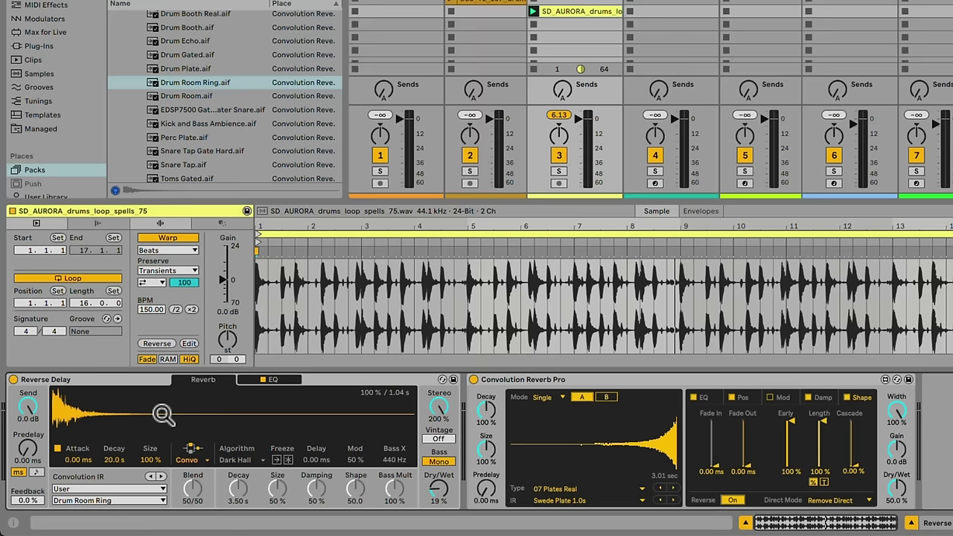
pyautogui.rightClick(86, 382)
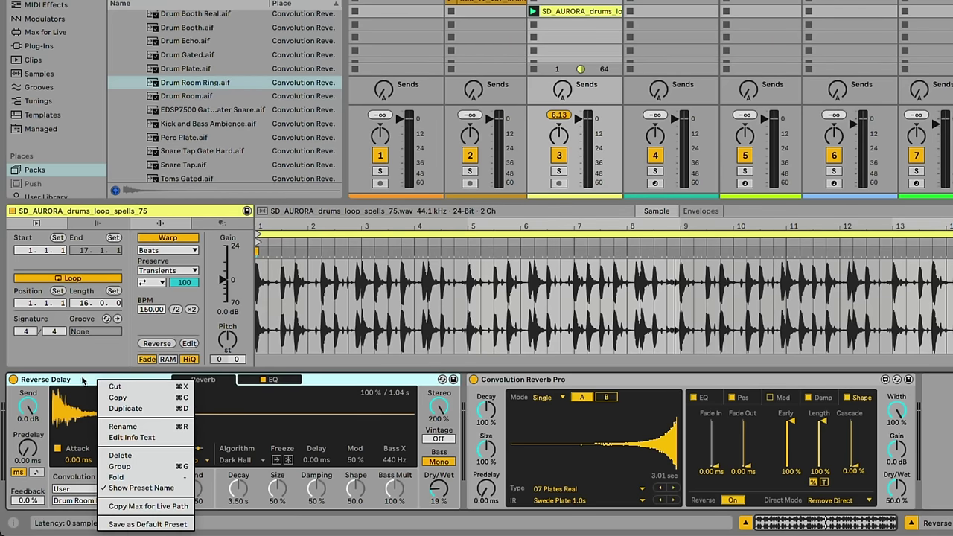
pyautogui.click(82, 379)
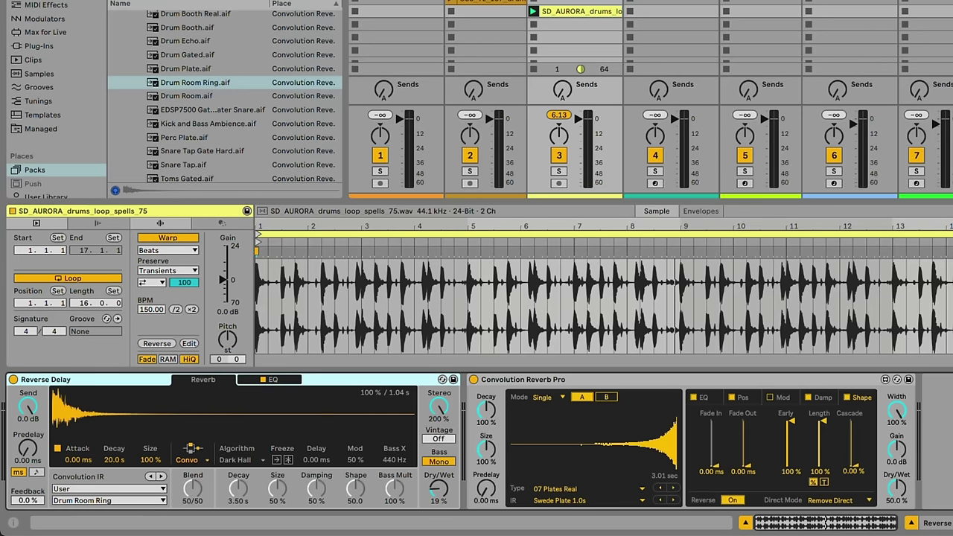
pyautogui.click(601, 376)
pyautogui.press('Delete')
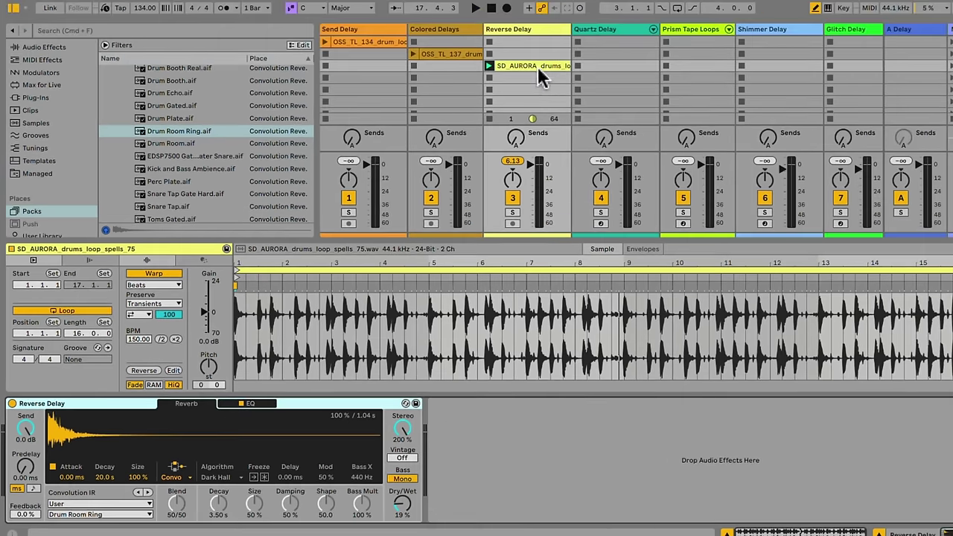
# Copy the SD_AURORA drum loop clip into the Arrangement on the Reverse Delay track, starting at 10.2
pyautogui.moveTo(528, 61); pyautogui.dragTo(341, 170)
pyautogui.press('Tab')
pyautogui.moveTo(536, 29); pyautogui.dragTo(602, 33)
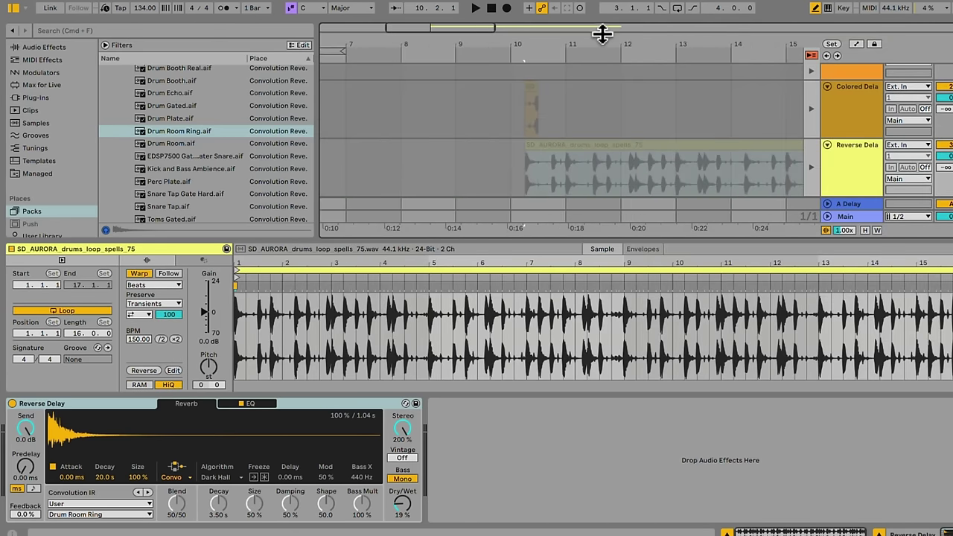
pyautogui.click(532, 96)
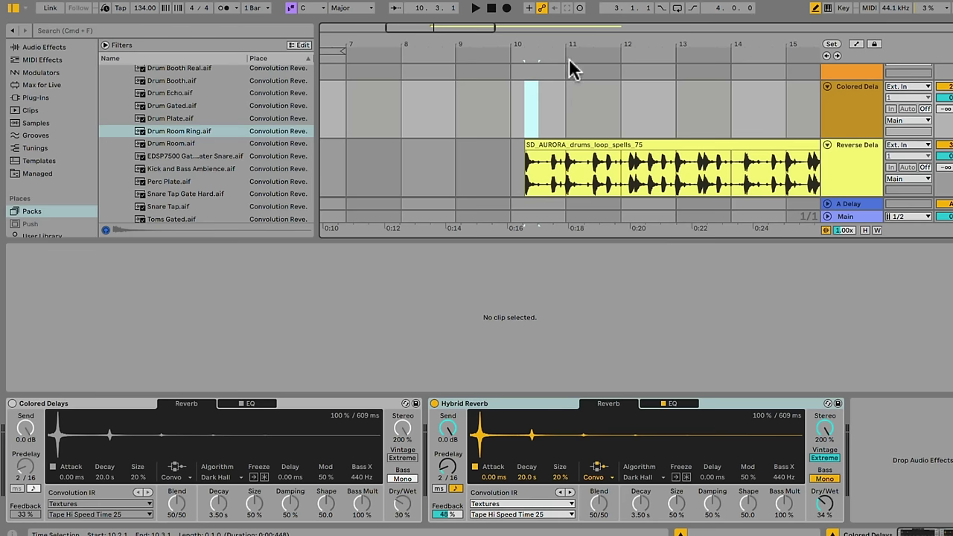
# Isolate the drum hit between 10.4 and bar 11 by splitting the arrangement clip and deleting the parts before and after it
pyautogui.moveTo(560, 49); pyautogui.dragTo(587, 170)
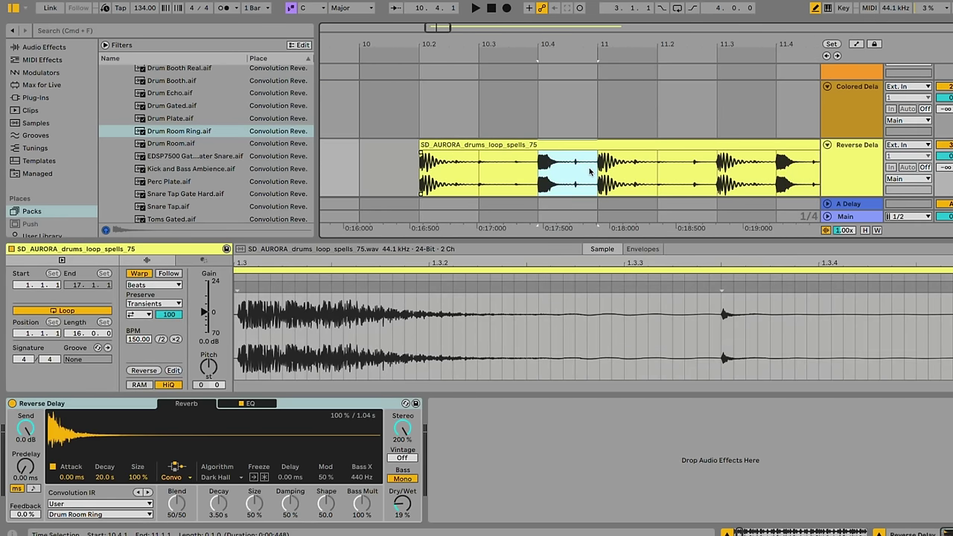
pyautogui.press('super+e')
pyautogui.click(517, 142)
pyautogui.press('Delete')
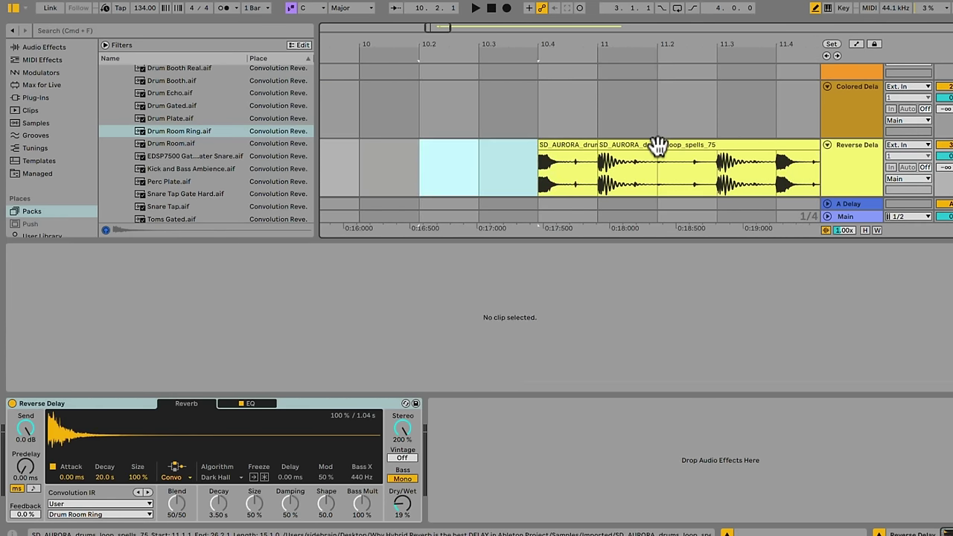
pyautogui.click(655, 147)
pyautogui.press('Delete')
# Reverse the isolated drum hit and crop the clip to its own sample
pyautogui.click(575, 145)
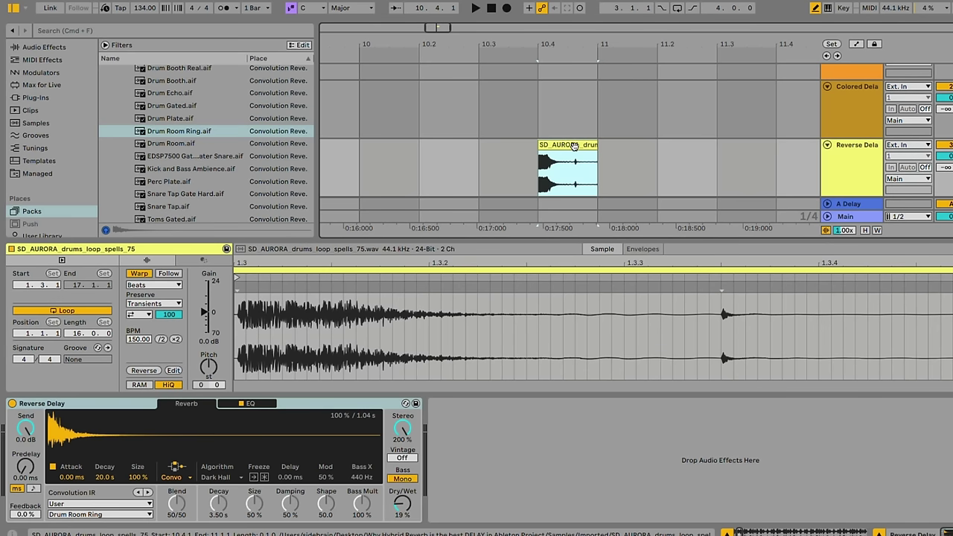
pyautogui.press('r')
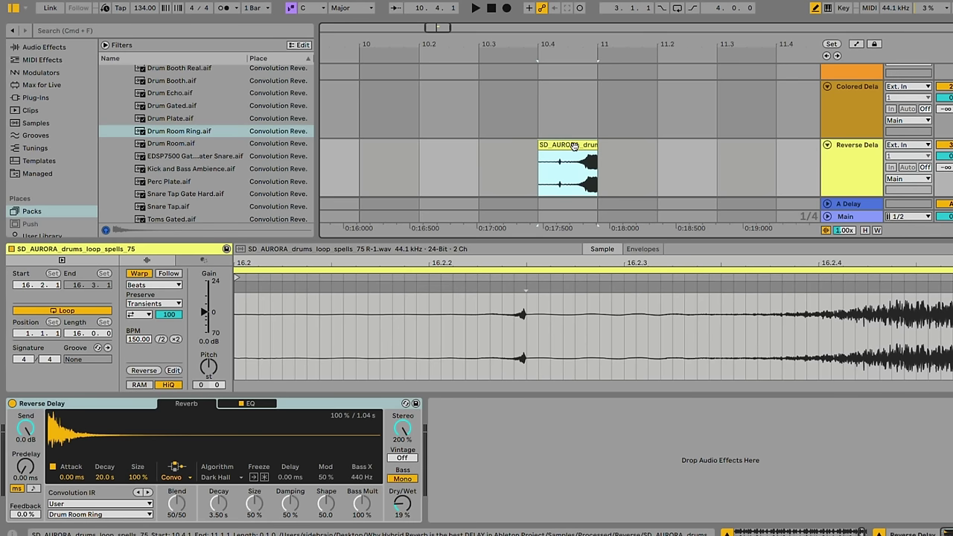
pyautogui.rightClick(575, 143)
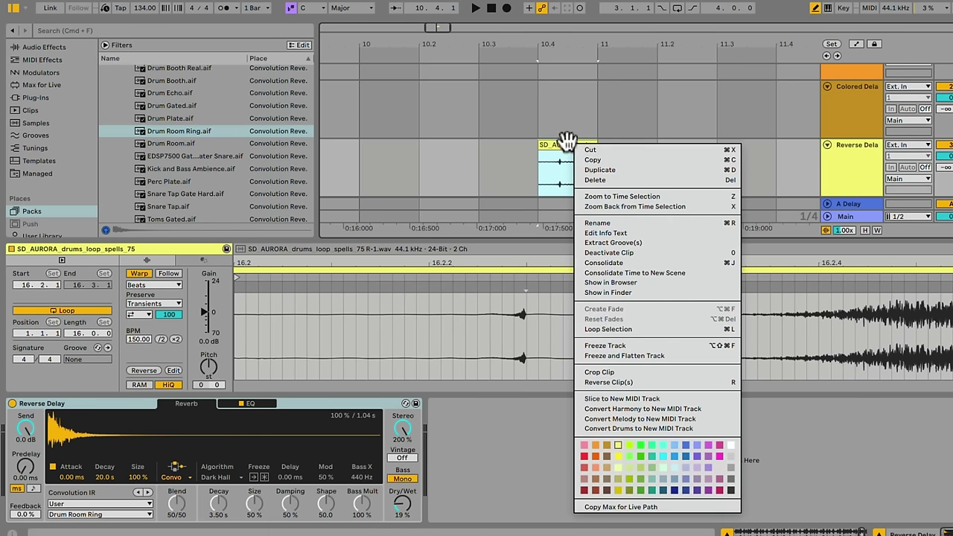
pyautogui.click(637, 373)
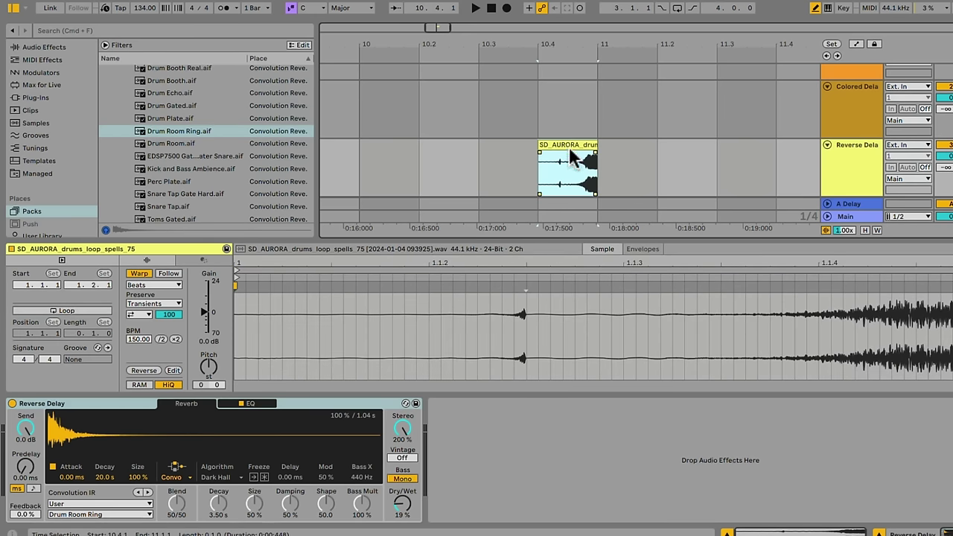
# Load the reversed hit as the Reverse Delay device's convolution impulse response and play the SD_AURORA loop in Session View
pyautogui.moveTo(572, 156); pyautogui.dragTo(158, 436)
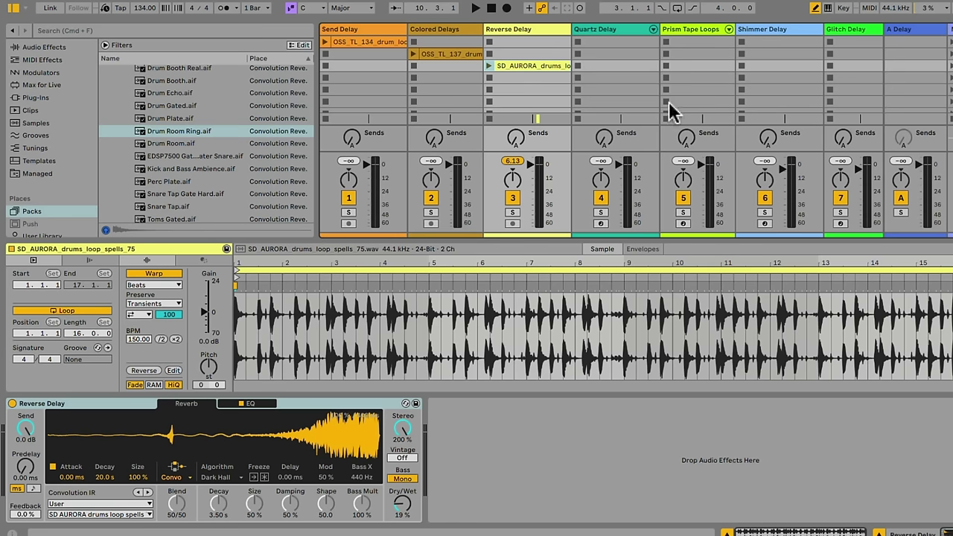
pyautogui.click(489, 66)
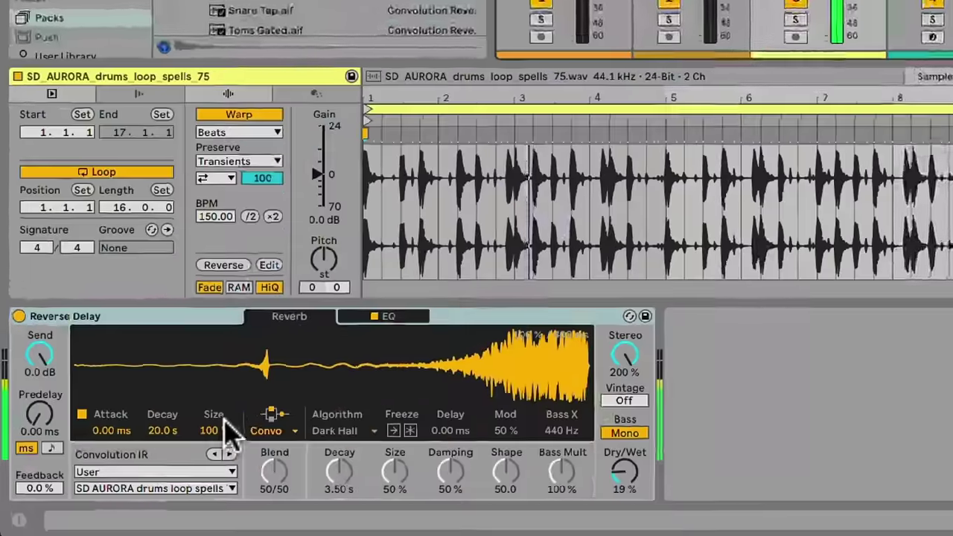
# Try convolution sizes of 40%, 43% and 100% in the Reverse Delay device, and settle on 20%
pyautogui.moveTo(144, 474); pyautogui.dragTo(143, 477)
pyautogui.moveTo(254, 408); pyautogui.dragTo(254, 409)
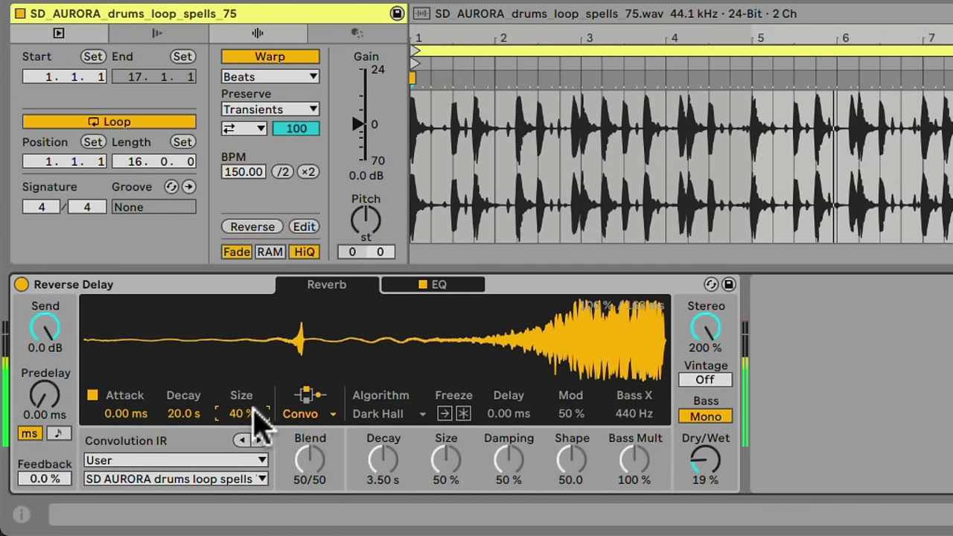
pyautogui.moveTo(254, 418); pyautogui.dragTo(255, 410)
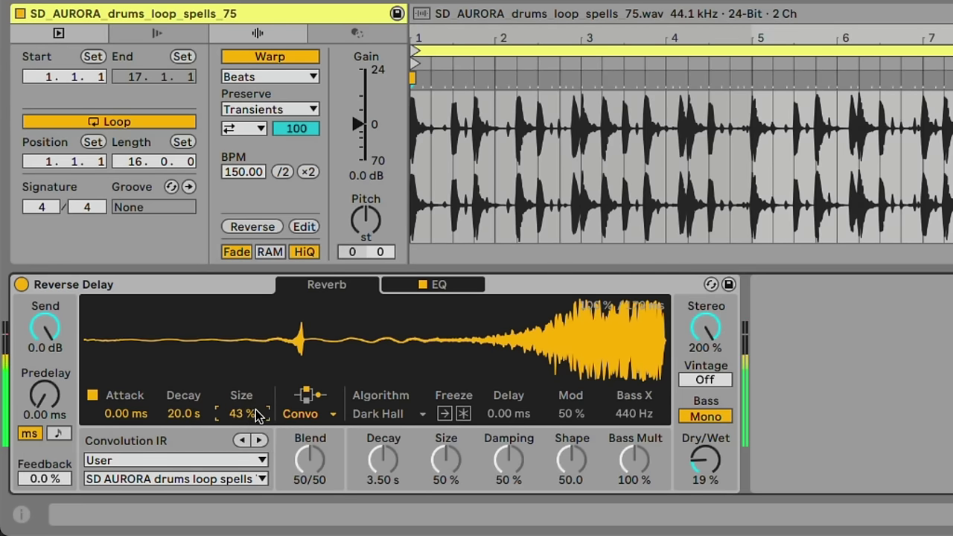
pyautogui.doubleClick(256, 410)
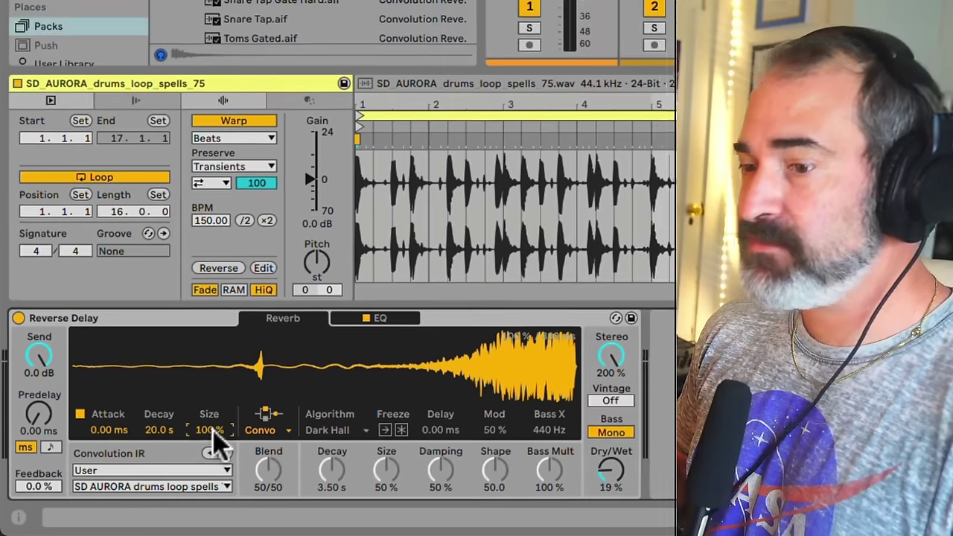
pyautogui.moveTo(242, 414); pyautogui.dragTo(241, 454)
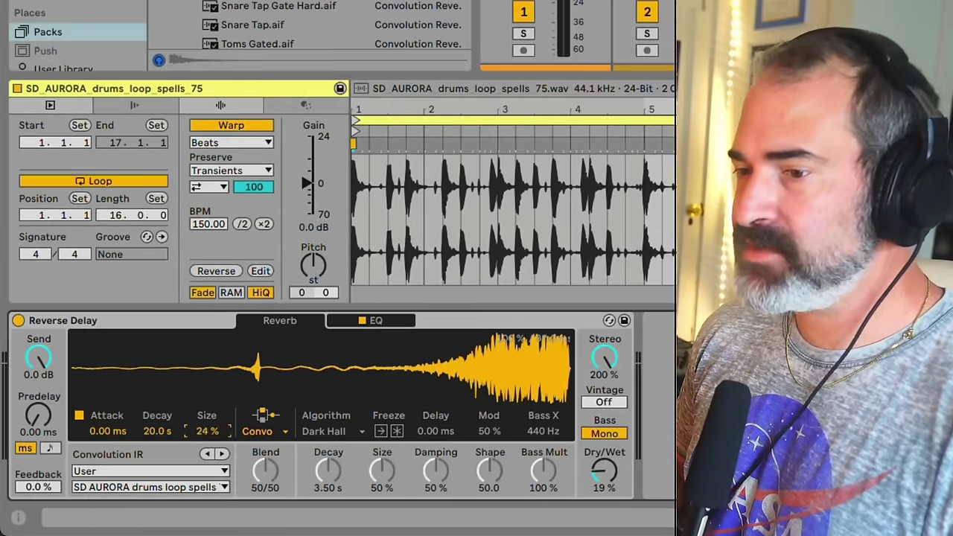
# Set the Reverse Delay's Dry/Wet to 100% and, after trying the Plates and Made for Drums categories, load Perc Plate as its impulse response
pyautogui.doubleClick(603, 471)
pyautogui.click(149, 472)
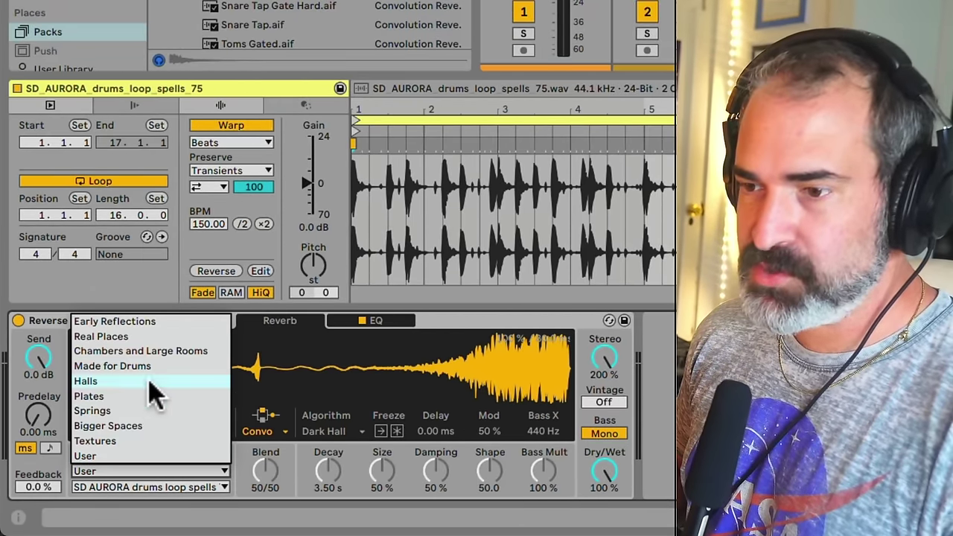
pyautogui.click(145, 397)
pyautogui.click(181, 471)
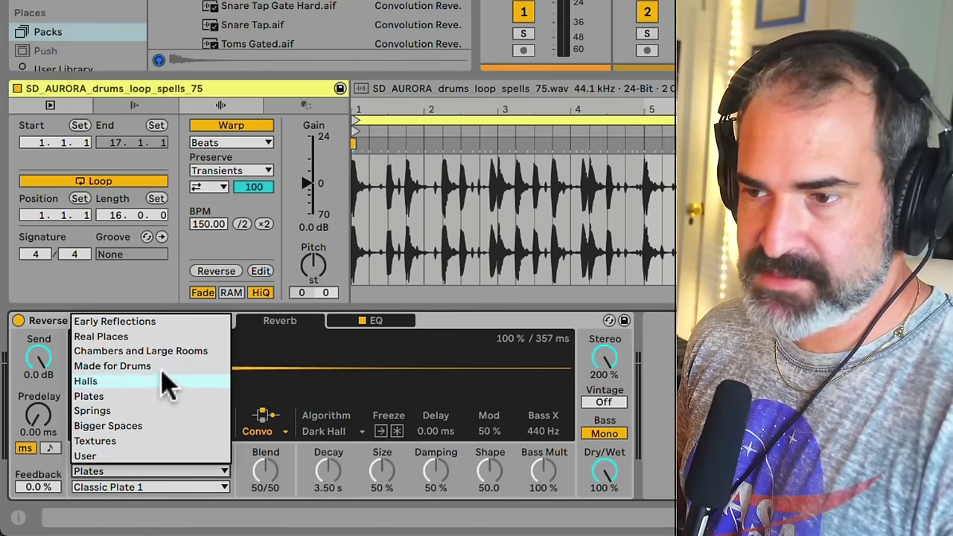
pyautogui.click(149, 366)
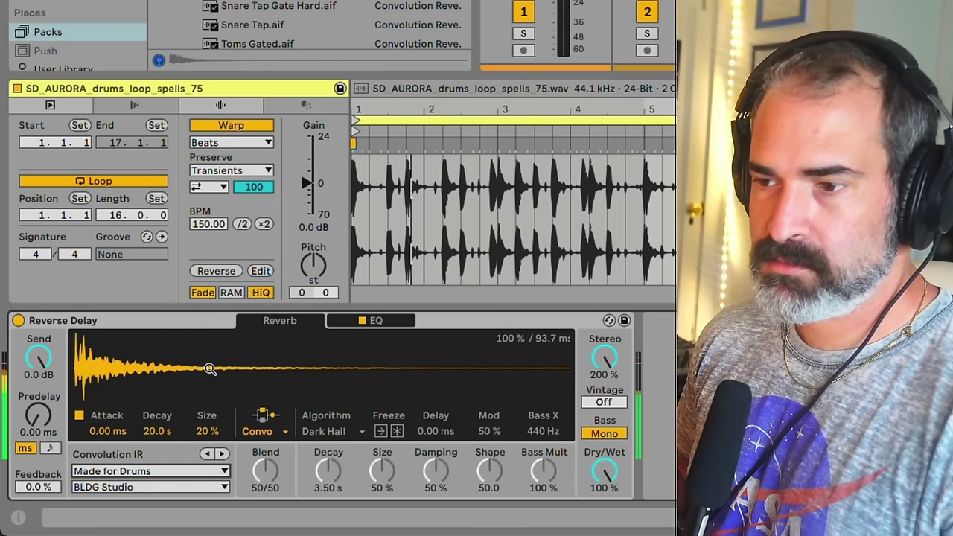
pyautogui.click(211, 429)
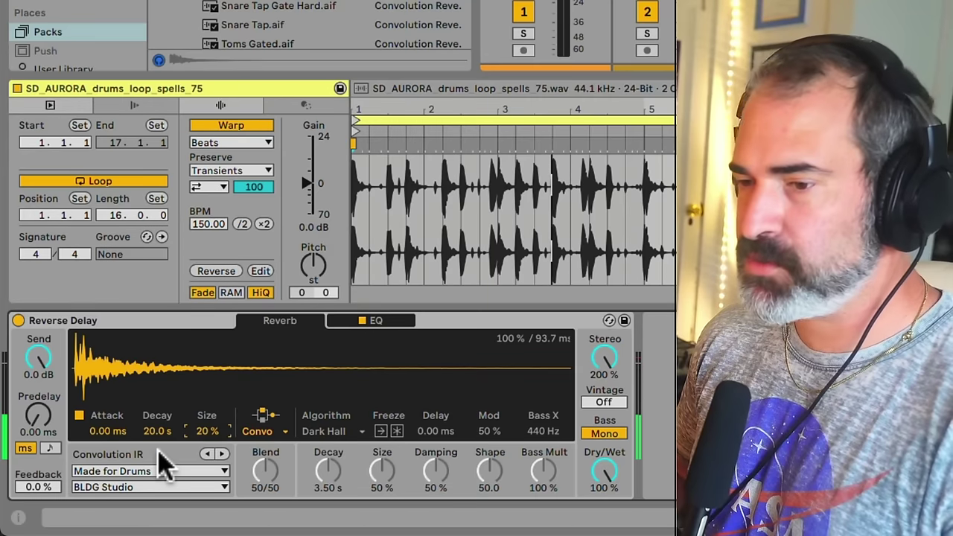
pyautogui.moveTo(245, 6); pyautogui.dragTo(299, 397)
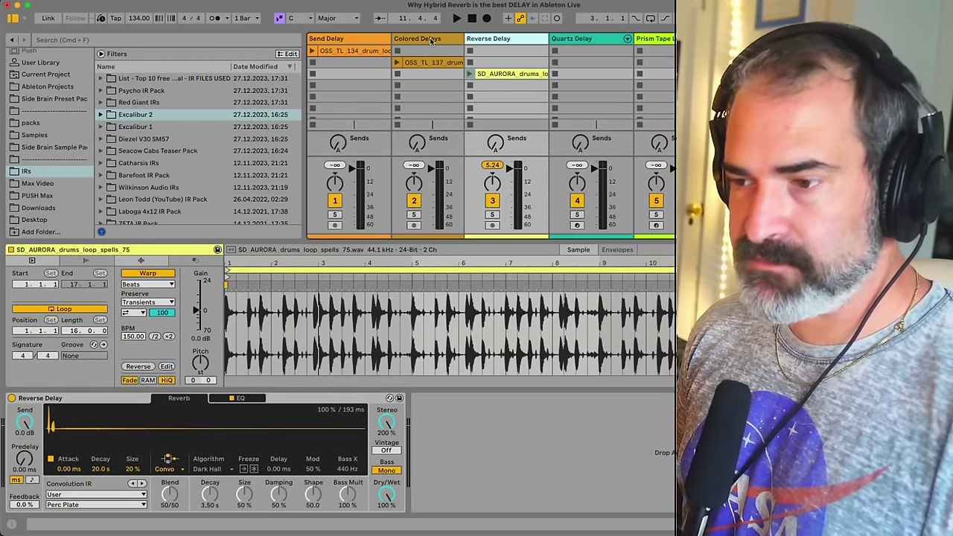
# Display only the devices of the Quartz Delay track and choose the Quartz algorithm in the Parallel Mirrors reverb
pyautogui.click(575, 39)
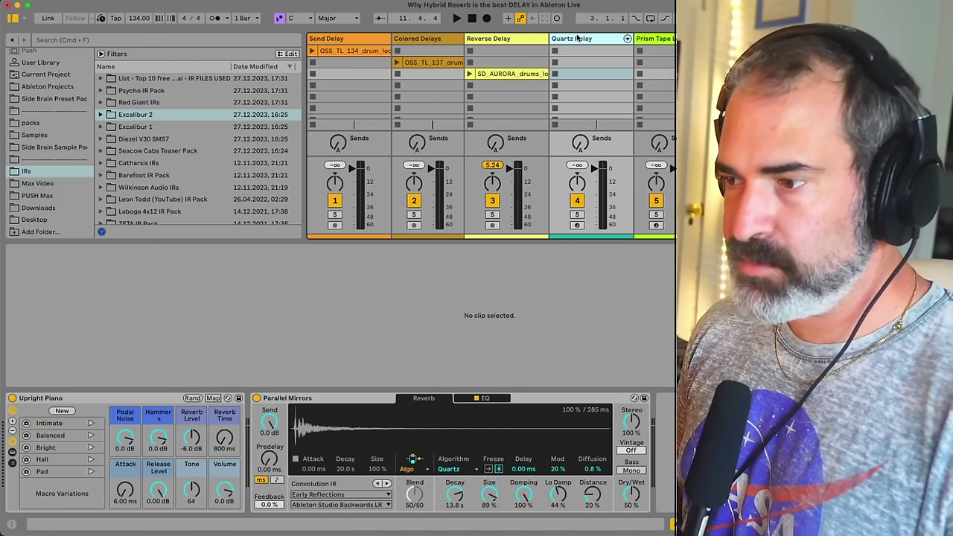
pyautogui.hotkey('shift', 'Tab')
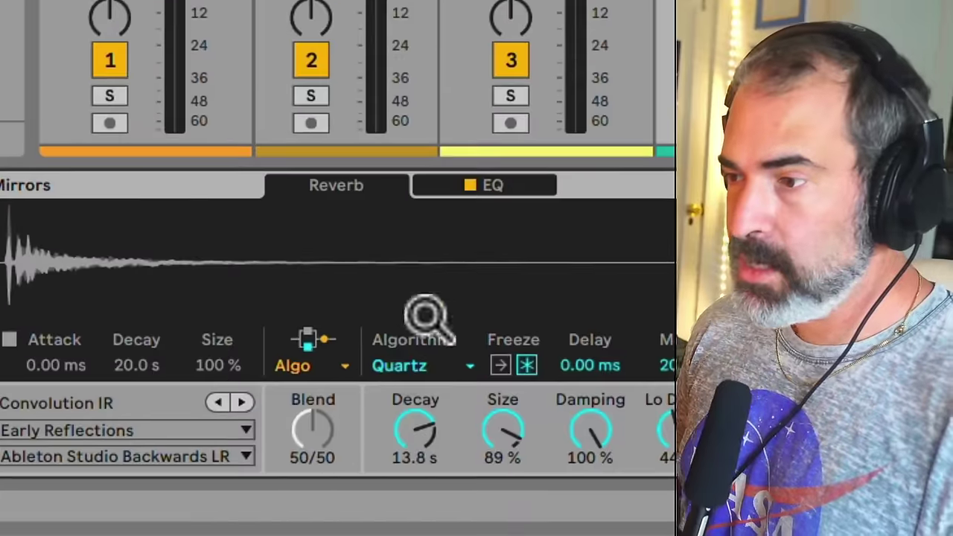
pyautogui.click(450, 469)
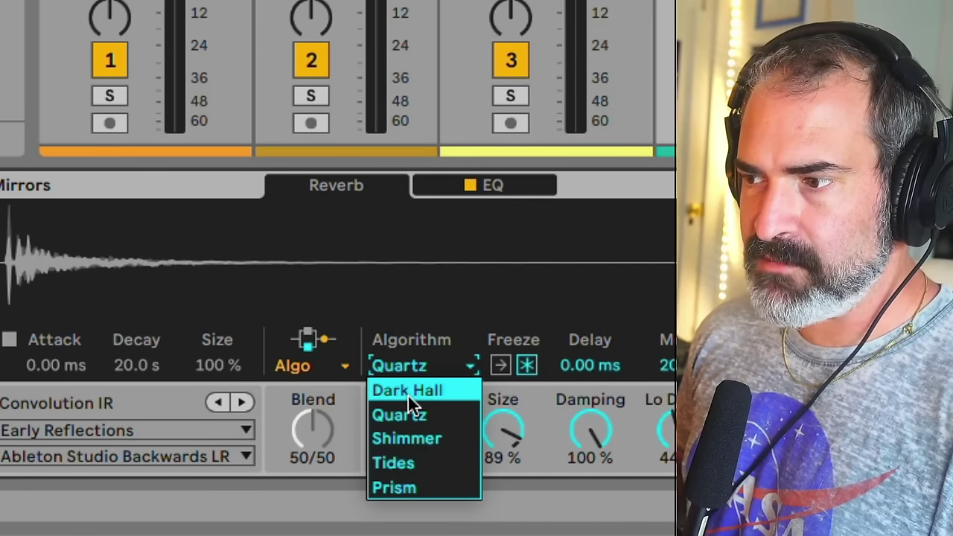
pyautogui.click(434, 408)
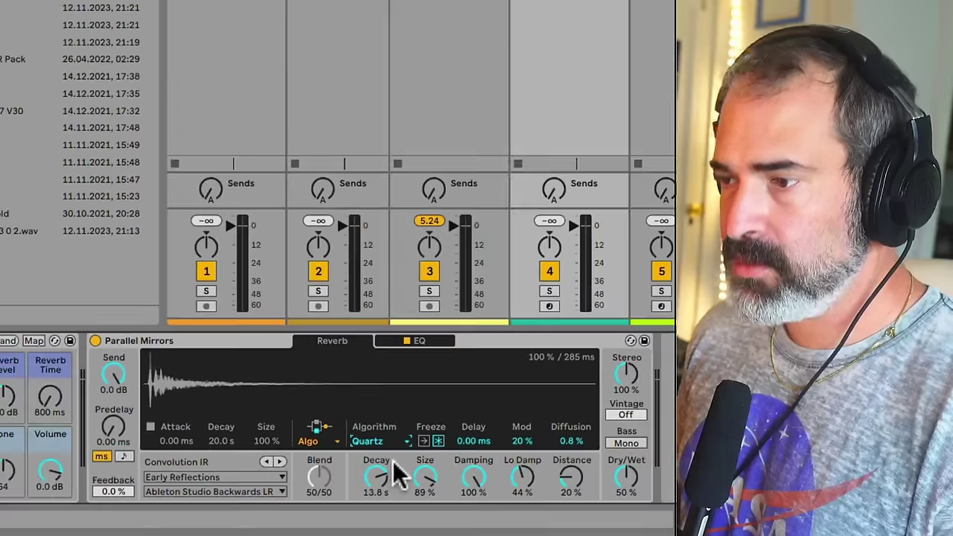
# Examine the Parallel Mirrors reverb's routing and algorithm options
pyautogui.click(320, 367)
pyautogui.click(325, 481)
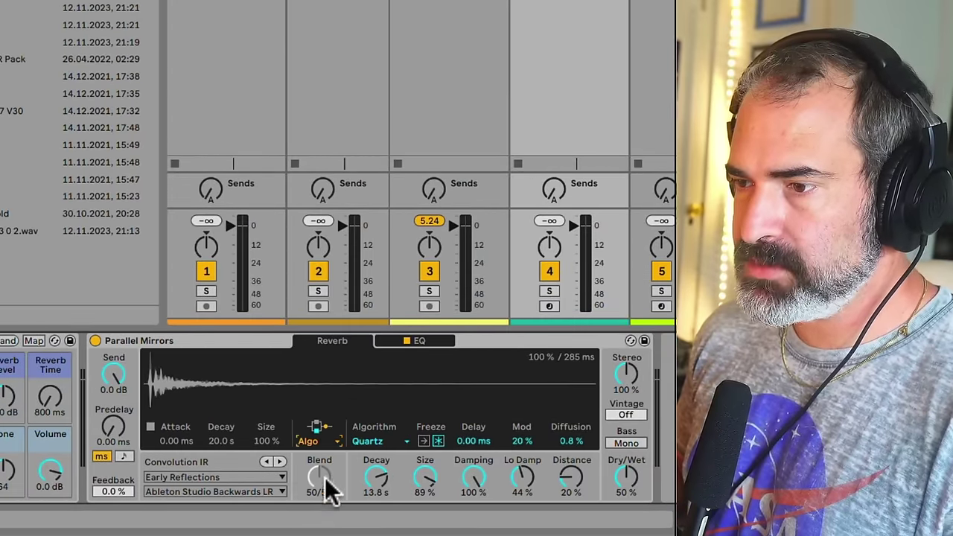
pyautogui.click(375, 441)
pyautogui.click(373, 468)
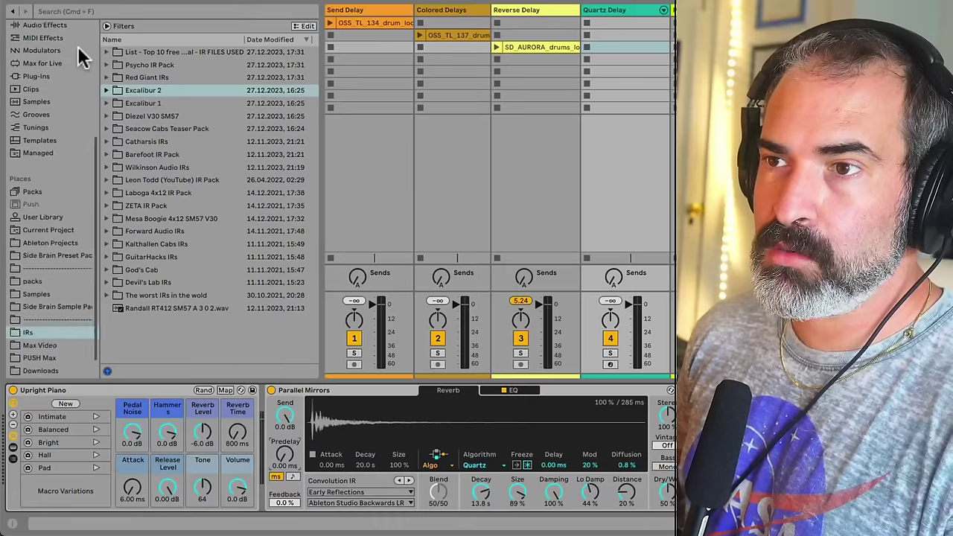
# Insert the Side Brain Keyboard 1.5 device from the Sounds & Tools collection before the Upright Piano on the Quartz Delay track
pyautogui.scroll(5, 79, 52)
pyautogui.click(58, 40)
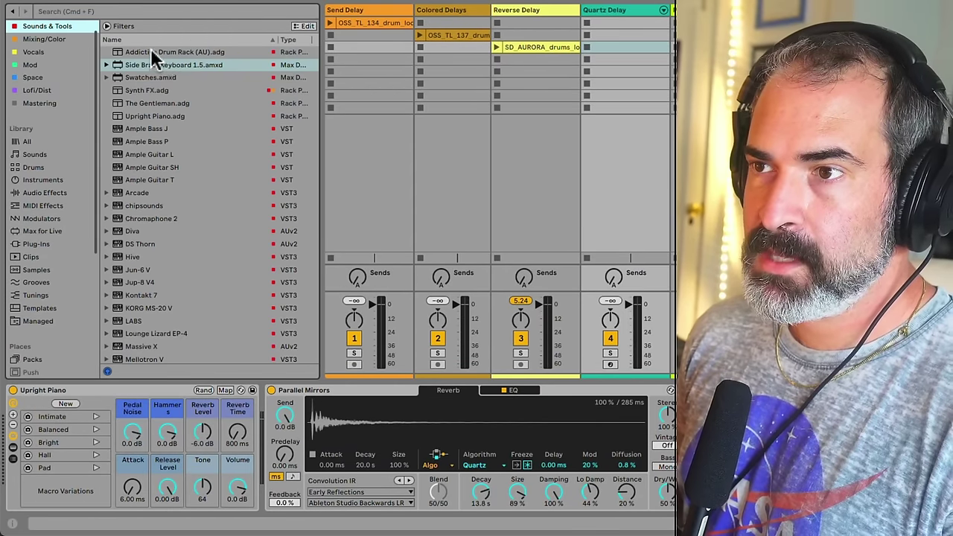
pyautogui.moveTo(137, 64); pyautogui.dragTo(22, 414)
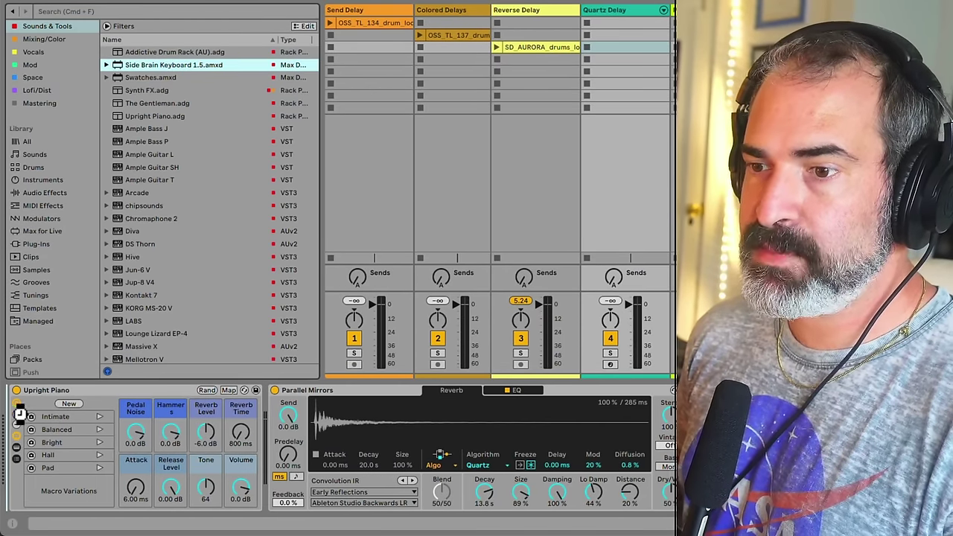
# Open Side Brain Keyboard's large keyboard window, hide the browser, and position the keyboard over the session tracks
pyautogui.click(33, 498)
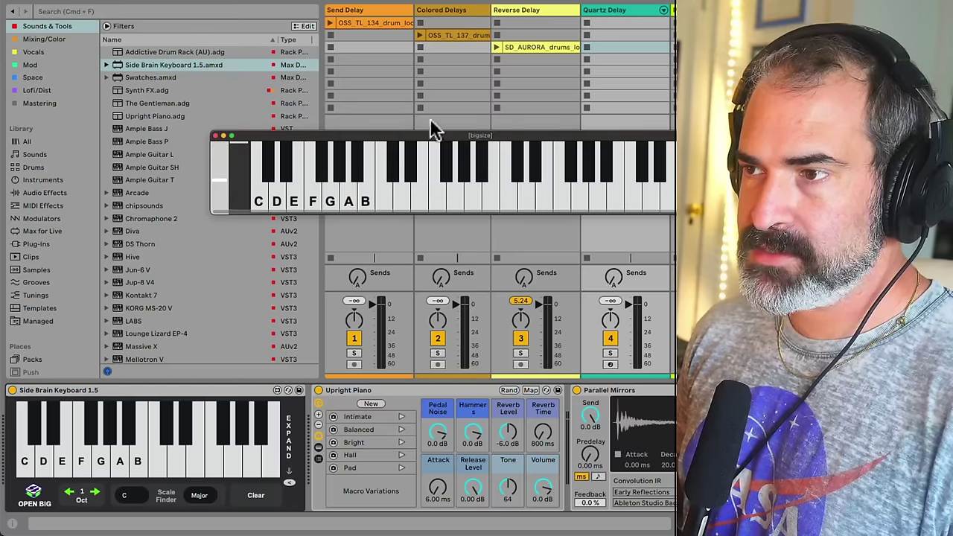
pyautogui.moveTo(383, 137); pyautogui.dragTo(574, 154)
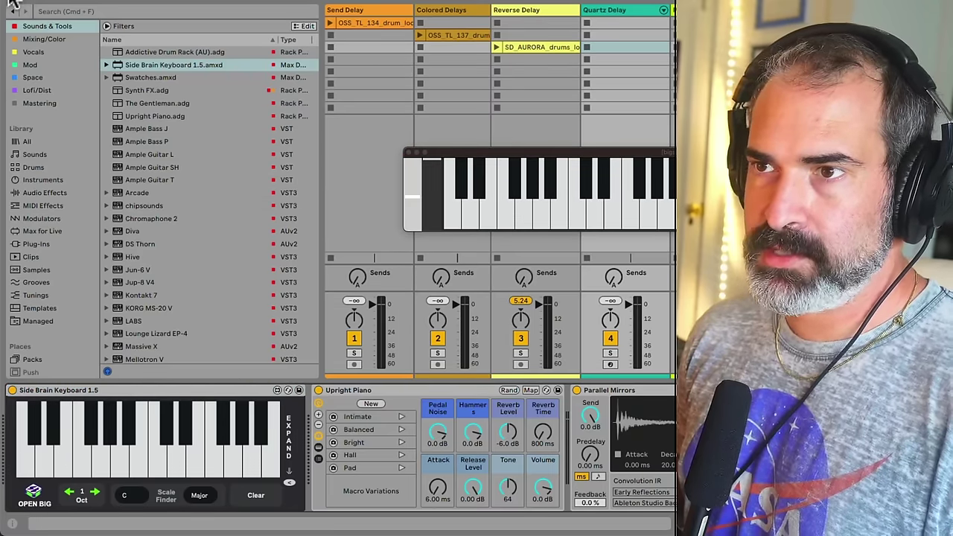
pyautogui.click(7, 11)
pyautogui.moveTo(526, 153); pyautogui.dragTo(155, 133)
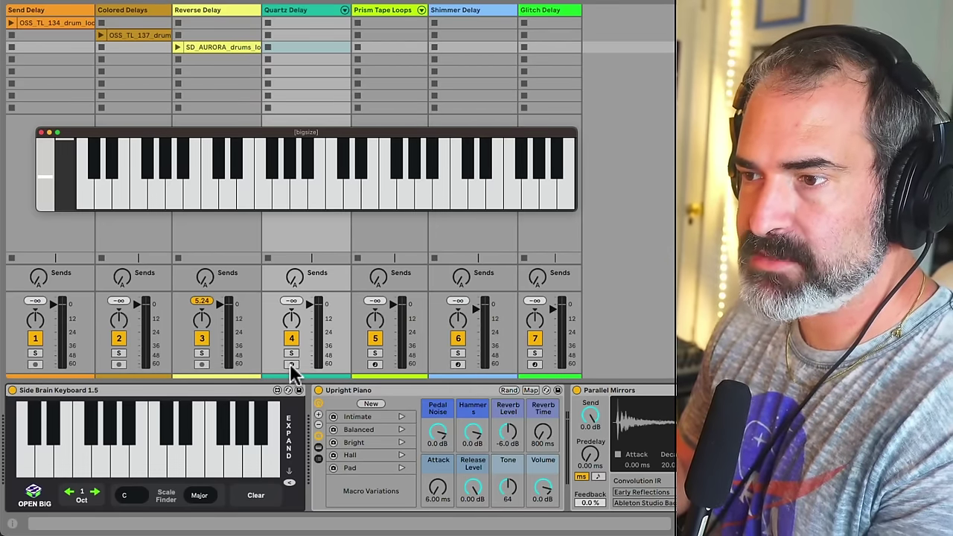
# Arm the Quartz Delay track so the Upright Piano can be played live
pyautogui.click(289, 364)
pyautogui.click(289, 364)
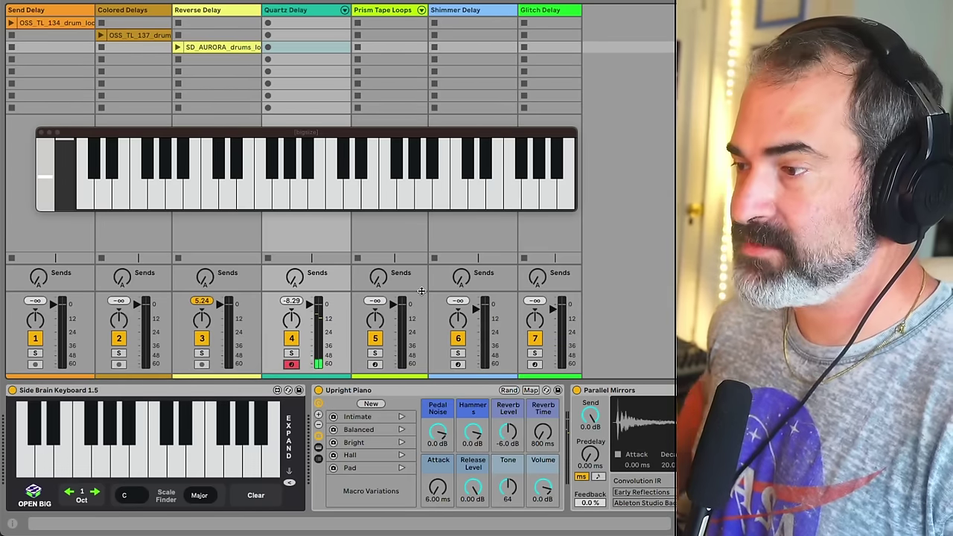
# Replace the Parallel Mirrors reverb on the Quartz Delay track with a default Hybrid Reverb from the Audio Effects library
pyautogui.click(630, 390)
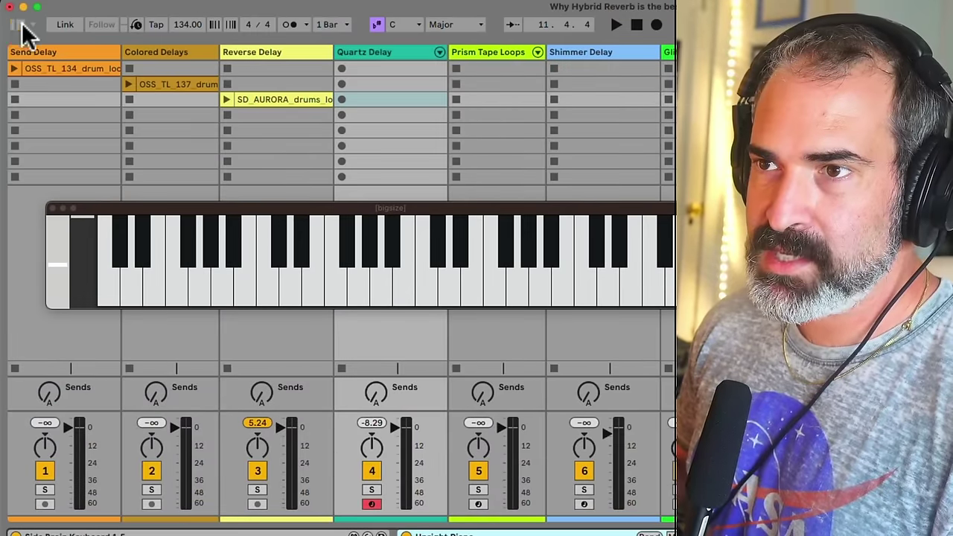
pyautogui.click(20, 25)
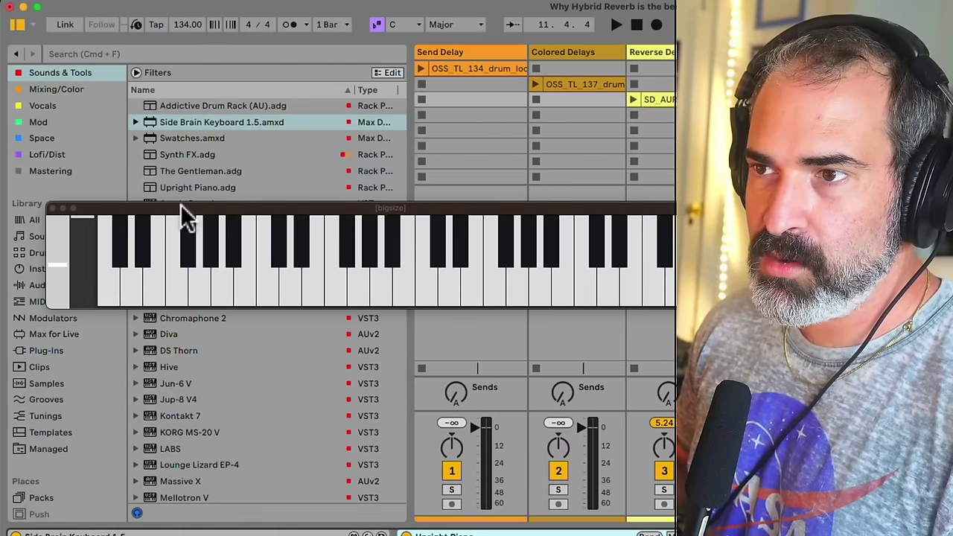
pyautogui.moveTo(180, 209); pyautogui.dragTo(632, 219)
pyautogui.click(82, 285)
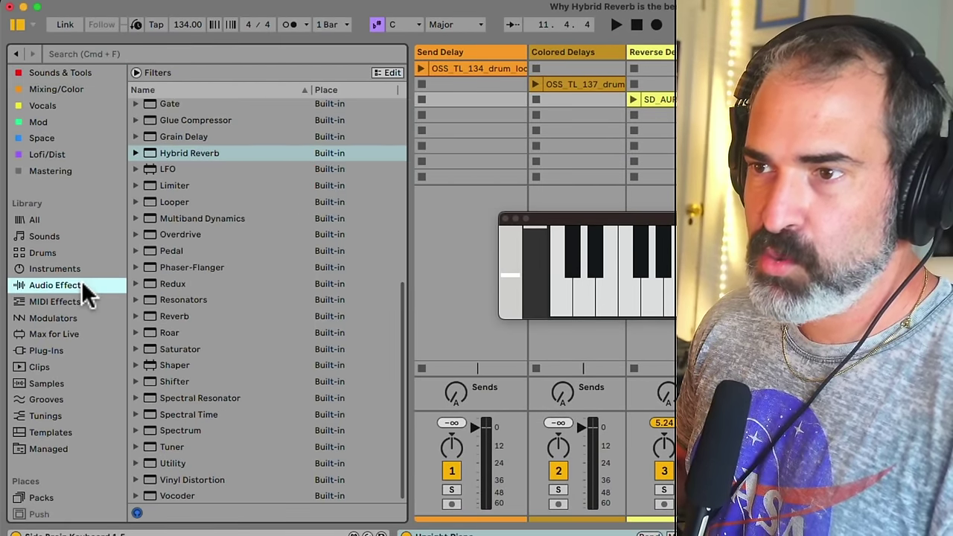
pyautogui.scroll(2, 191, 245)
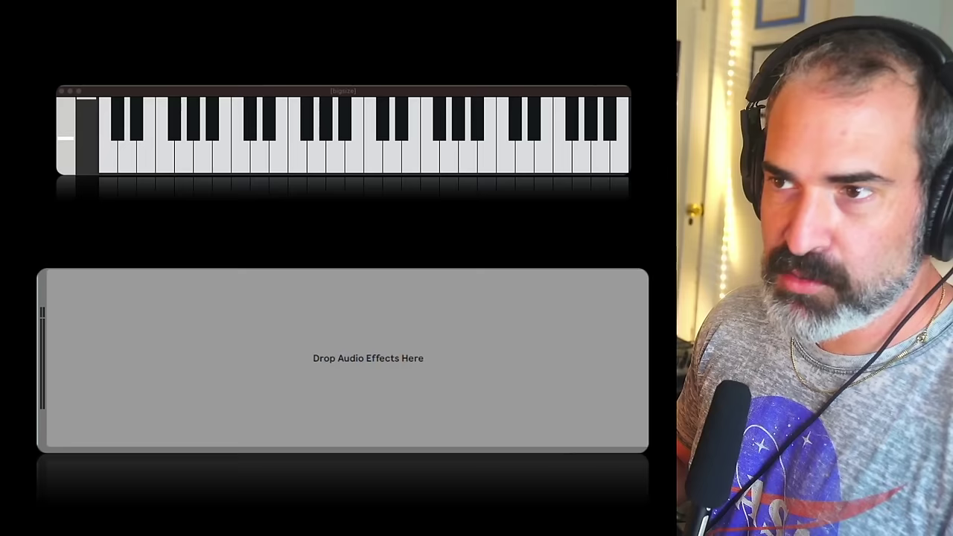
pyautogui.doubleClick(189, 213)
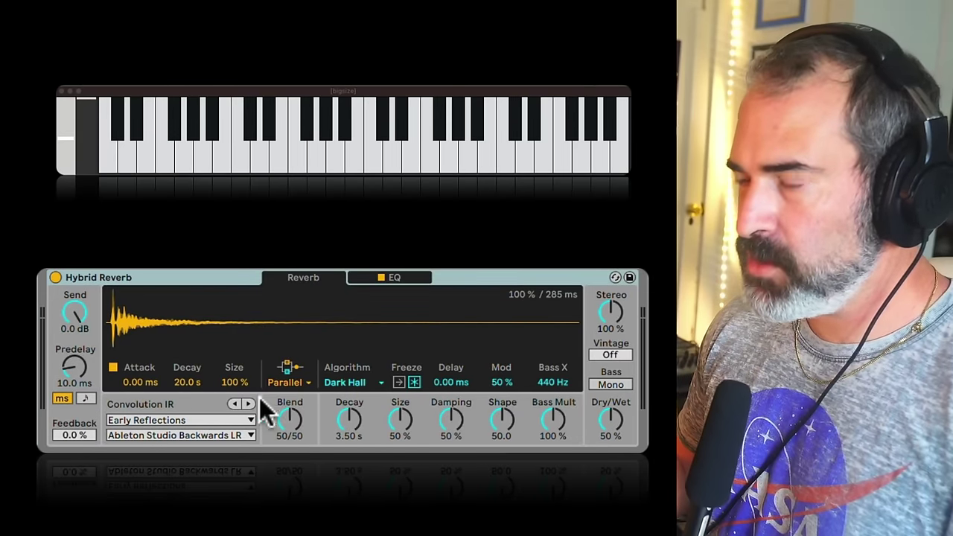
# Switch the Hybrid Reverb's routing to Algo and choose the Quartz algorithm
pyautogui.click(285, 383)
pyautogui.click(295, 424)
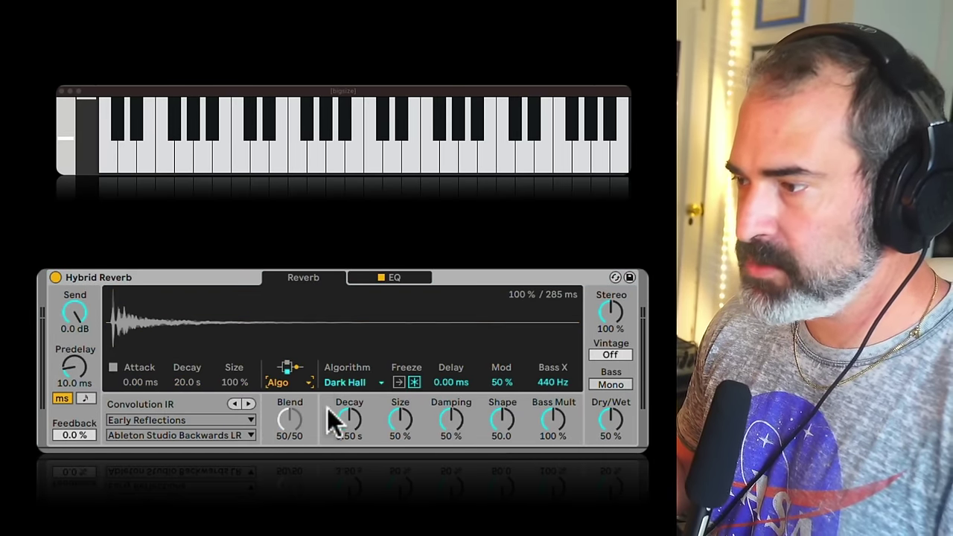
pyautogui.click(348, 383)
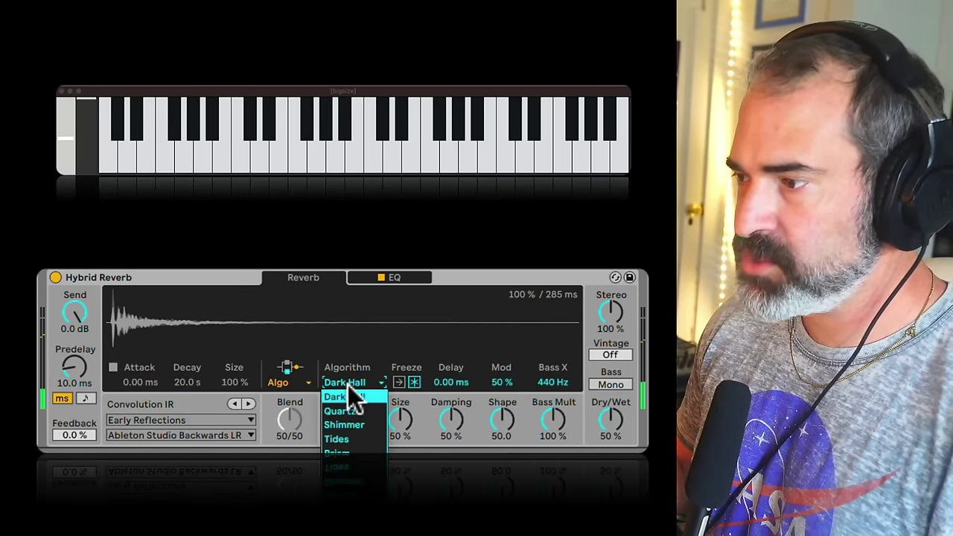
pyautogui.click(346, 412)
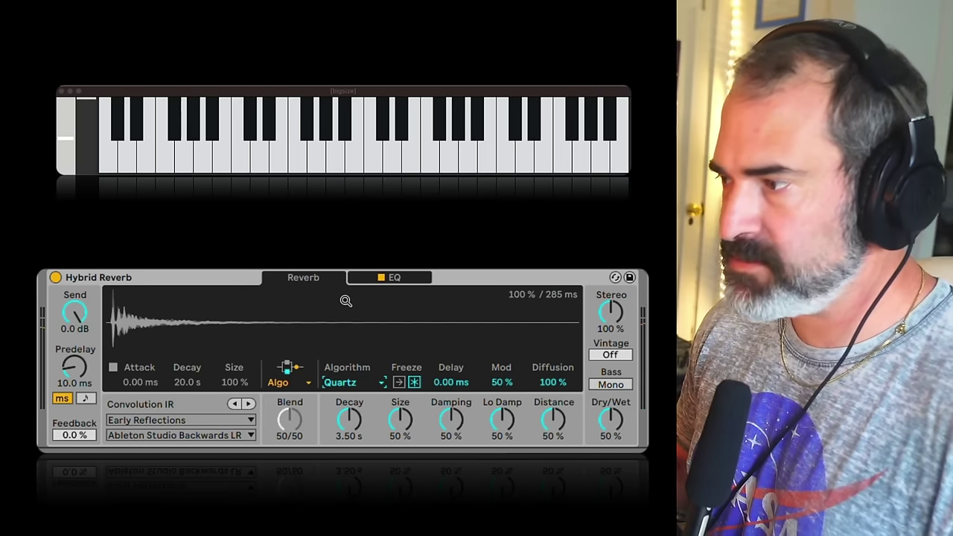
# Lower the Quartz reverb's Diffusion, Lo Damp and Mod to 0 % and its Damping to 0.8 %
pyautogui.moveTo(553, 382); pyautogui.dragTo(511, 454)
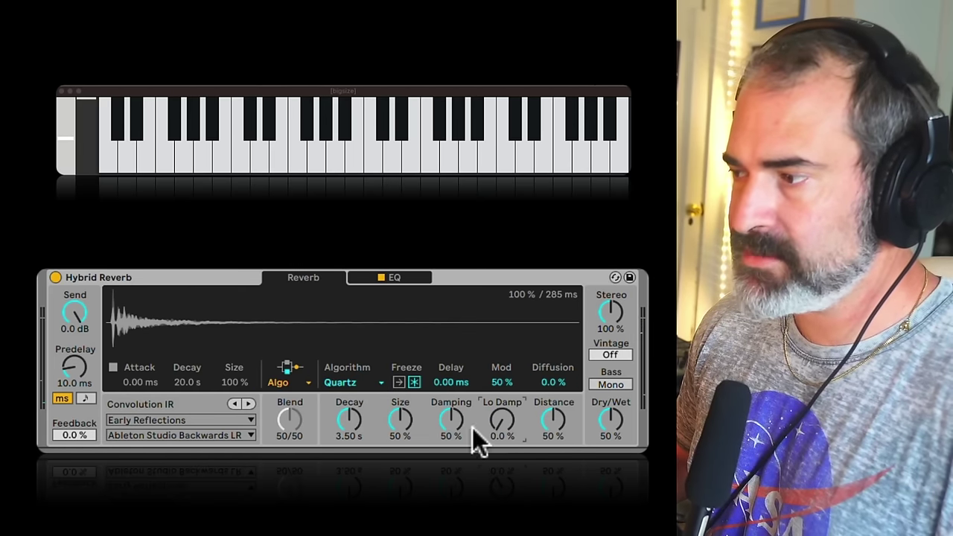
pyautogui.moveTo(451, 432); pyautogui.dragTo(451, 462)
pyautogui.moveTo(500, 382); pyautogui.dragTo(500, 411)
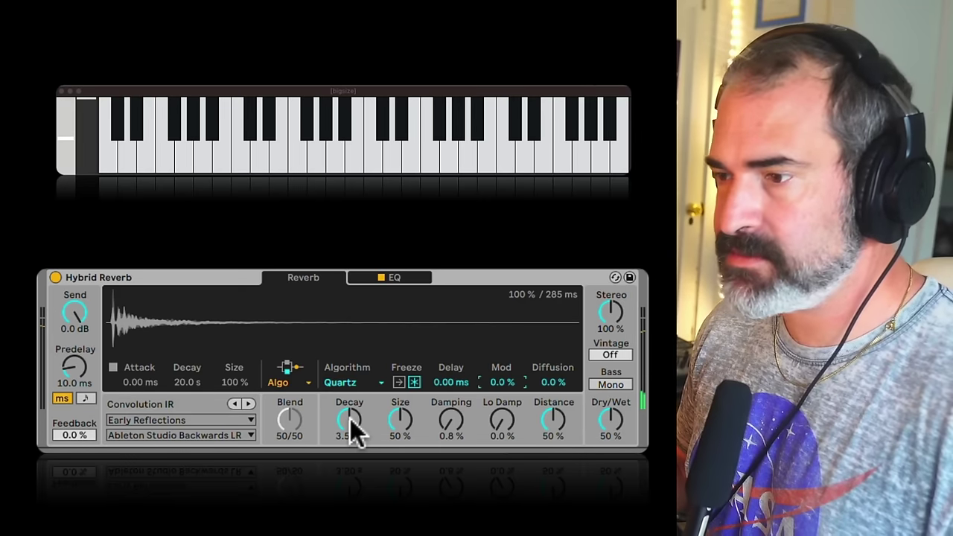
# Try the Quartz reverb with a 21.2 s Decay and 0 % Size, and settle on 2.63 s Decay and 100 % Size
pyautogui.moveTo(349, 421)
pyautogui.mouseDown()
pyautogui.moveTo(350, 447)
pyautogui.moveTo(351, 369)
pyautogui.moveTo(351, 432)
pyautogui.mouseUp()
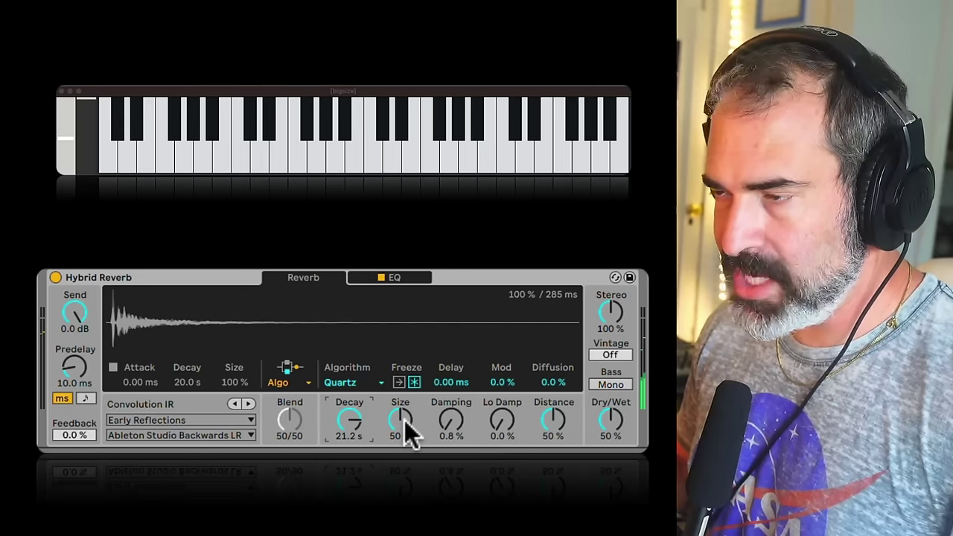
pyautogui.moveTo(404, 432)
pyautogui.mouseDown()
pyautogui.moveTo(405, 380)
pyautogui.moveTo(402, 477)
pyautogui.moveTo(402, 387)
pyautogui.moveTo(402, 424)
pyautogui.mouseUp()
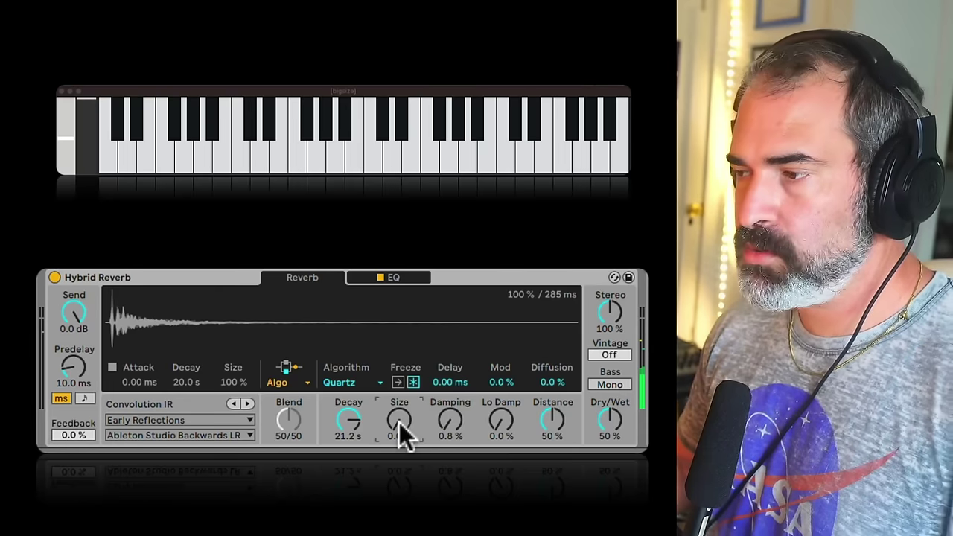
pyautogui.moveTo(350, 426); pyautogui.dragTo(351, 455)
pyautogui.moveTo(406, 431); pyautogui.dragTo(406, 350)
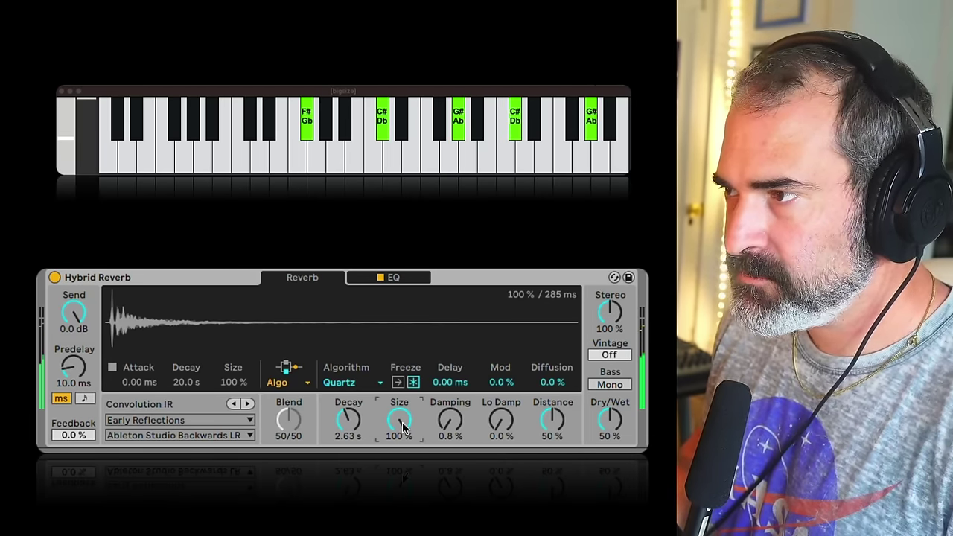
# Try Distance at 88 % and settle on 21 %, and audition Diffusion at 57 % before returning it to 0 %
pyautogui.moveTo(558, 421); pyautogui.dragTo(557, 392)
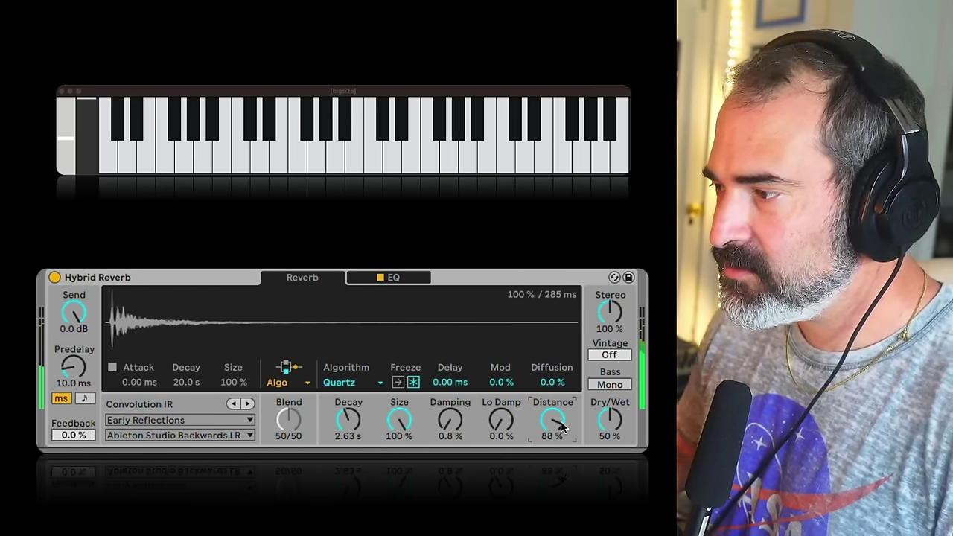
pyautogui.moveTo(562, 426)
pyautogui.mouseDown()
pyautogui.moveTo(563, 464)
pyautogui.moveTo(558, 428)
pyautogui.mouseUp()
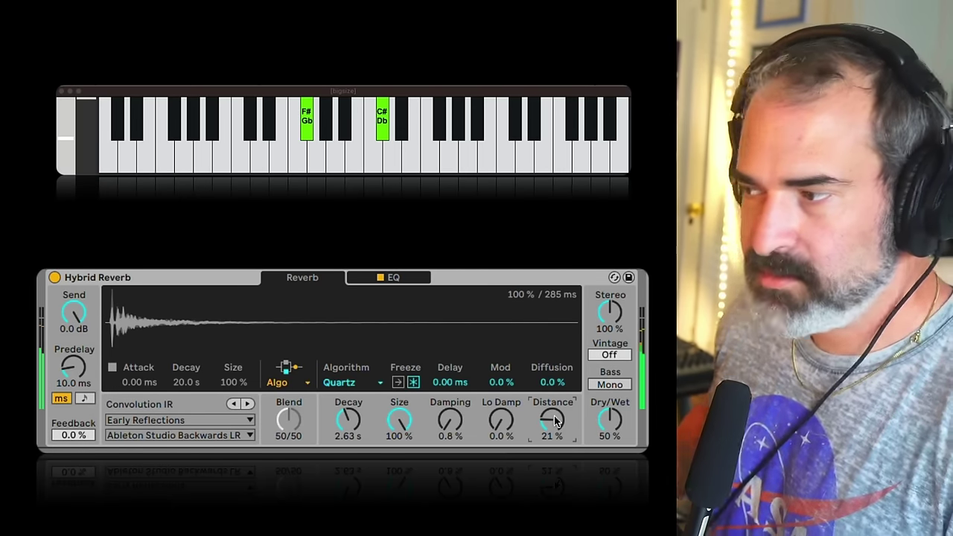
pyautogui.moveTo(562, 386)
pyautogui.mouseDown()
pyautogui.moveTo(563, 371)
pyautogui.moveTo(552, 389)
pyautogui.moveTo(564, 389)
pyautogui.mouseUp()
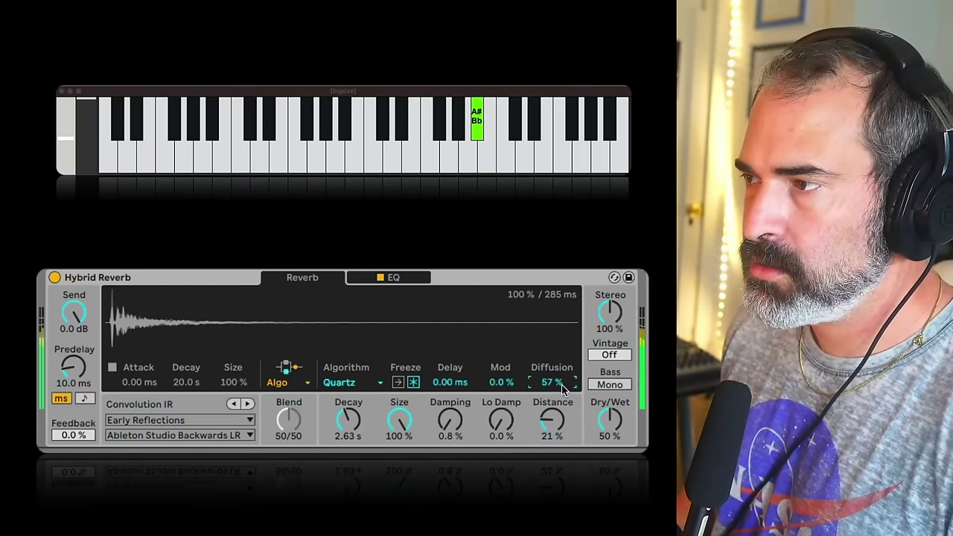
pyautogui.moveTo(564, 389)
pyautogui.mouseDown()
pyautogui.moveTo(564, 402)
pyautogui.moveTo(561, 388)
pyautogui.mouseUp()
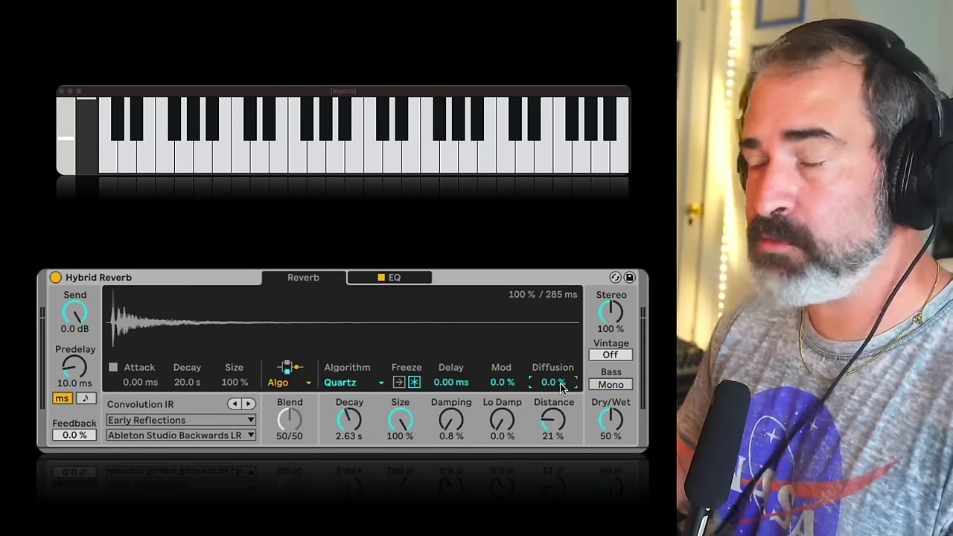
pyautogui.click(348, 383)
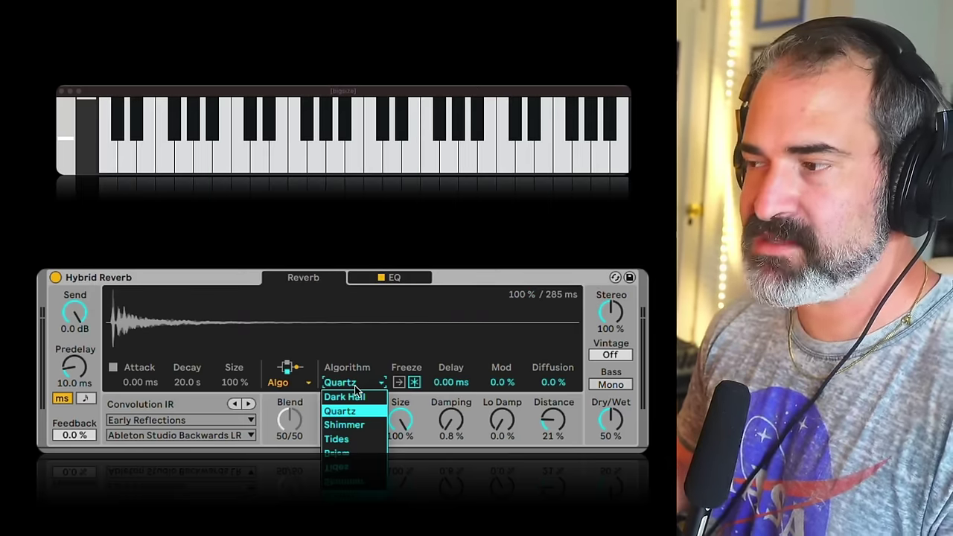
pyautogui.click(356, 387)
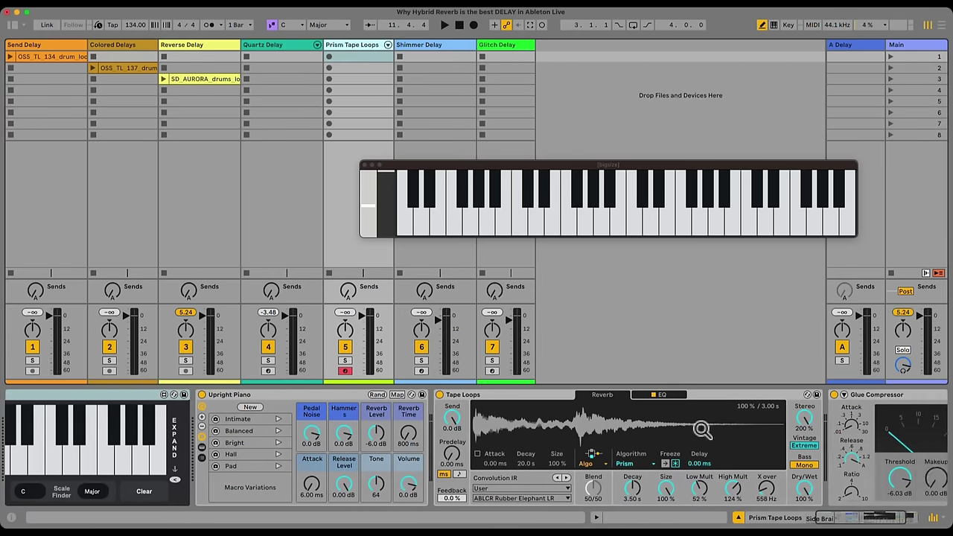
# Bypass the Tape Loops reverb on the Prism Tape Loops track and examine the device chain through to the Glue Compressor
pyautogui.hscroll(-3, 703, 430)
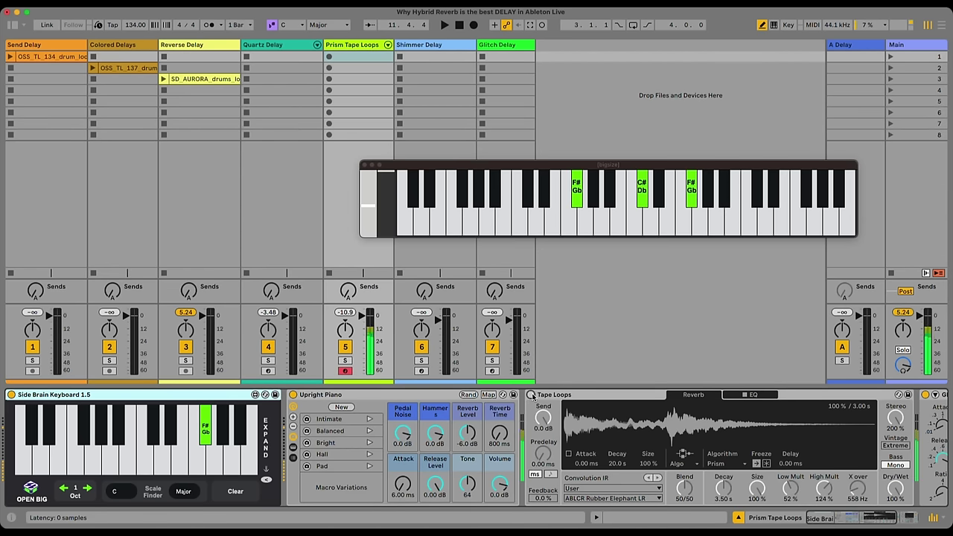
pyautogui.hscroll(6, 536, 400)
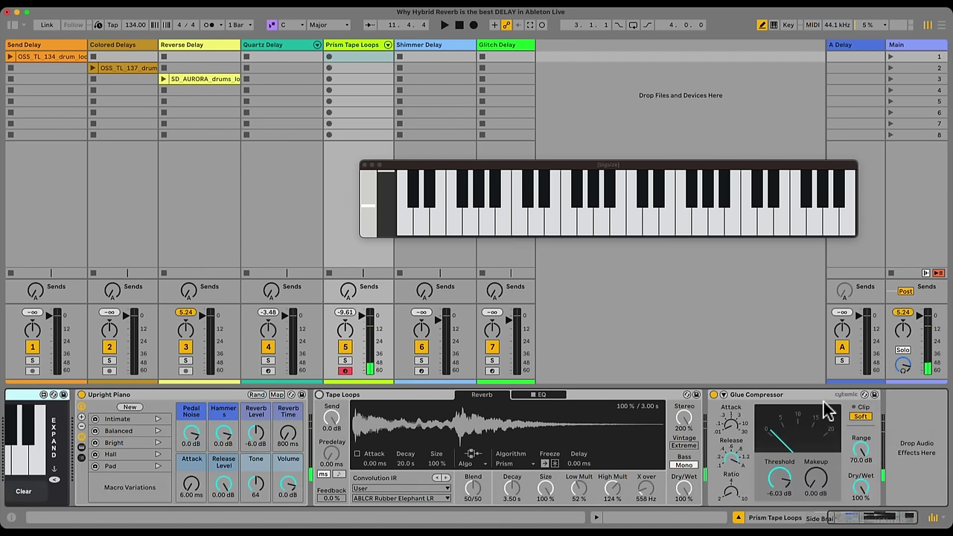
pyautogui.click(797, 398)
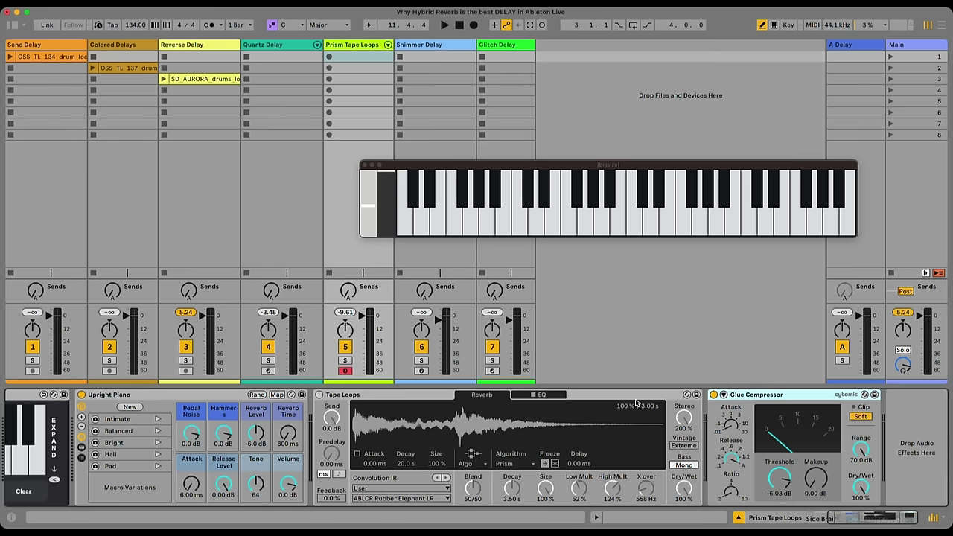
pyautogui.hscroll(-5, 636, 403)
pyautogui.hscroll(5, 636, 402)
pyautogui.hscroll(-5, 636, 402)
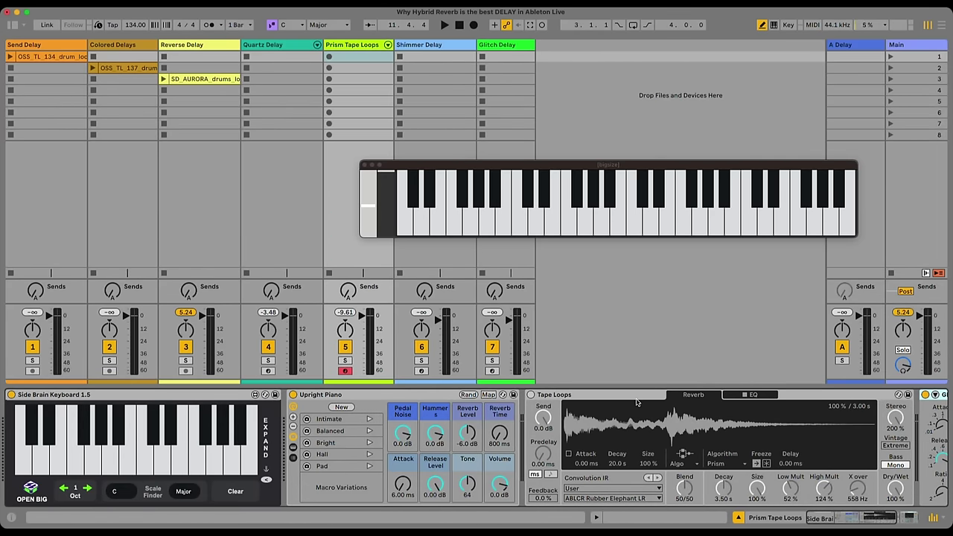
# Replace the Tape Loops reverb with a default Hybrid Reverb between the Upright Piano and the Glue Compressor, and hide the browser
pyautogui.click(605, 393)
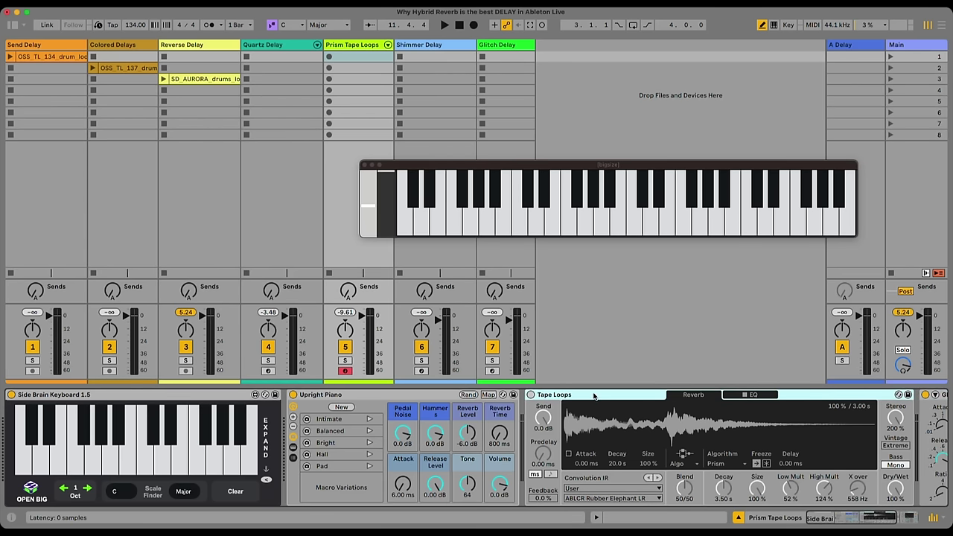
pyautogui.press('Delete')
pyautogui.click(11, 25)
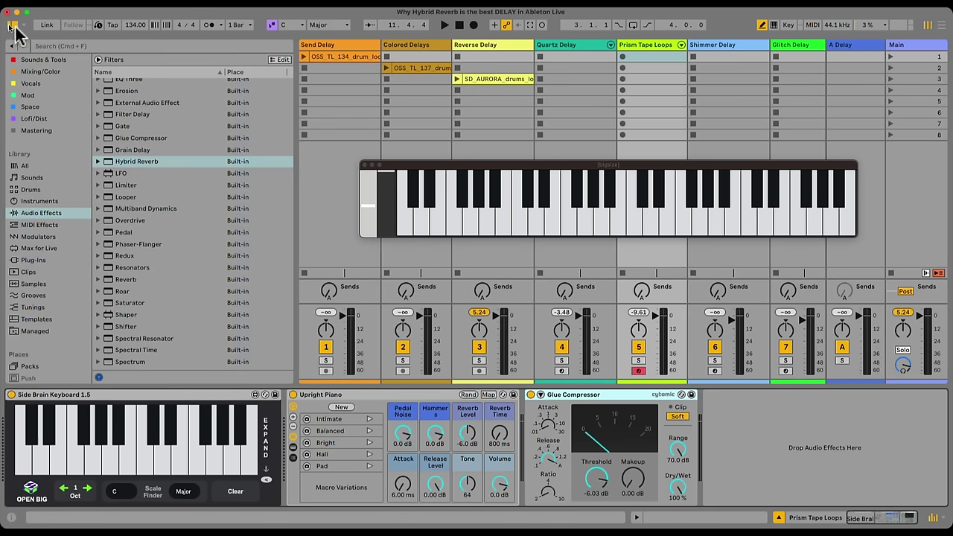
pyautogui.moveTo(125, 160); pyautogui.dragTo(521, 440)
pyautogui.click(11, 26)
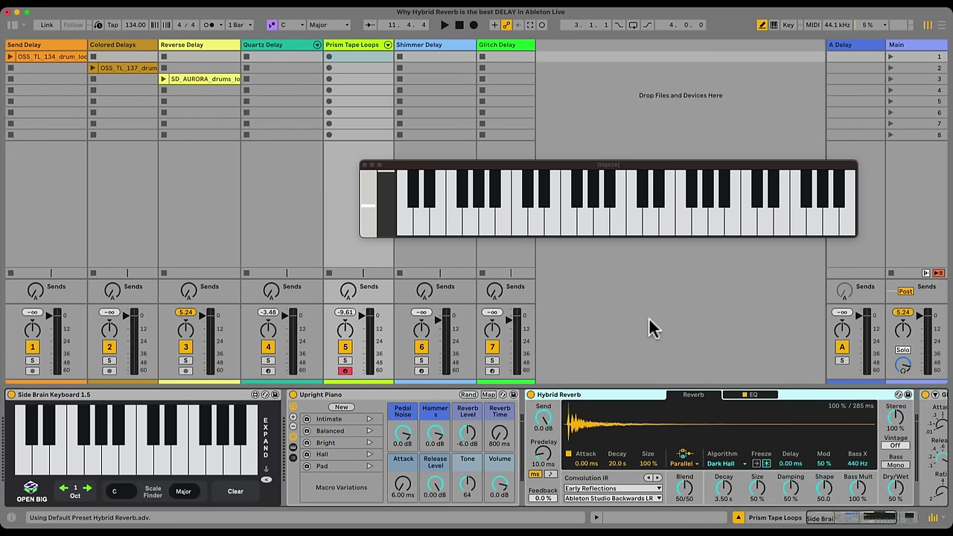
# Switch the new Hybrid Reverb's routing to Algo and choose the Prism algorithm
pyautogui.hscroll(5, 622, 413)
pyautogui.hscroll(-3, 622, 413)
pyautogui.hscroll(3, 618, 396)
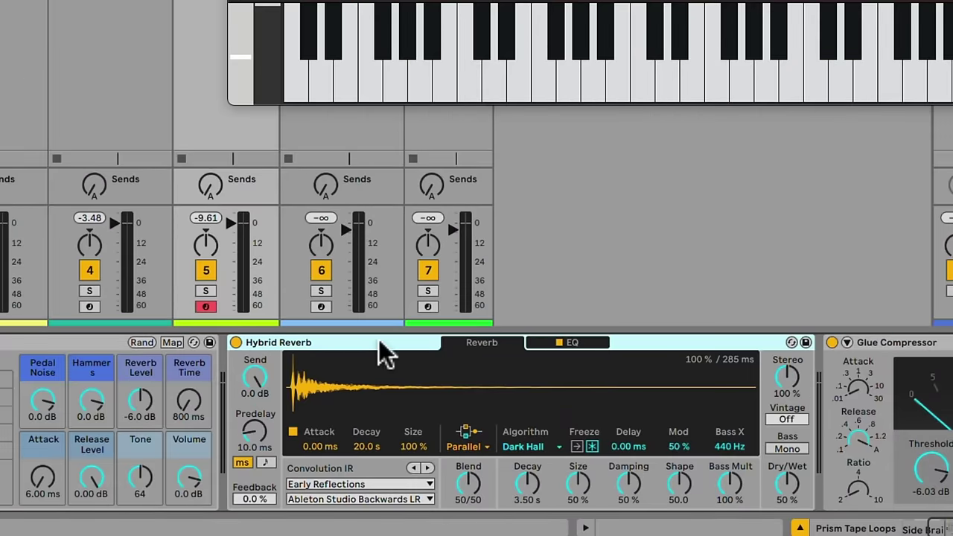
pyautogui.click(467, 447)
pyautogui.click(471, 482)
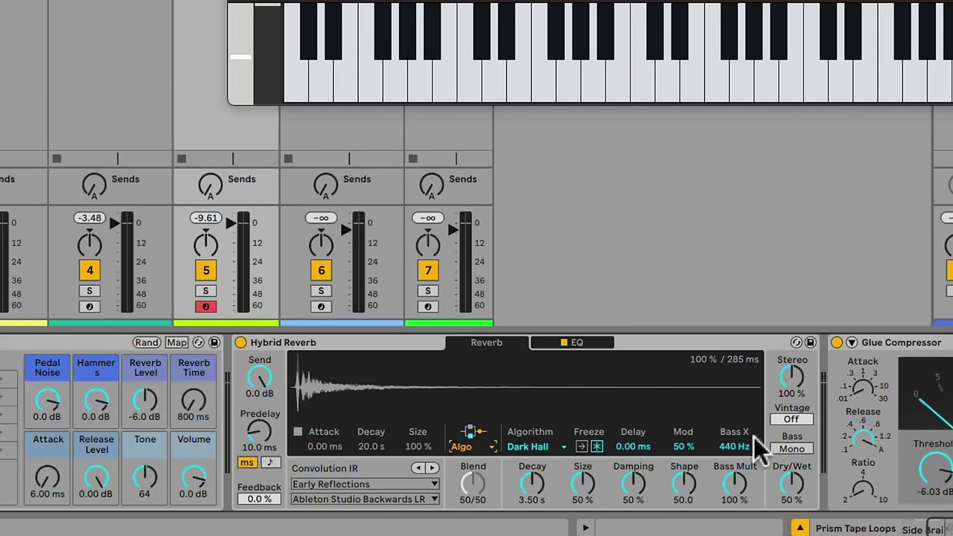
pyautogui.moveTo(792, 420)
pyautogui.mouseDown()
pyautogui.moveTo(792, 390)
pyautogui.moveTo(794, 419)
pyautogui.mouseUp()
pyautogui.click(557, 447)
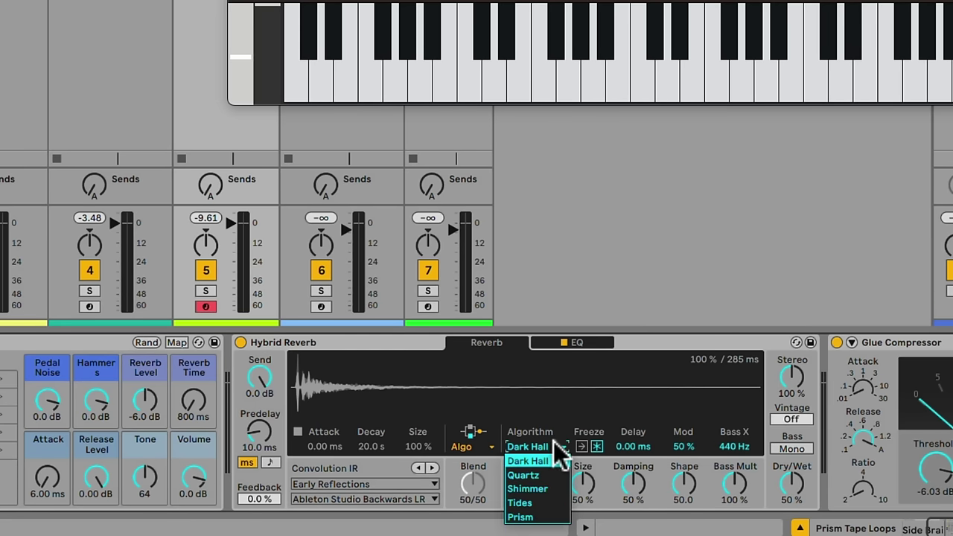
pyautogui.click(536, 516)
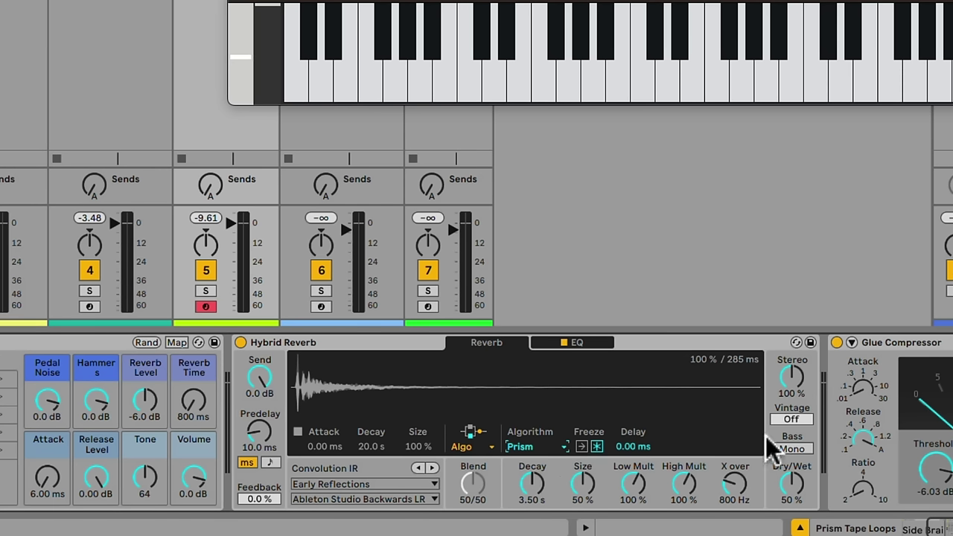
# Freeze the Prism reverb at 100 % Size and set its Vintage mode to Older after comparing Old and Subtle
pyautogui.moveTo(786, 422)
pyautogui.mouseDown()
pyautogui.moveTo(786, 385)
pyautogui.moveTo(786, 426)
pyautogui.moveTo(786, 413)
pyautogui.mouseUp()
pyautogui.click(547, 446)
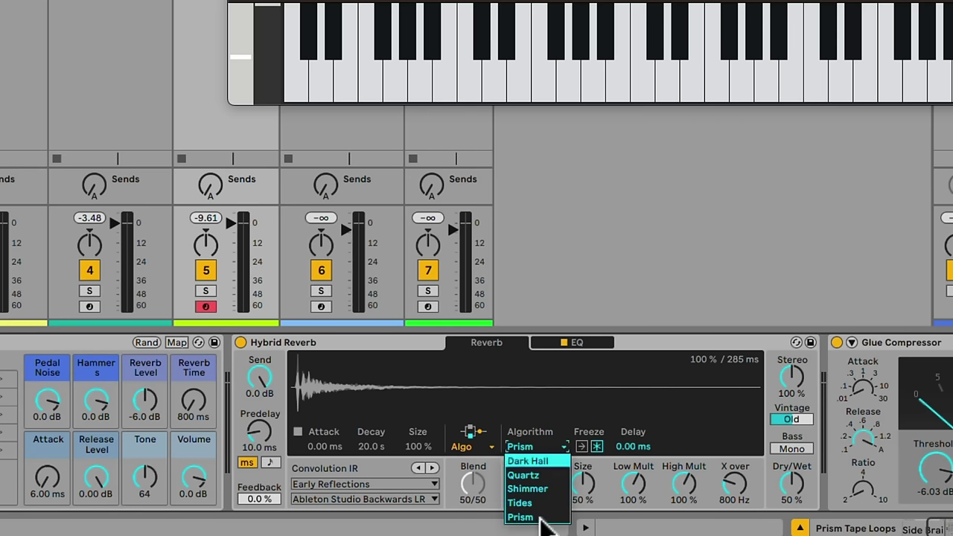
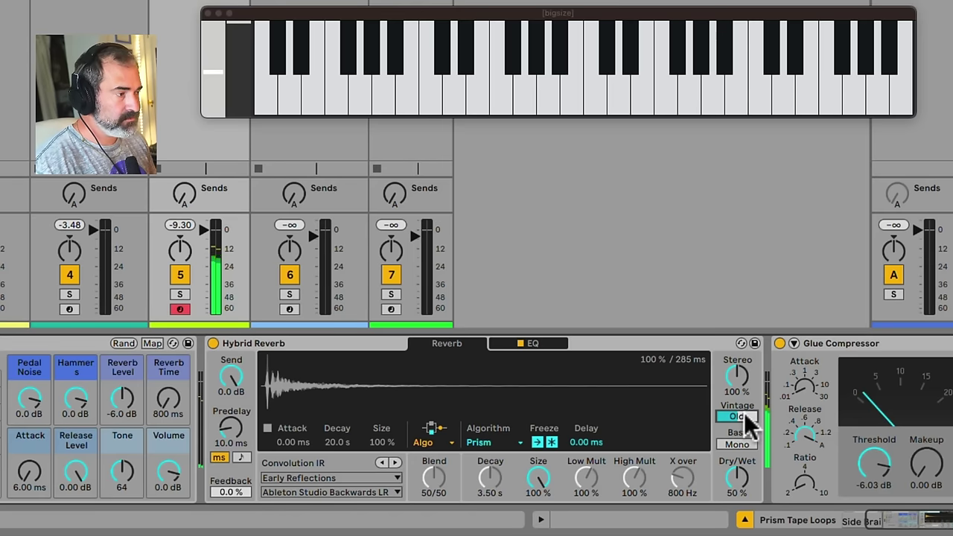
pyautogui.click(748, 419)
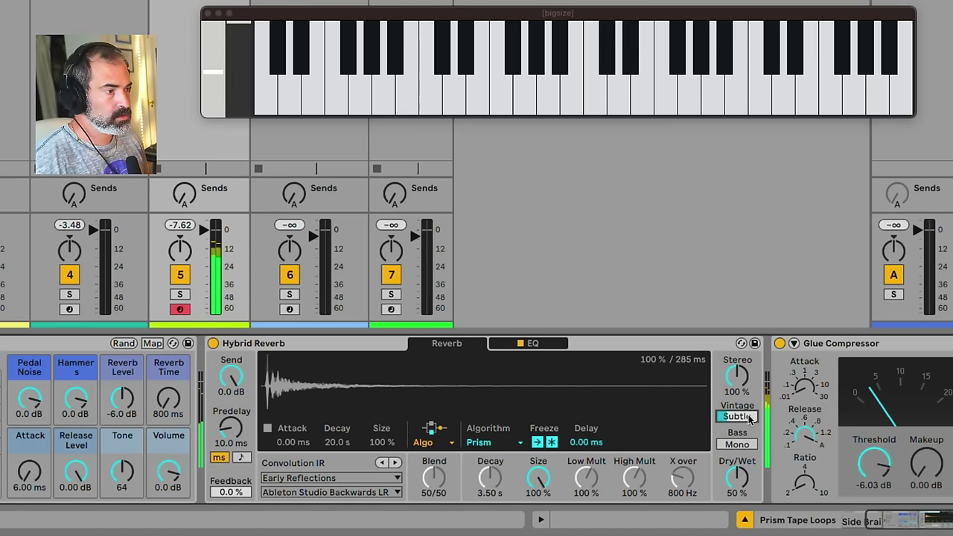
pyautogui.scroll(-1, 750, 419)
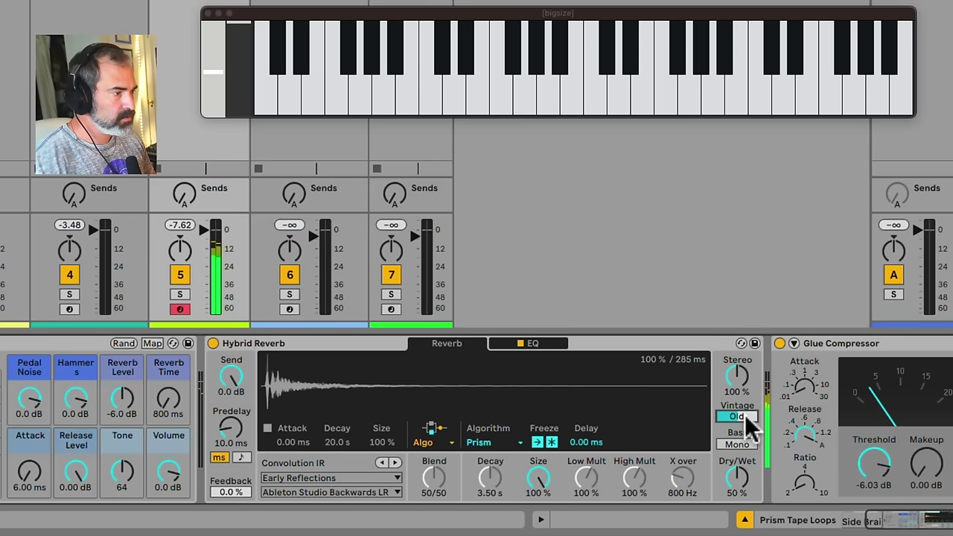
pyautogui.scroll(-1, 749, 419)
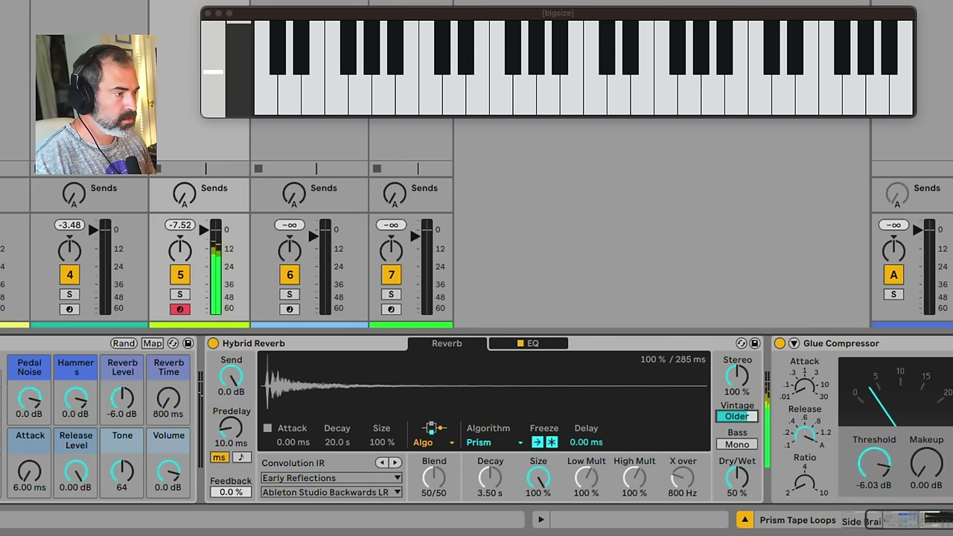
# Widen the Prism reverb's Stereo to 162 % and compare the Old, Older and Extreme Vintage modes
pyautogui.scroll(1, 747, 421)
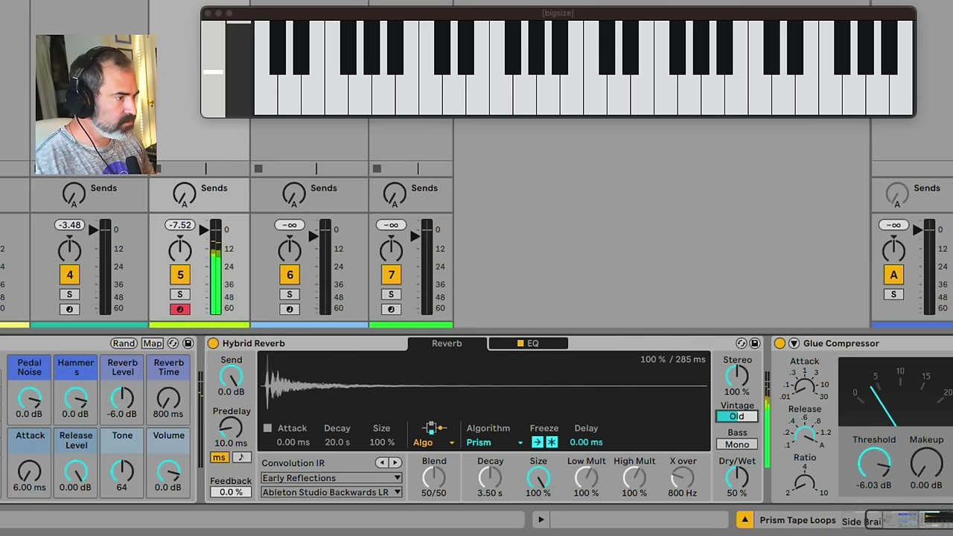
pyautogui.scroll(-2, 747, 421)
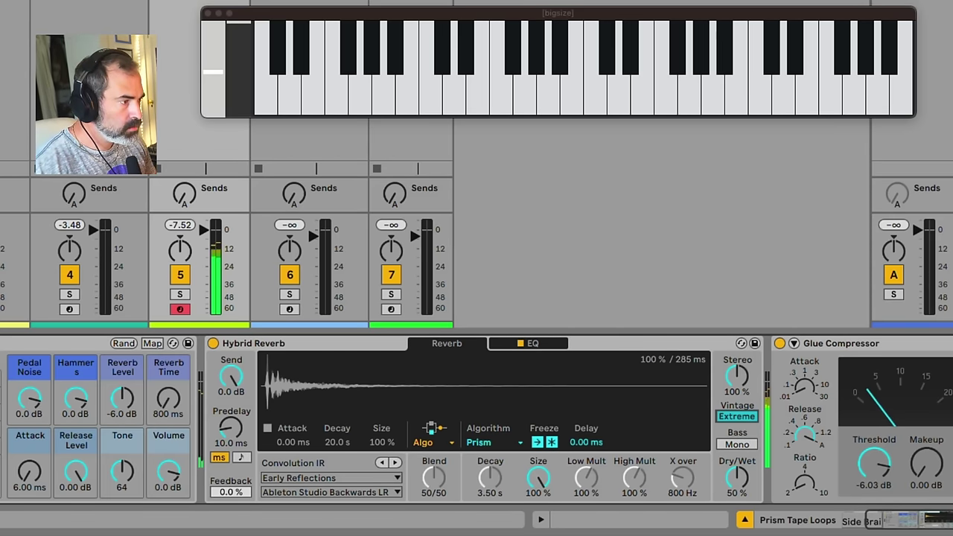
pyautogui.scroll(1, 746, 429)
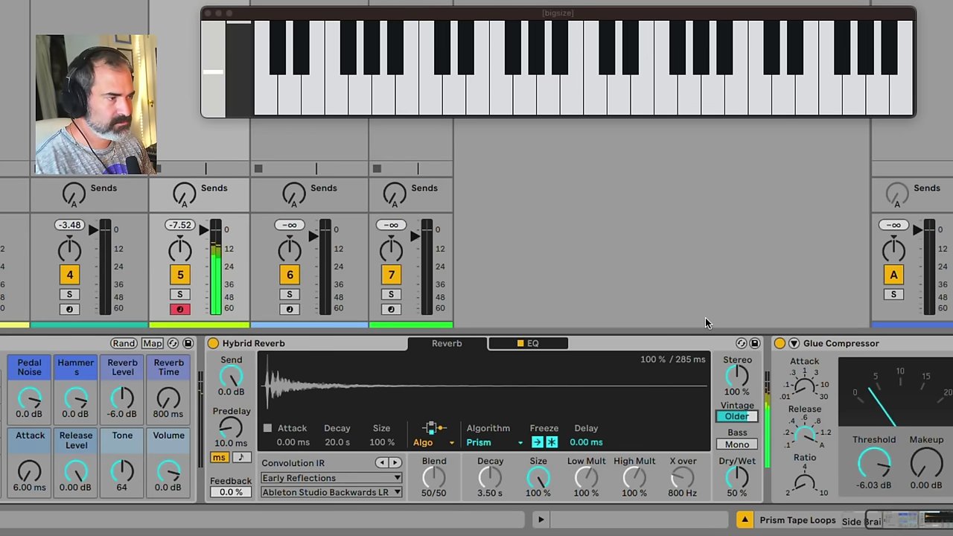
pyautogui.moveTo(747, 384); pyautogui.dragTo(747, 359)
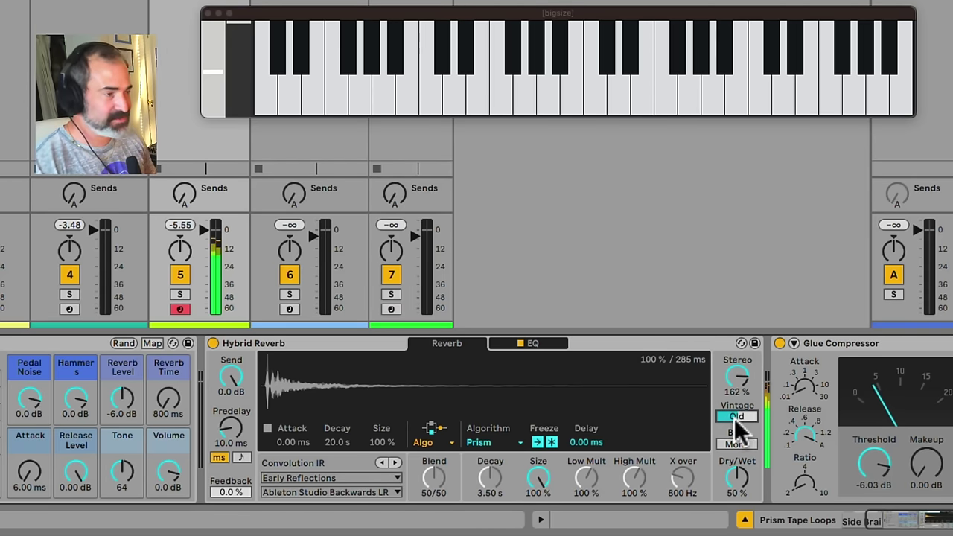
pyautogui.click(736, 417)
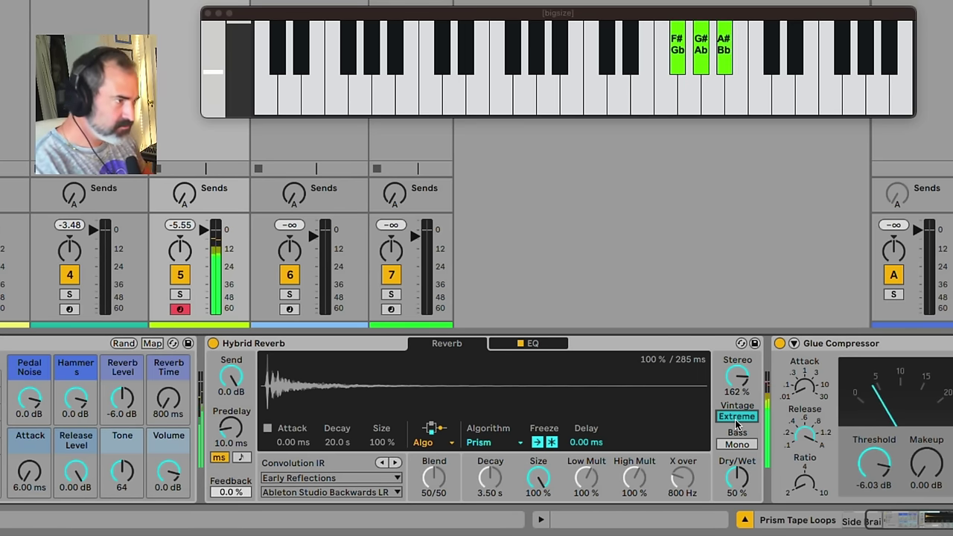
pyautogui.moveTo(736, 422); pyautogui.dragTo(736, 441)
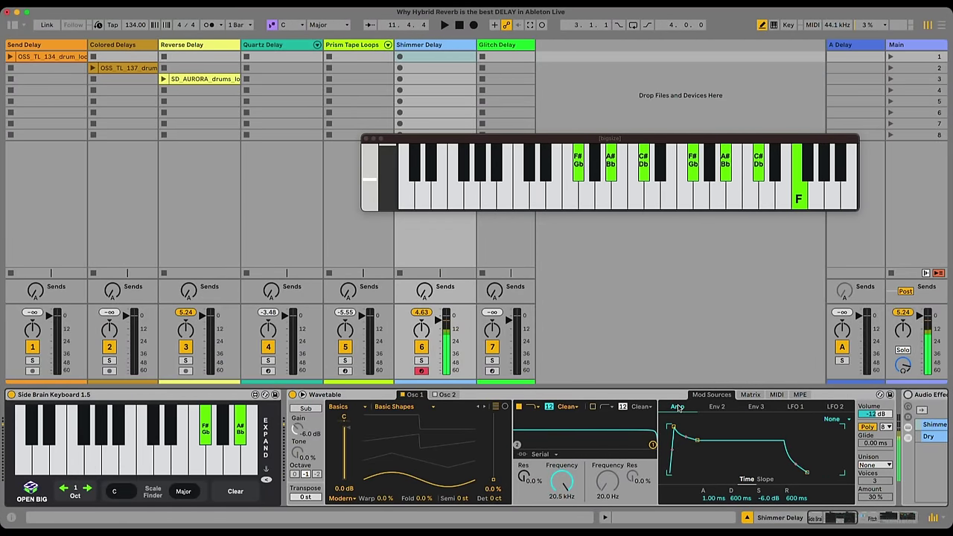
# Examine the Shimmer Delay track's effect rack, checking the Dry chain and the Shimmer chain's Pitch Hack, Shimmer and Reverb devices
pyautogui.hscroll(10, 678, 417)
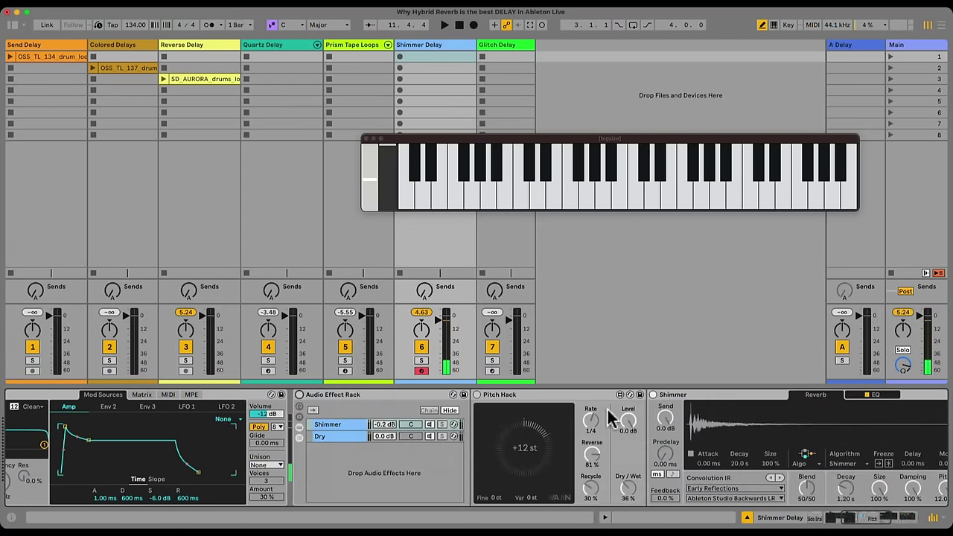
pyautogui.click(340, 434)
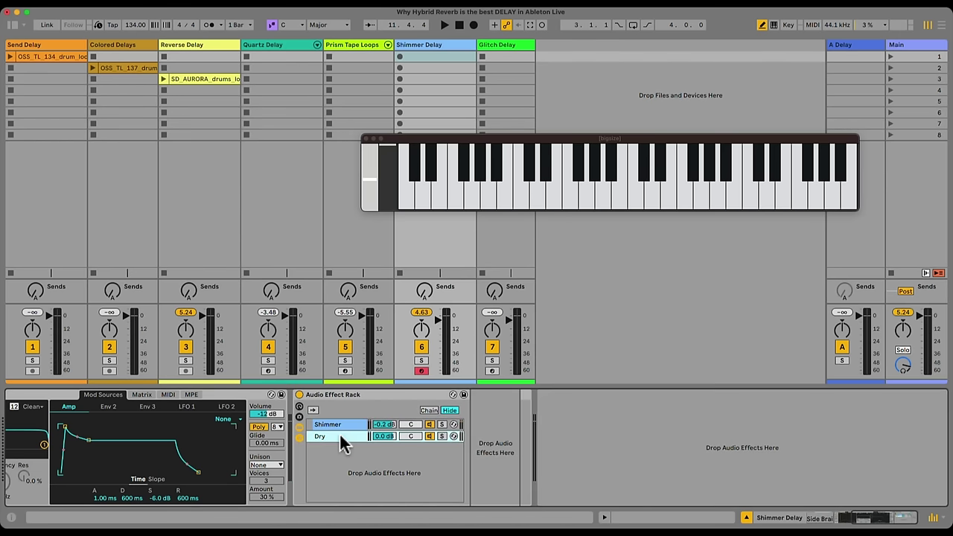
pyautogui.click(340, 426)
pyautogui.hscroll(5, 371, 421)
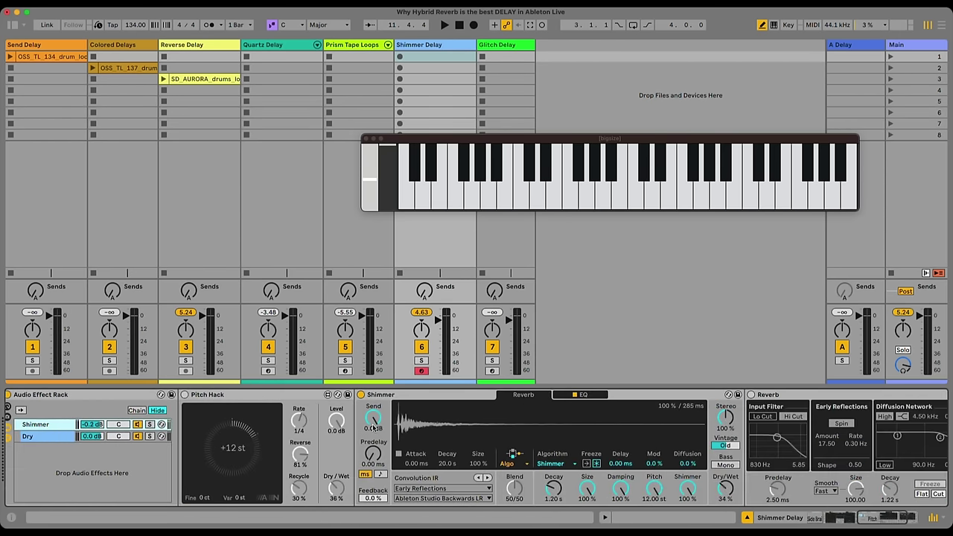
pyautogui.hscroll(2, 374, 424)
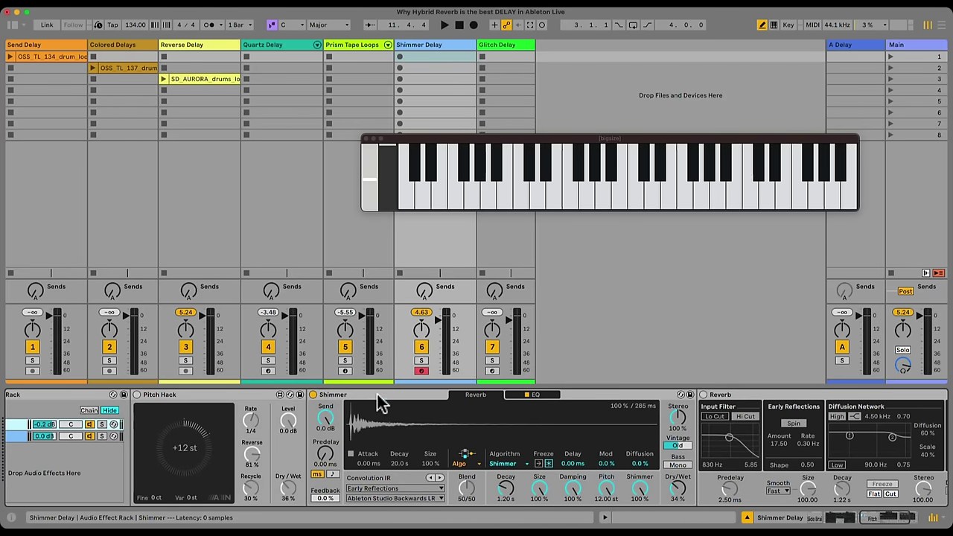
pyautogui.click(378, 400)
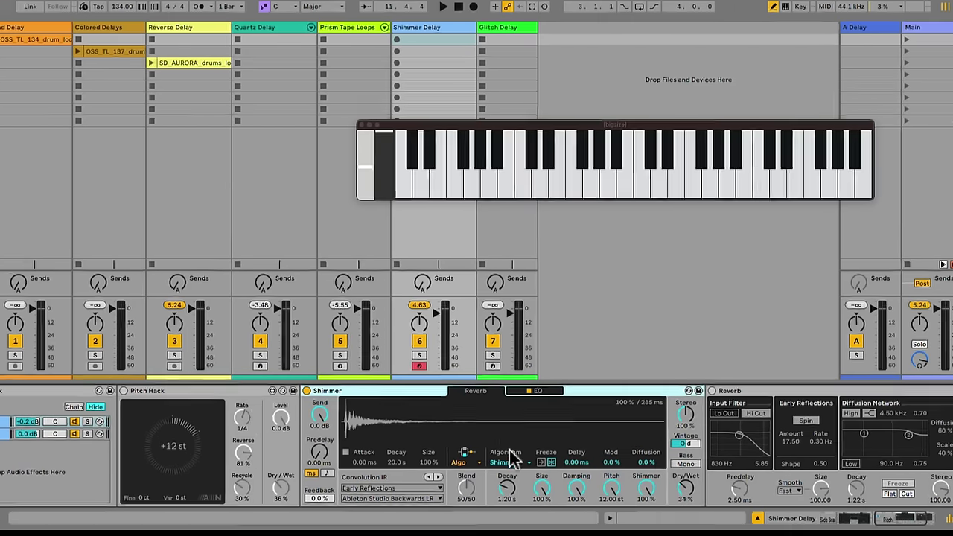
# Review the algorithm choices of the Shimmer reverb and keep Shimmer selected
pyautogui.click(503, 464)
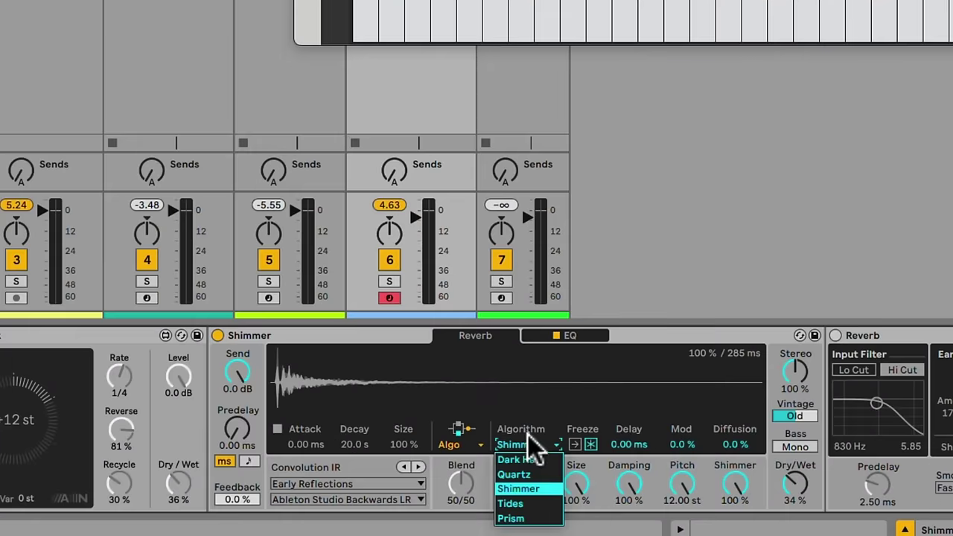
pyautogui.click(536, 488)
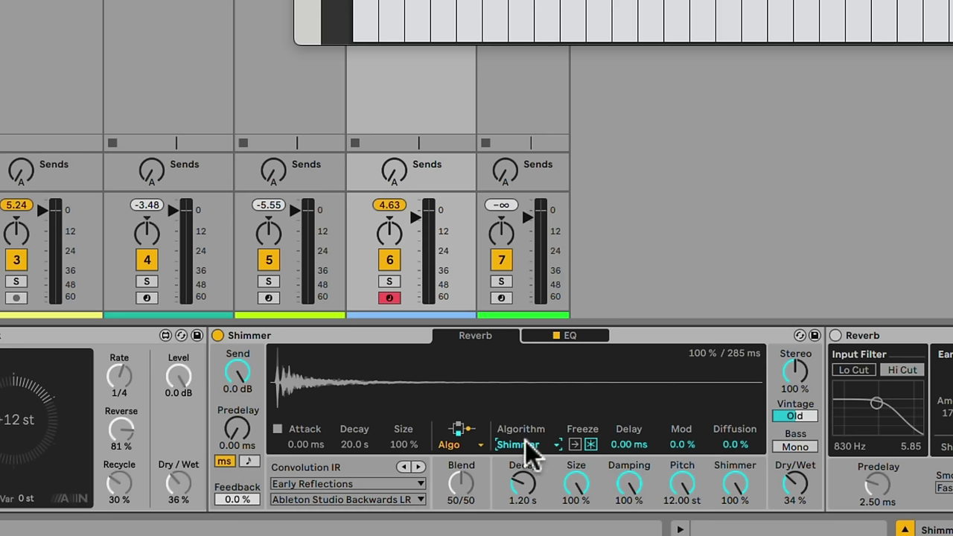
pyautogui.click(526, 444)
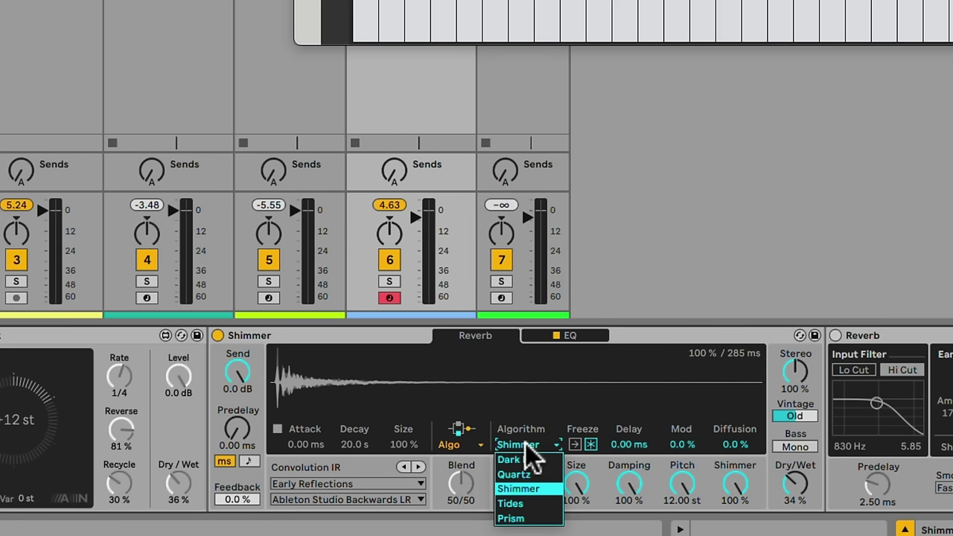
pyautogui.click(528, 486)
# Try the Shimmer reverb with Pitch at -12.00 st and Dry/Wet at 86 %
pyautogui.moveTo(704, 507); pyautogui.dragTo(704, 532)
pyautogui.moveTo(686, 492); pyautogui.dragTo(686, 529)
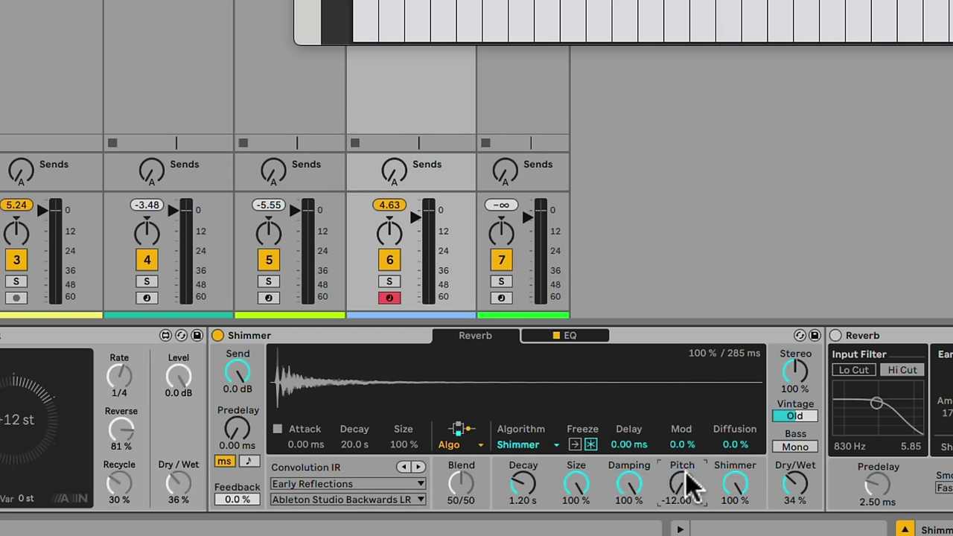
pyautogui.moveTo(502, 485); pyautogui.dragTo(502, 446)
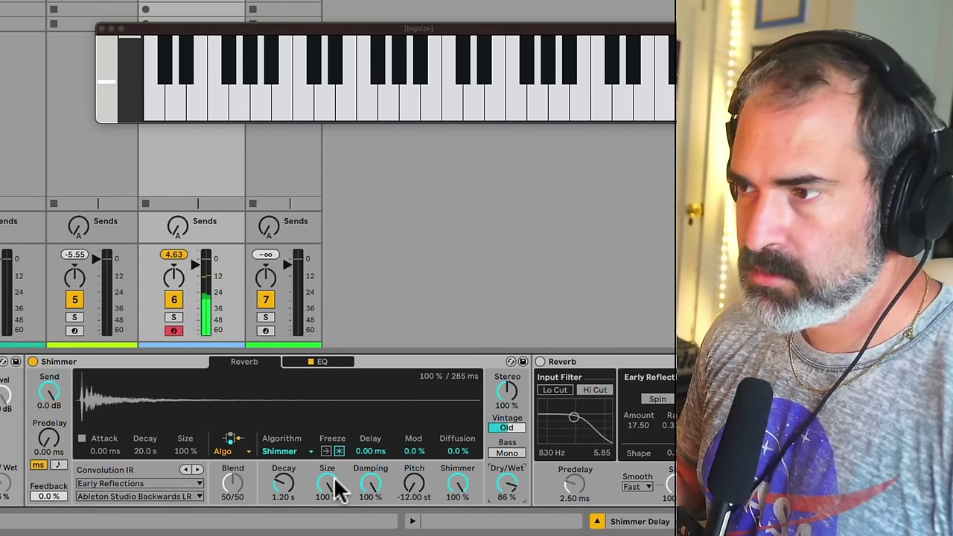
# Set the Shimmer reverb's Pitch to 12.00 st and its Size to 56 % after trying 28 % and 100 %
pyautogui.moveTo(331, 488); pyautogui.dragTo(331, 535)
pyautogui.moveTo(413, 484); pyautogui.dragTo(413, 409)
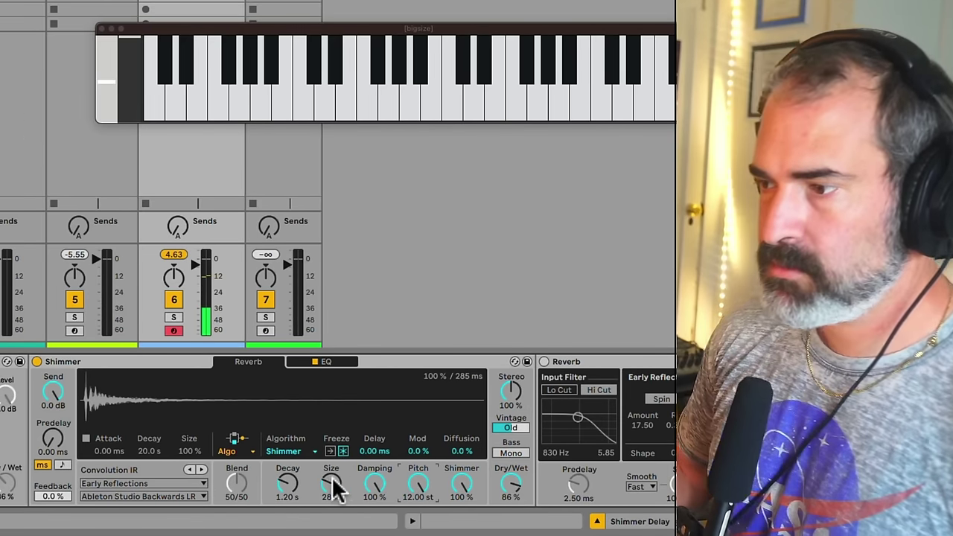
pyautogui.moveTo(332, 488); pyautogui.dragTo(332, 434)
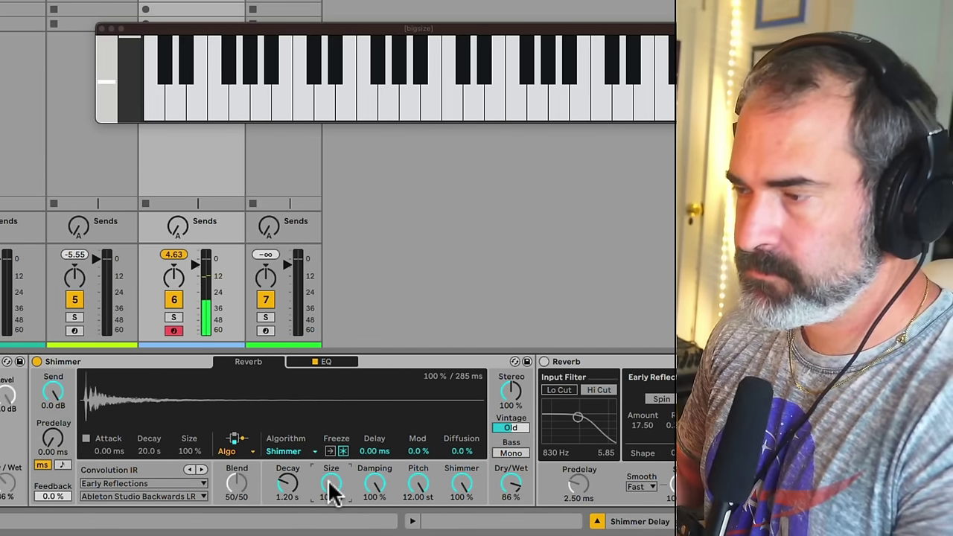
pyautogui.moveTo(333, 487)
pyautogui.mouseDown()
pyautogui.moveTo(334, 507)
pyautogui.moveTo(335, 493)
pyautogui.mouseUp()
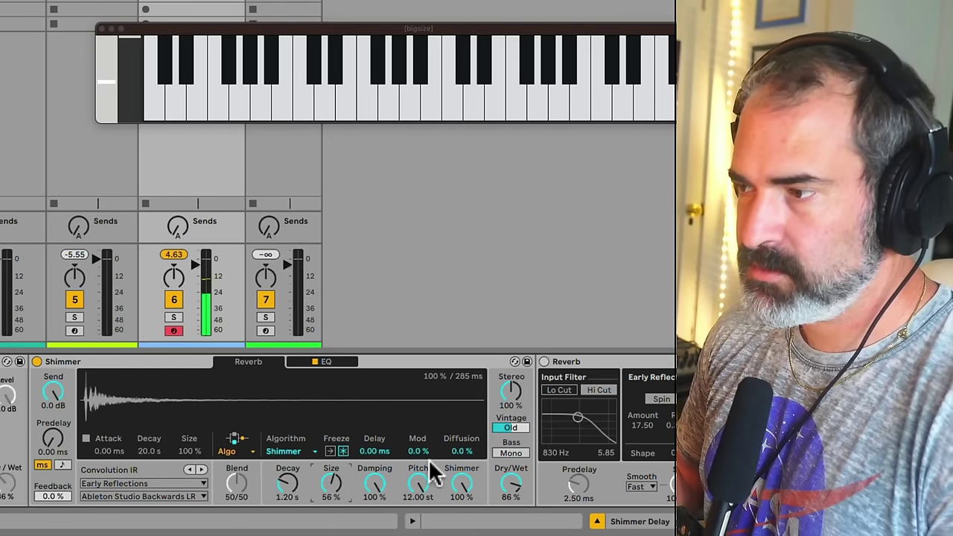
# Audition 100 % Diffusion on the Shimmer reverb, return it to 0.0 %, and reduce Dry/Wet to 29 %
pyautogui.moveTo(466, 452); pyautogui.dragTo(465, 390)
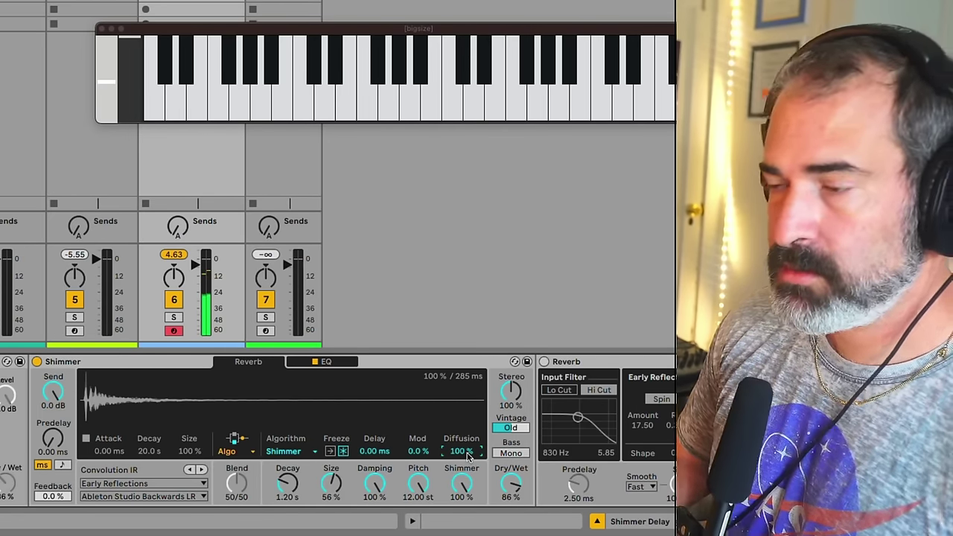
pyautogui.moveTo(467, 452); pyautogui.dragTo(466, 522)
pyautogui.moveTo(503, 472); pyautogui.dragTo(503, 488)
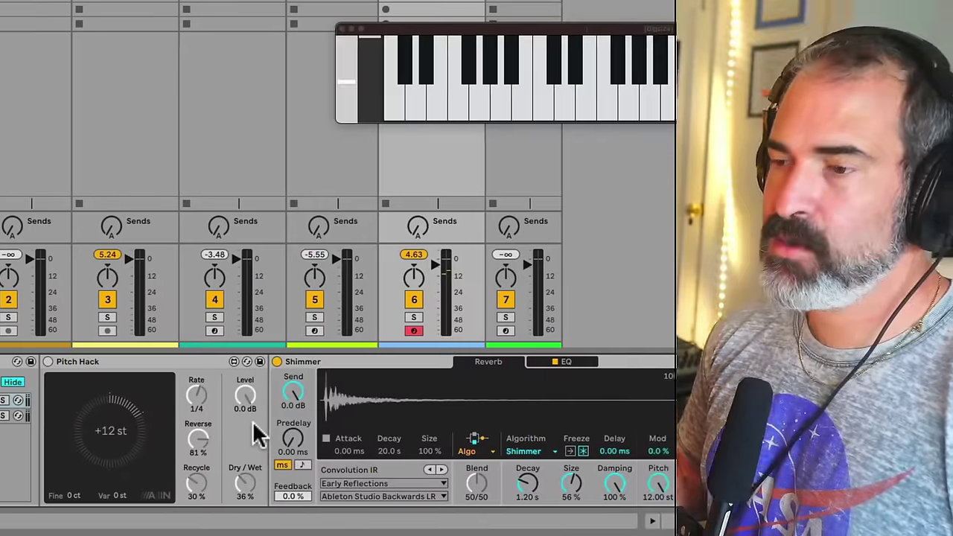
# Activate the Pitch Hack before the Shimmer reverb and the Reverb after it, reviewing Pitch Hack's Reverse and Recycle controls
pyautogui.click(47, 361)
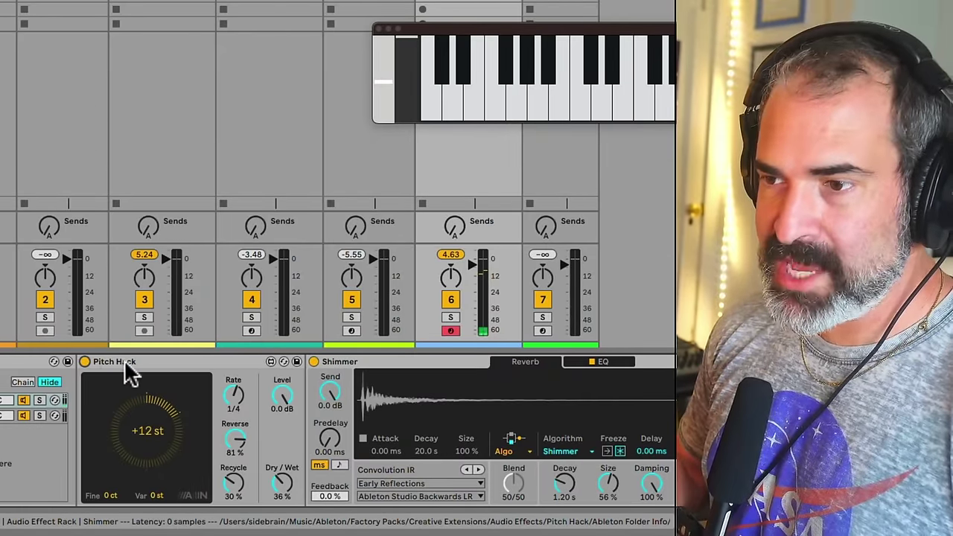
pyautogui.click(126, 363)
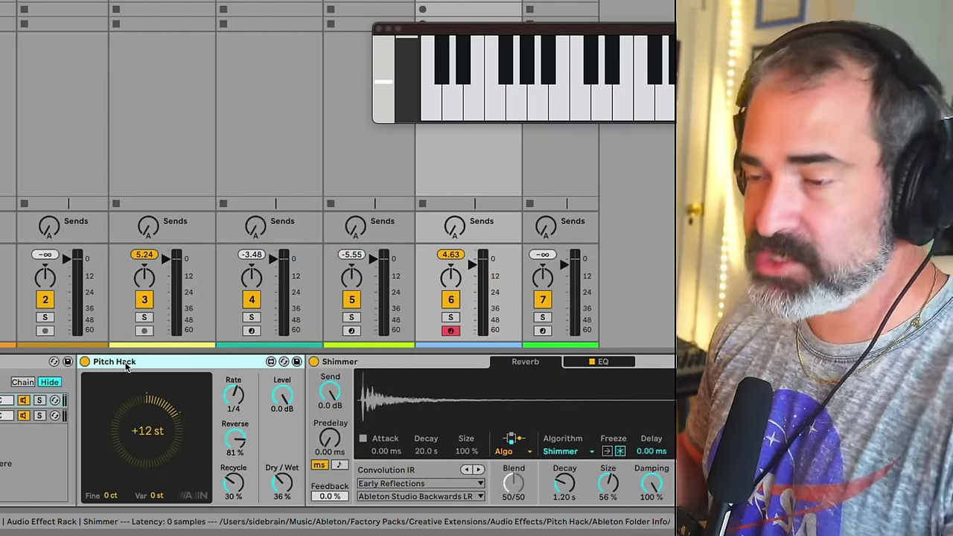
pyautogui.click(235, 442)
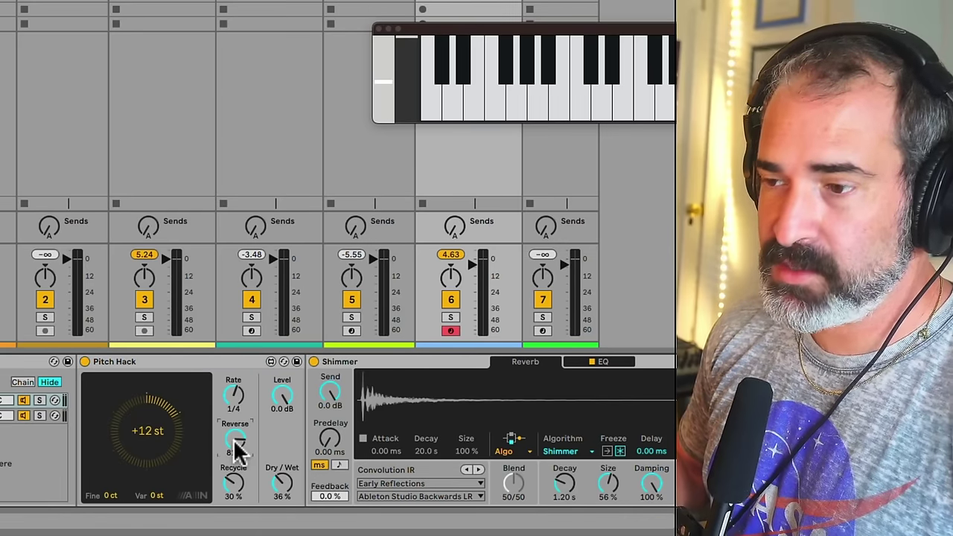
pyautogui.click(235, 484)
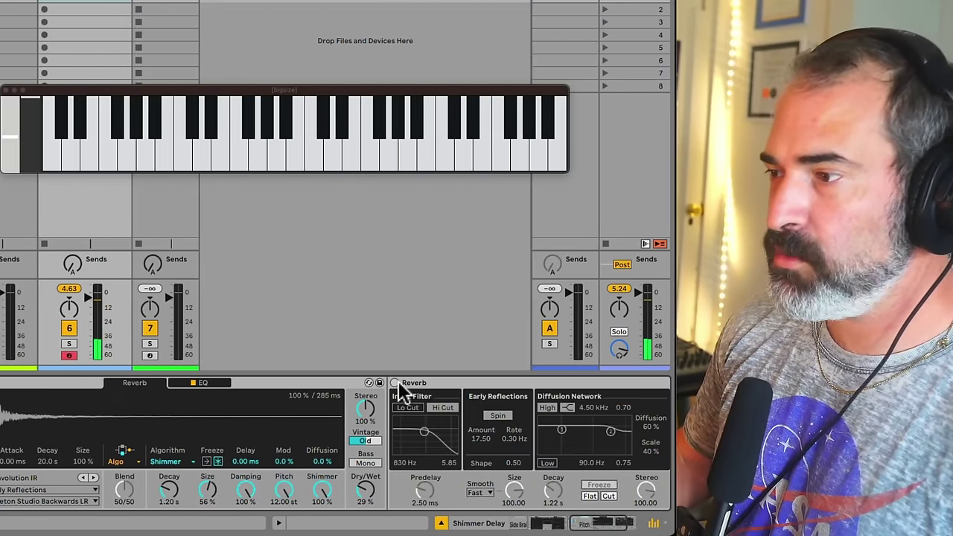
pyautogui.click(671, 382)
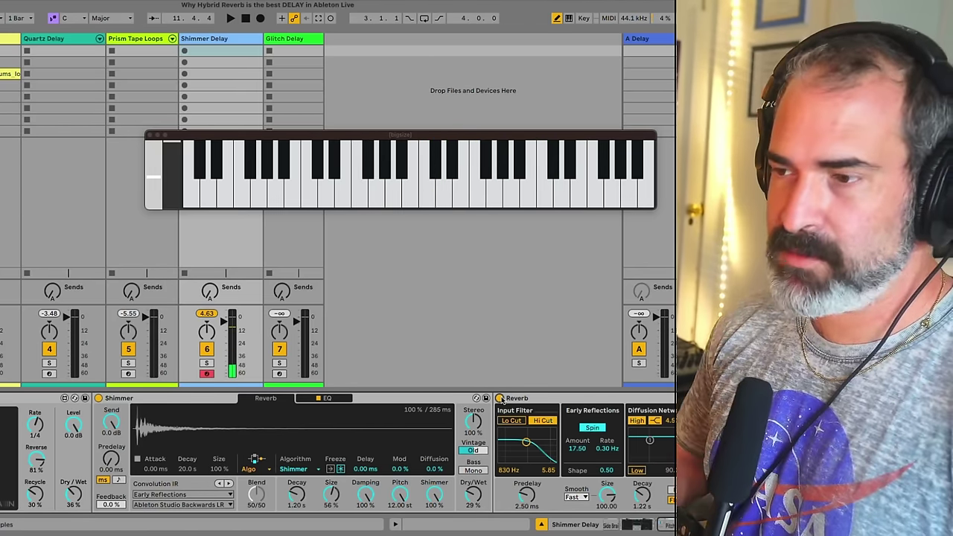
pyautogui.hscroll(-2, 444, 439)
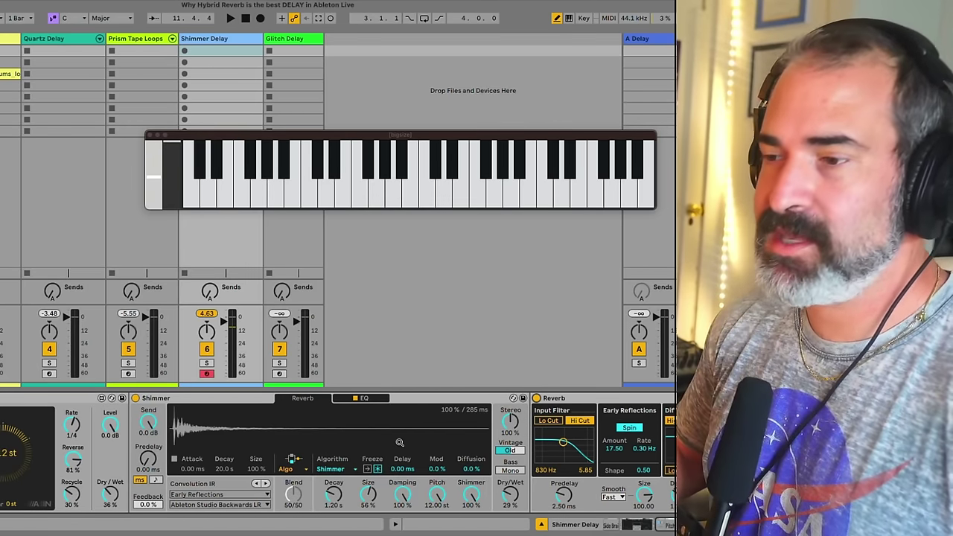
pyautogui.hscroll(-3, 399, 443)
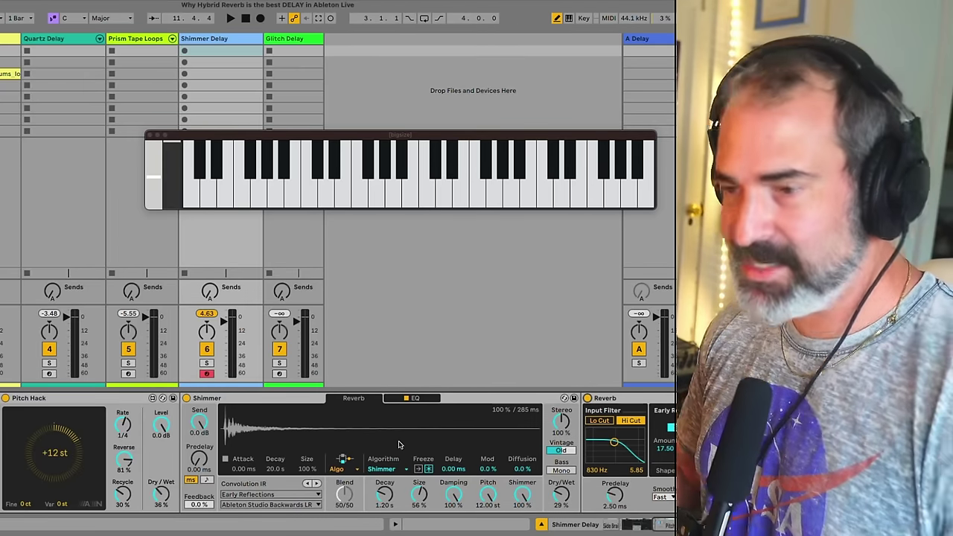
pyautogui.hscroll(-7, 399, 444)
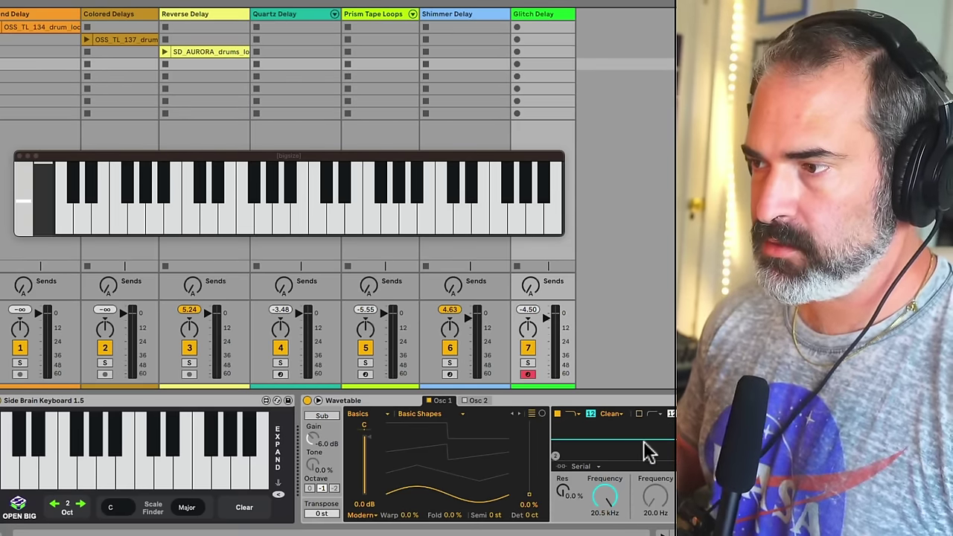
# Examine the Glitch Delay track's device chain from Wavetable to Beat Repeat and check the Tides reverb's algorithm choice, keeping Tides
pyautogui.hscroll(10, 647, 449)
pyautogui.hscroll(4, 645, 447)
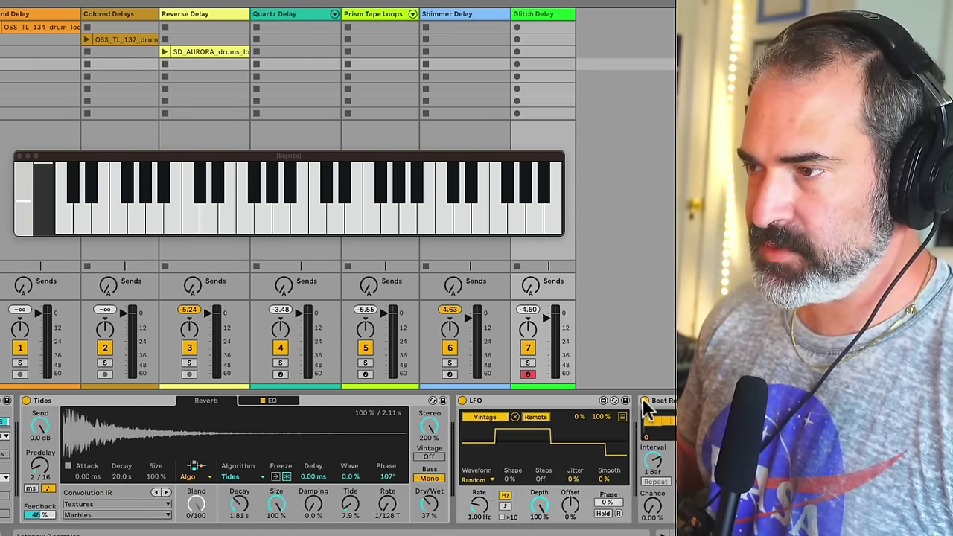
pyautogui.hscroll(-15, 649, 432)
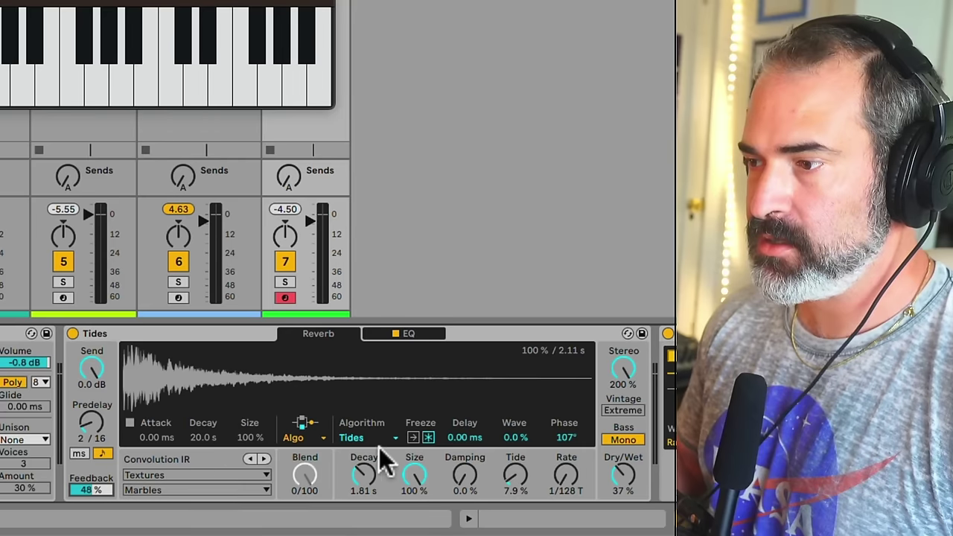
pyautogui.click(370, 438)
pyautogui.click(368, 495)
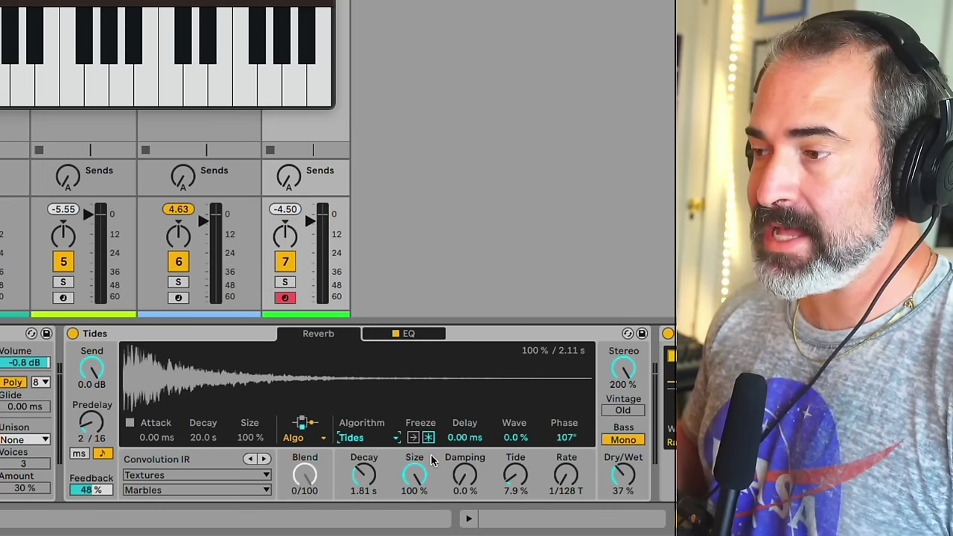
# Set the Tides reverb to 0.00 ms Predelay, 68 % Feedback, 77 % Dry/Wet, 1/8 Rate, 100 % Wave, 0.0° Phase and 100 % Tide
pyautogui.click(79, 453)
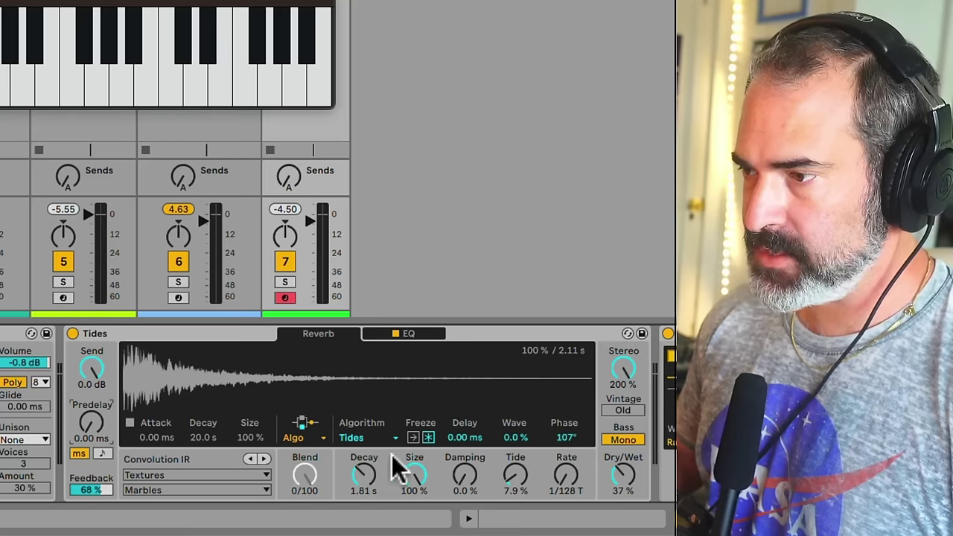
pyautogui.click(624, 466)
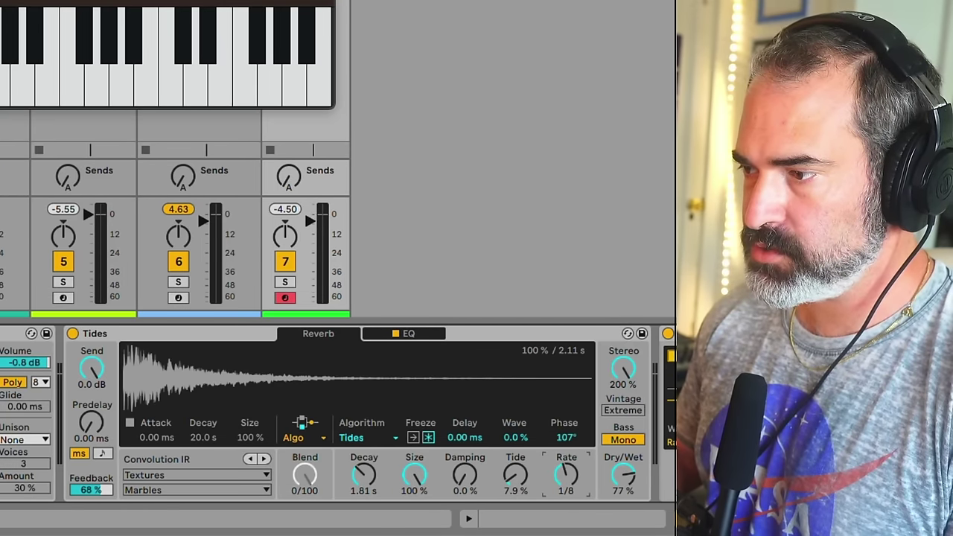
pyautogui.moveTo(566, 437); pyautogui.dragTo(512, 409)
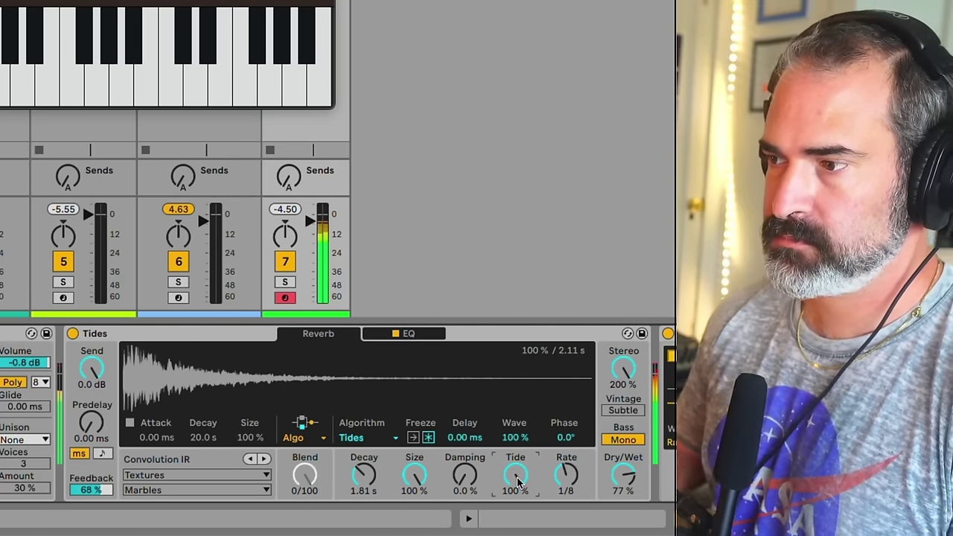
# Set the Tides reverb to 1/128 T Rate, 25 % Tide, 70° Phase, 0.0 % Wave and 29 % Dry/Wet
pyautogui.hscroll(-6, 309, 471)
pyautogui.hscroll(8, 278, 340)
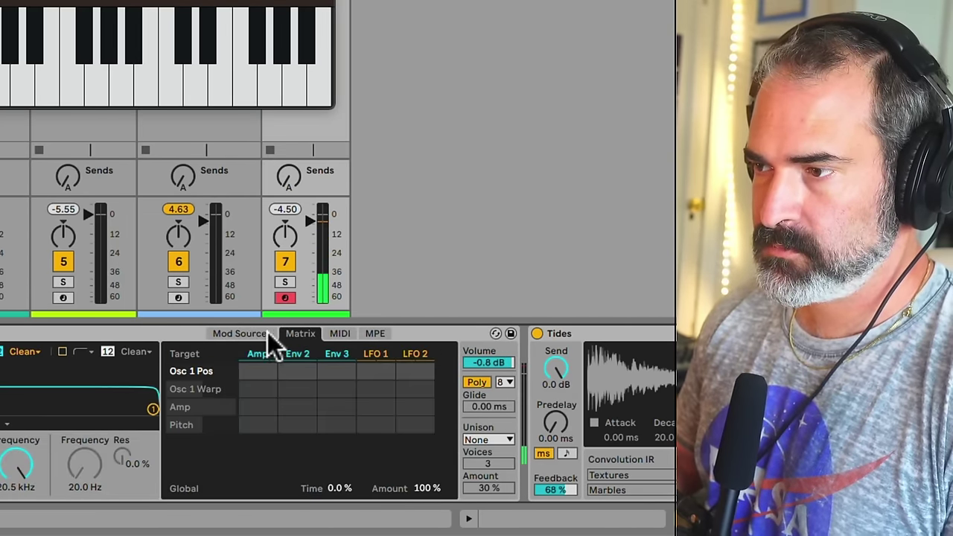
pyautogui.moveTo(399, 471); pyautogui.dragTo(400, 529)
pyautogui.moveTo(353, 476); pyautogui.dragTo(354, 506)
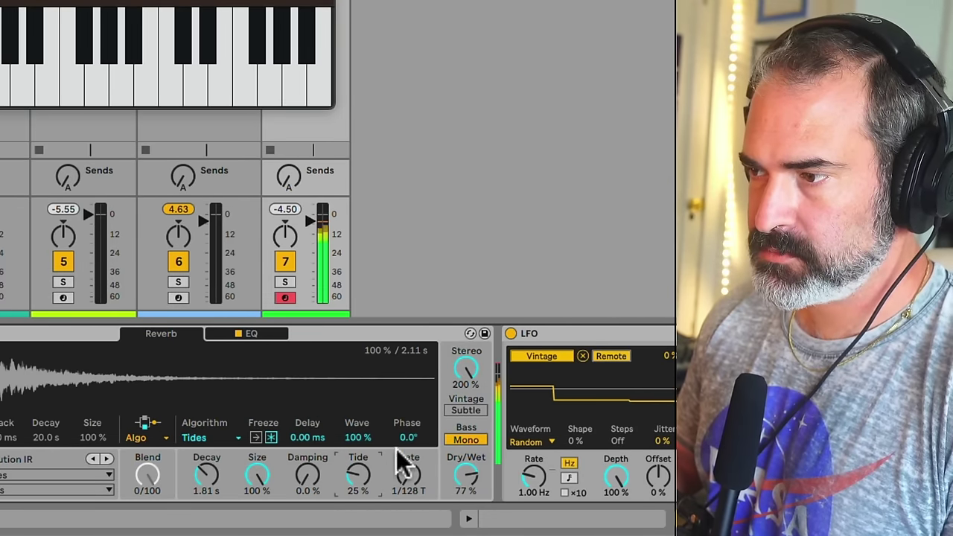
pyautogui.moveTo(402, 438); pyautogui.dragTo(403, 398)
pyautogui.moveTo(372, 433); pyautogui.dragTo(373, 496)
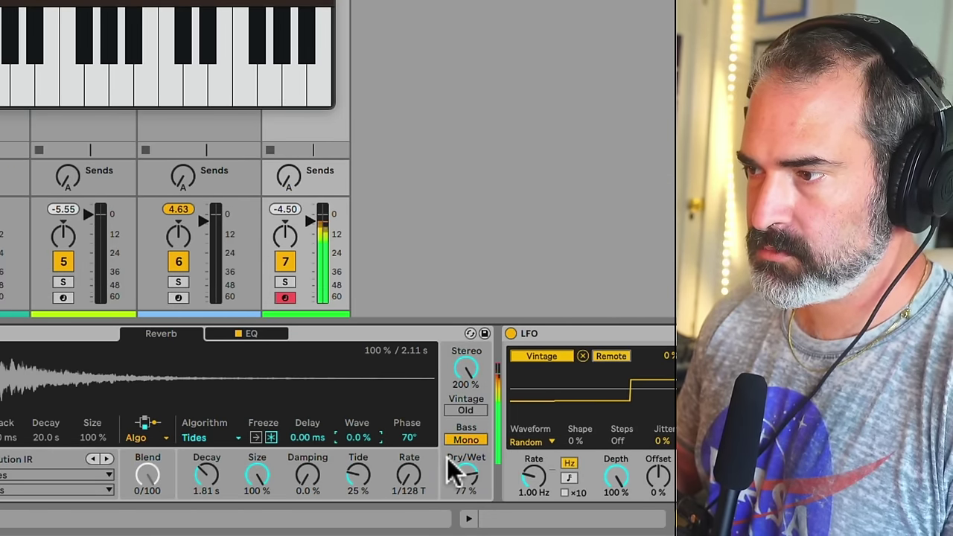
pyautogui.moveTo(456, 470); pyautogui.dragTo(456, 514)
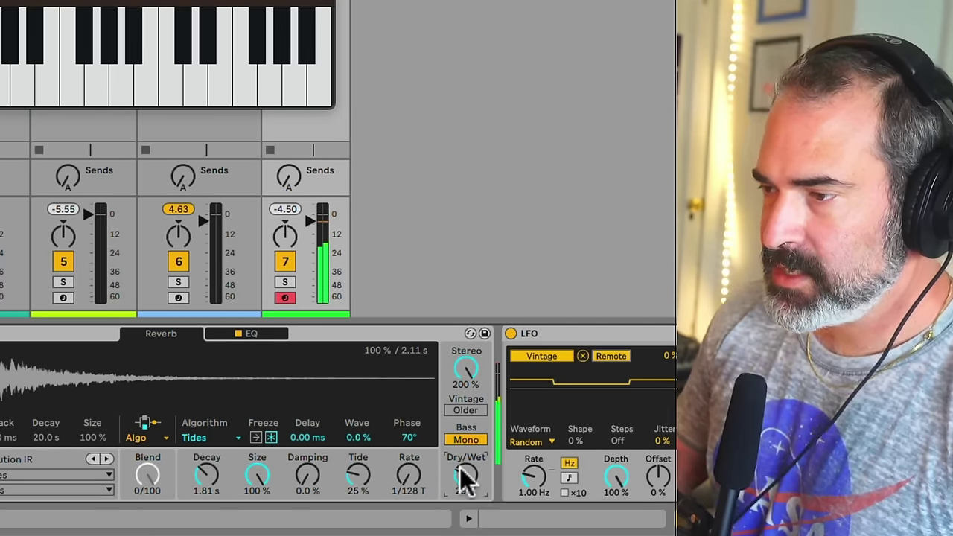
# Examine the LFO modulating the Tides reverb's Vintage setting and the Beat Repeat and Color Limiter further down the chain
pyautogui.click(575, 337)
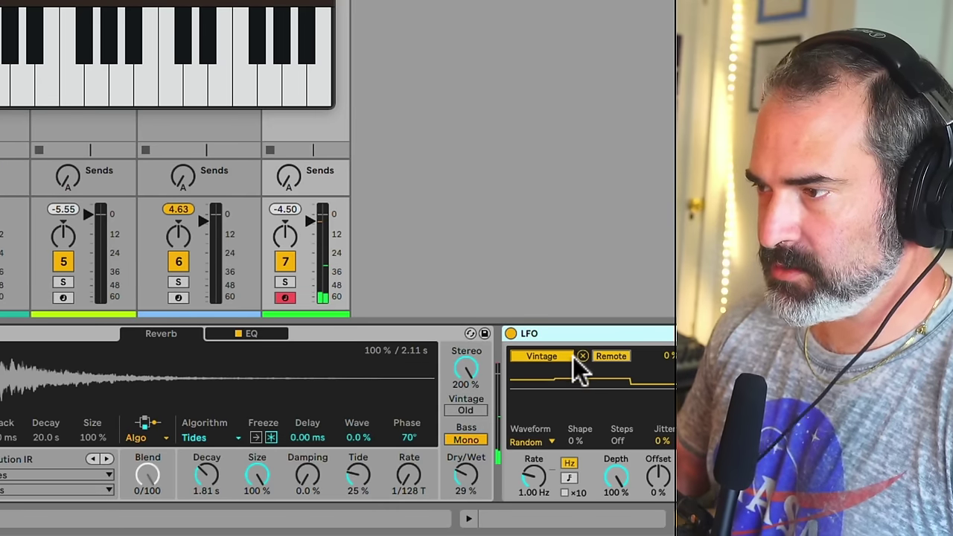
pyautogui.moveTo(469, 418); pyautogui.dragTo(468, 415)
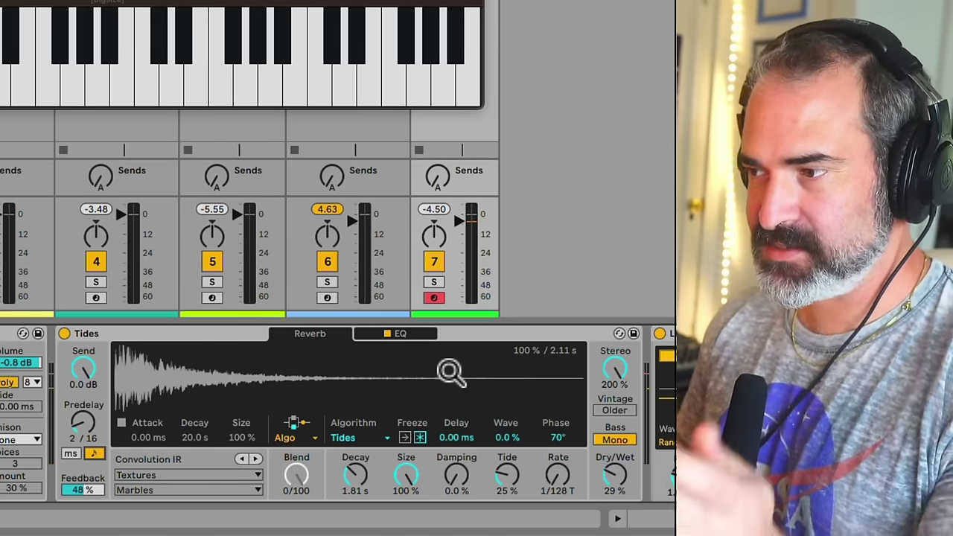
pyautogui.hscroll(6, 584, 406)
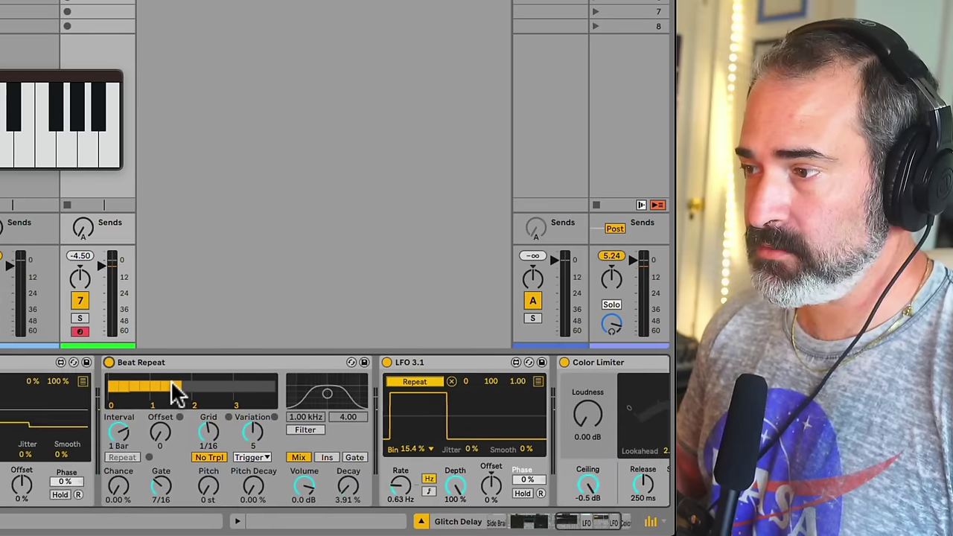
pyautogui.hscroll(4, 543, 366)
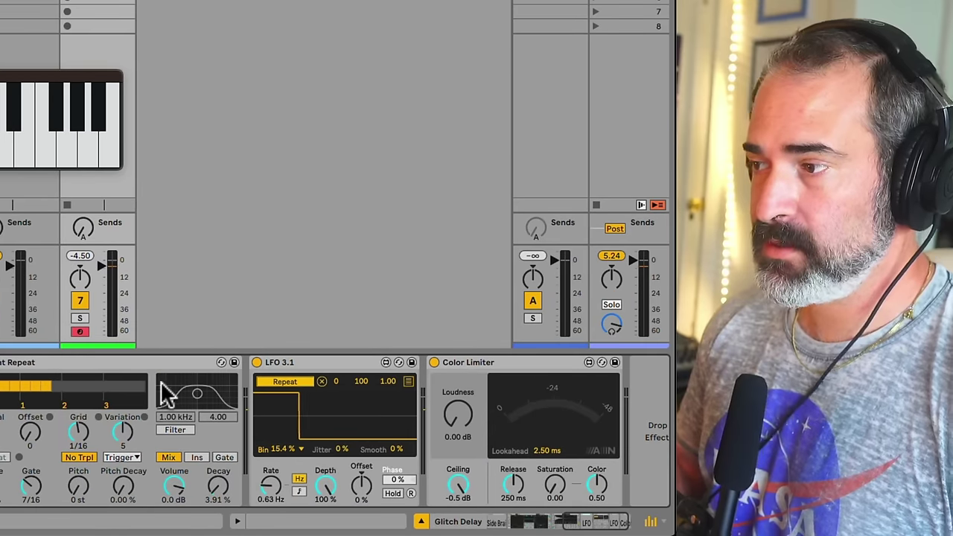
pyautogui.click(508, 367)
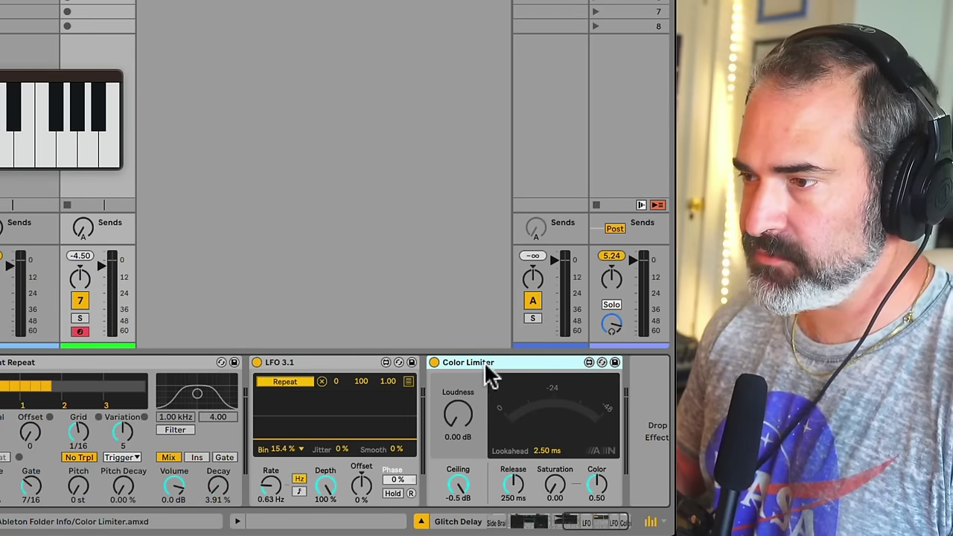
pyautogui.click(91, 373)
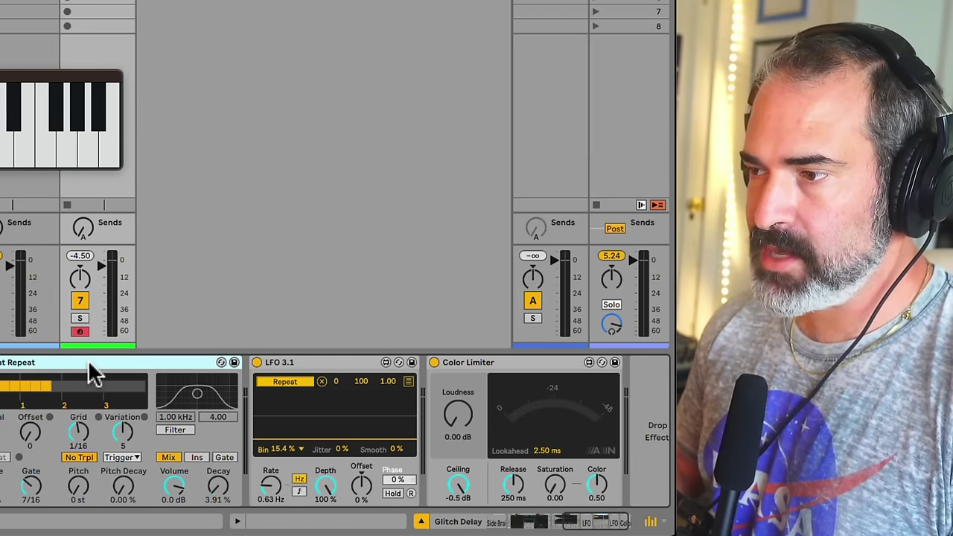
# Check the waveform choices of the LFO 3.1 mapped to Beat Repeat's Repeat control, keeping Bin
pyautogui.click(296, 364)
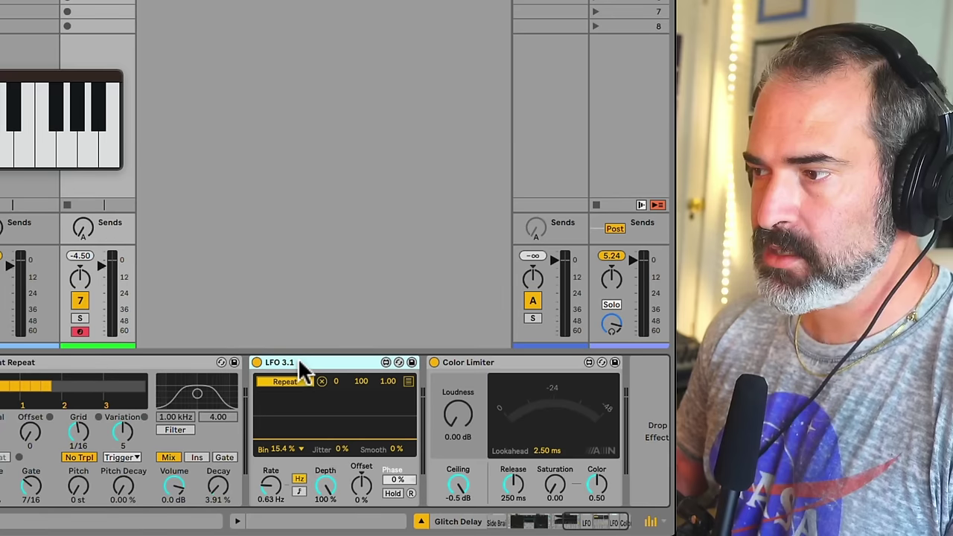
pyautogui.click(300, 449)
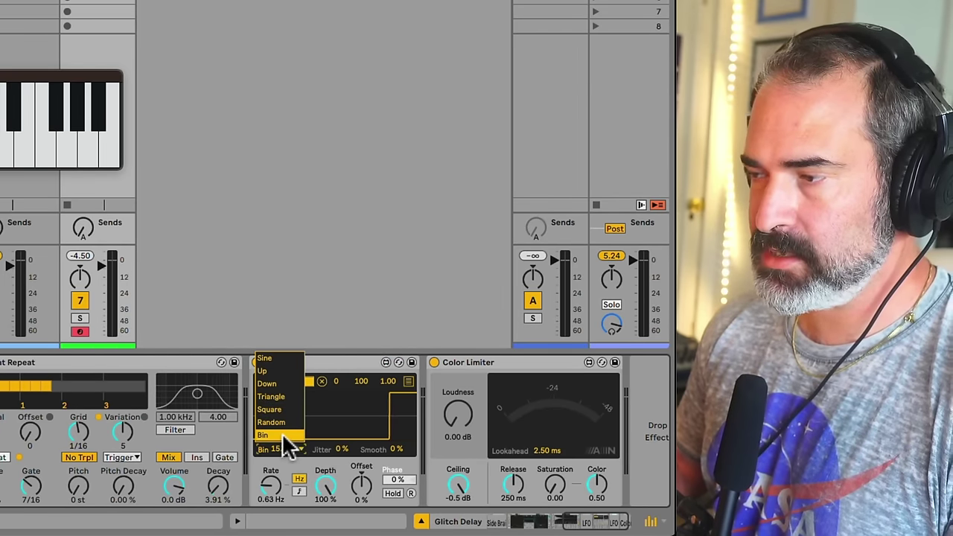
pyautogui.click(298, 445)
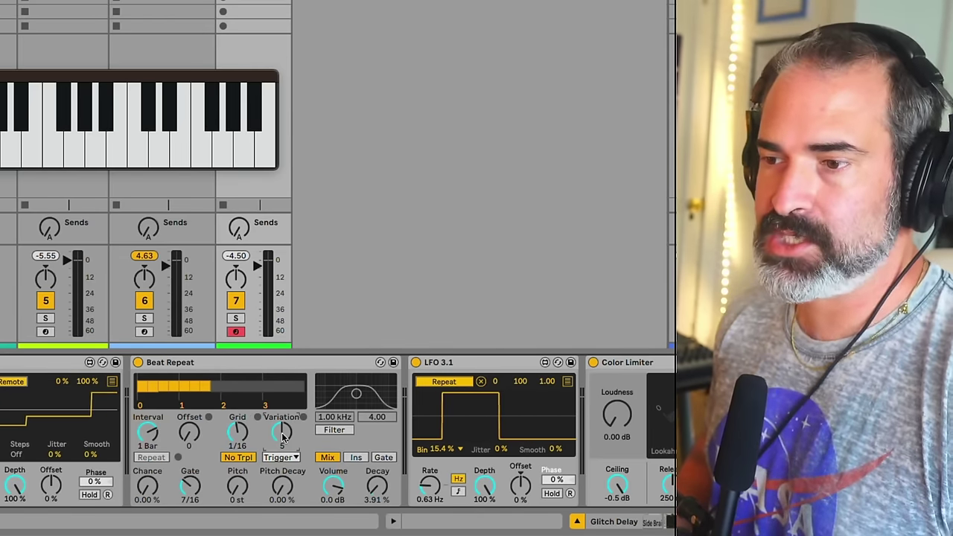
# Set the Bin waveform amount to 30.3 % on the LFO 3.1 that triggers Beat Repeat
pyautogui.hscroll(-5, 287, 432)
pyautogui.hscroll(7, 297, 435)
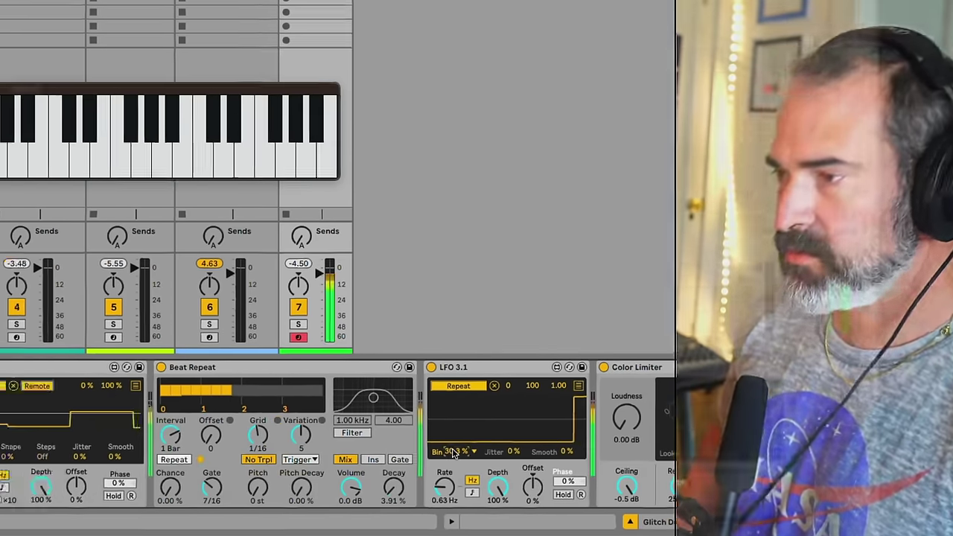
pyautogui.moveTo(394, 447); pyautogui.dragTo(394, 435)
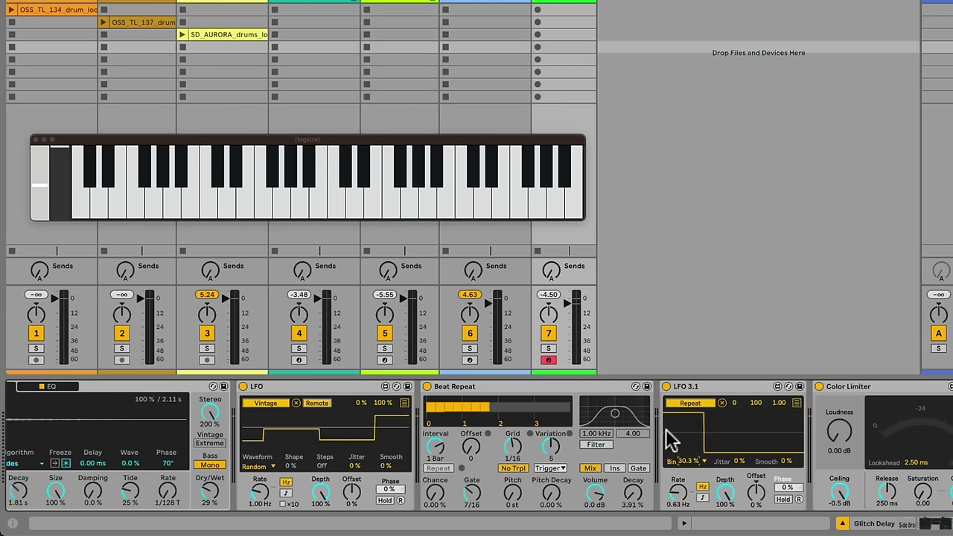
# Select the LFO mapped to Vintage and review it alongside the Tides reverb and Beat Repeat
pyautogui.hscroll(-5, 670, 440)
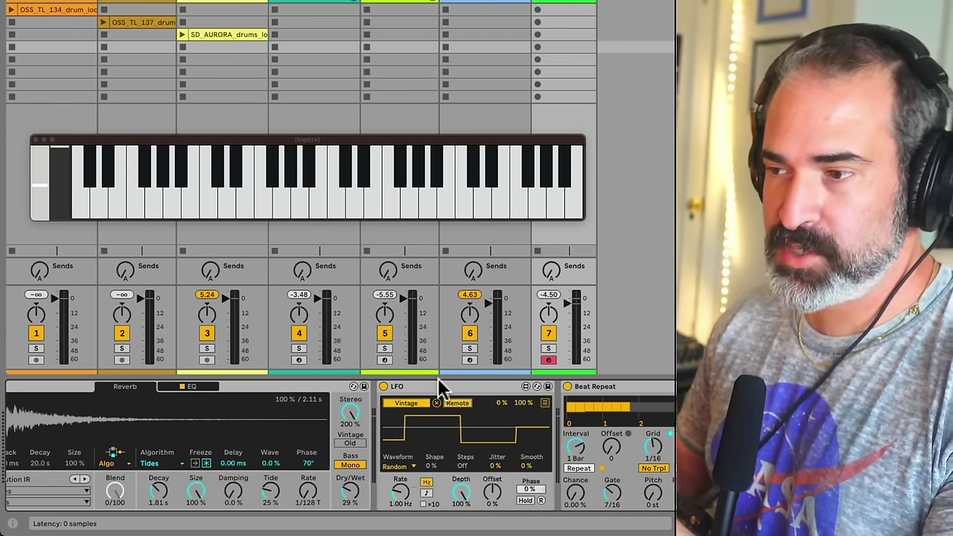
pyautogui.click(446, 383)
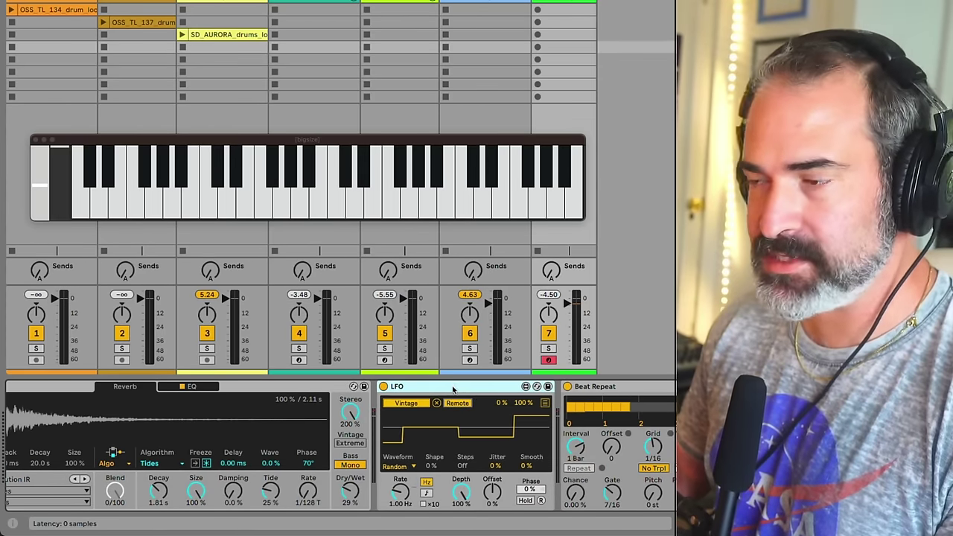
pyautogui.hscroll(4, 469, 394)
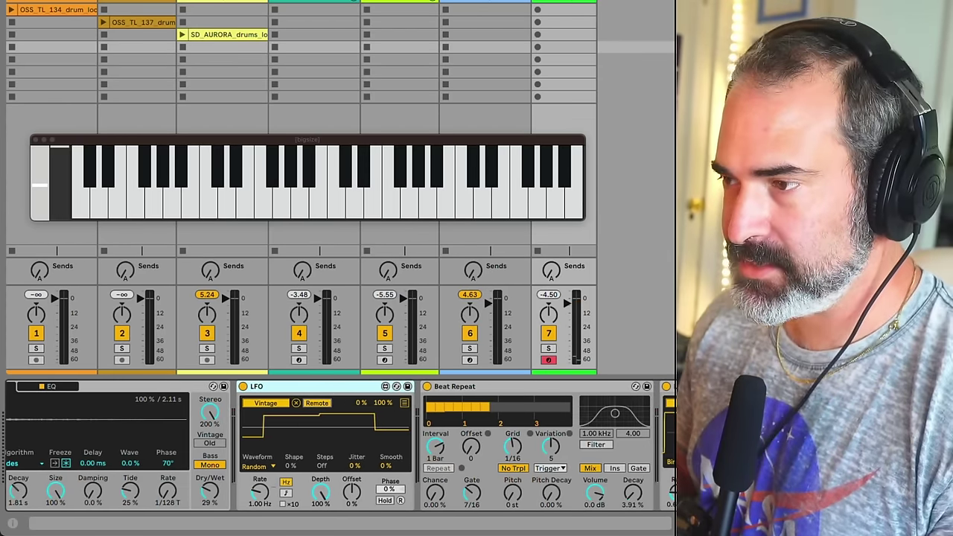